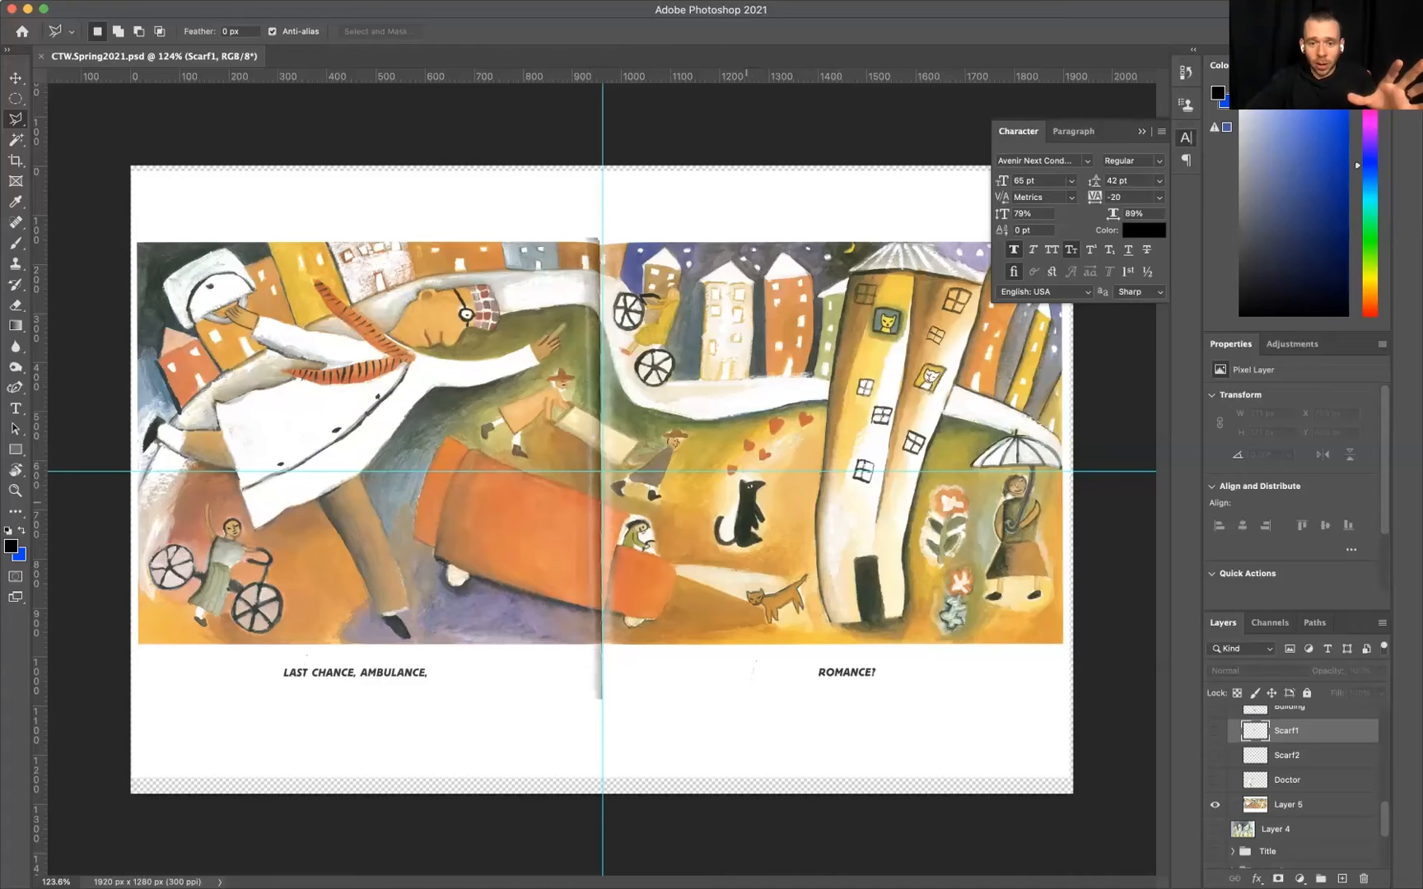
Rename Layer 5, which holds the street illustration, as Ambulance
{"action": "scroll", "coordinate": [555, 542], "scroll_direction": "up", "scroll_amount": 1}
{"action": "scroll", "coordinate": [602, 480], "scroll_direction": "up", "scroll_amount": 5}
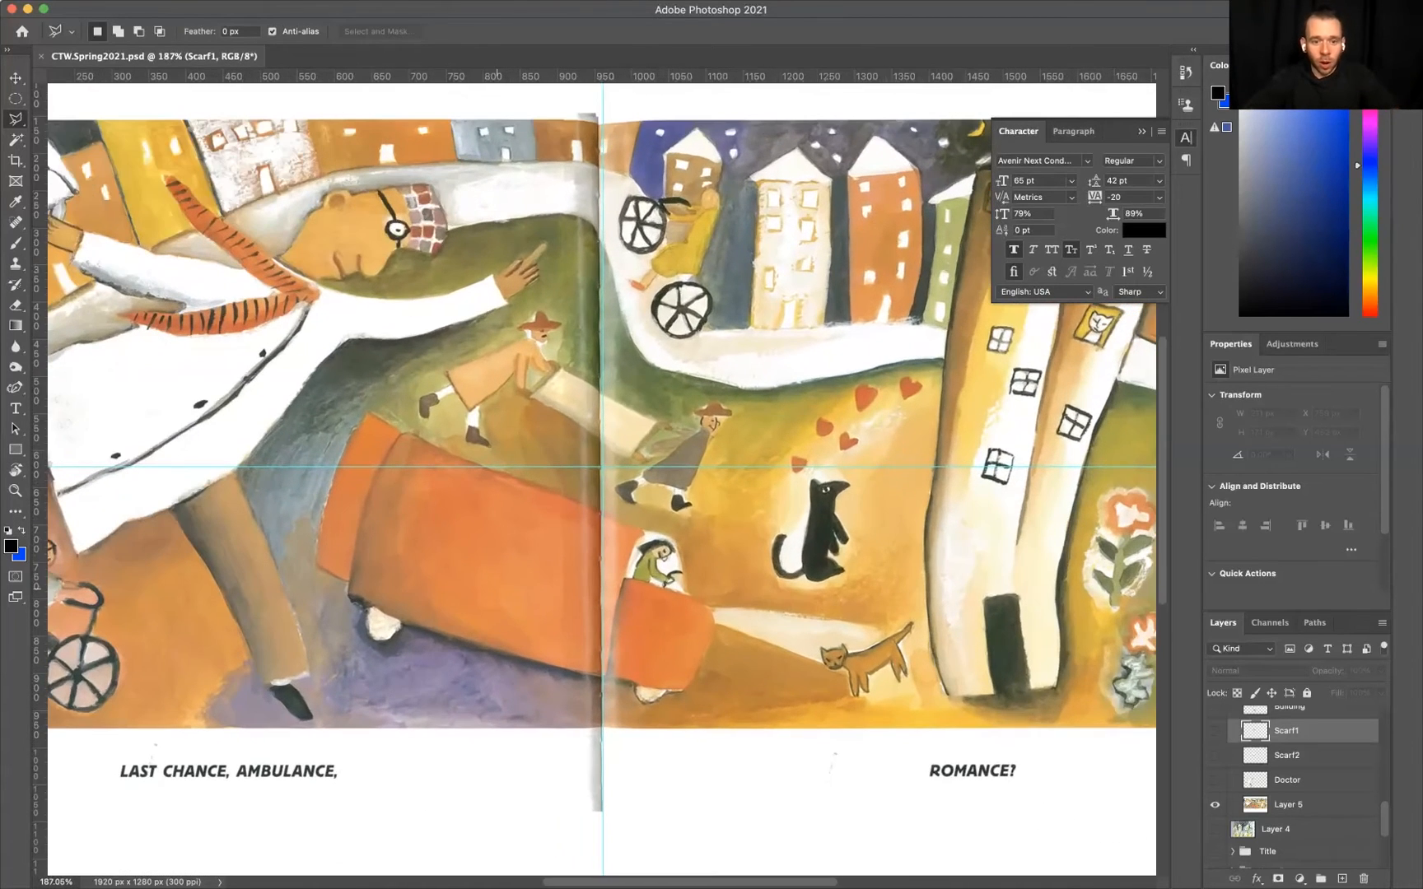
{"action": "key", "text": "e"}
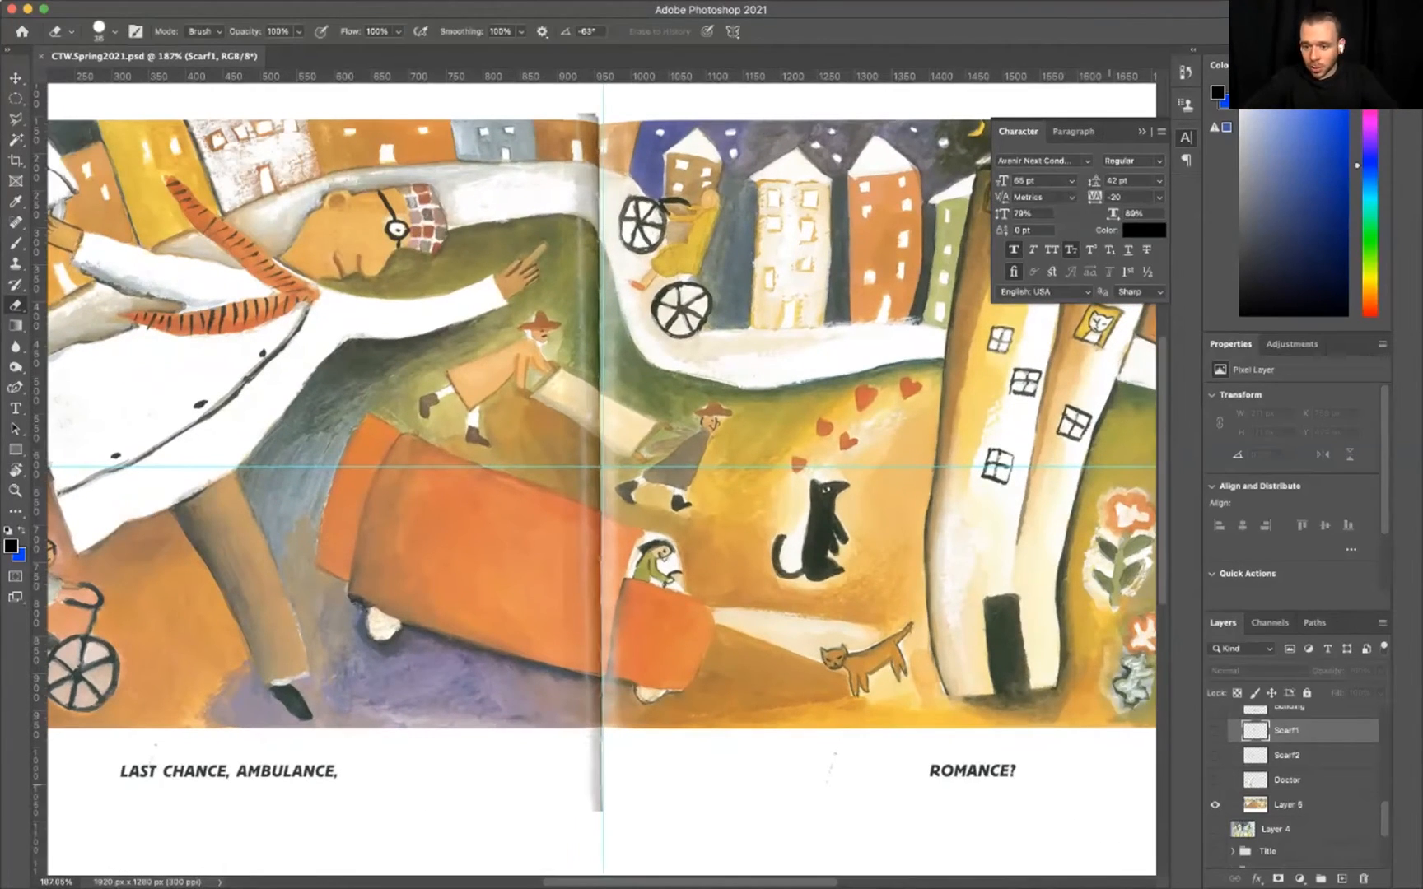
{"action": "left_click", "coordinate": [1301, 804]}
{"action": "right_click", "coordinate": [1306, 804]}
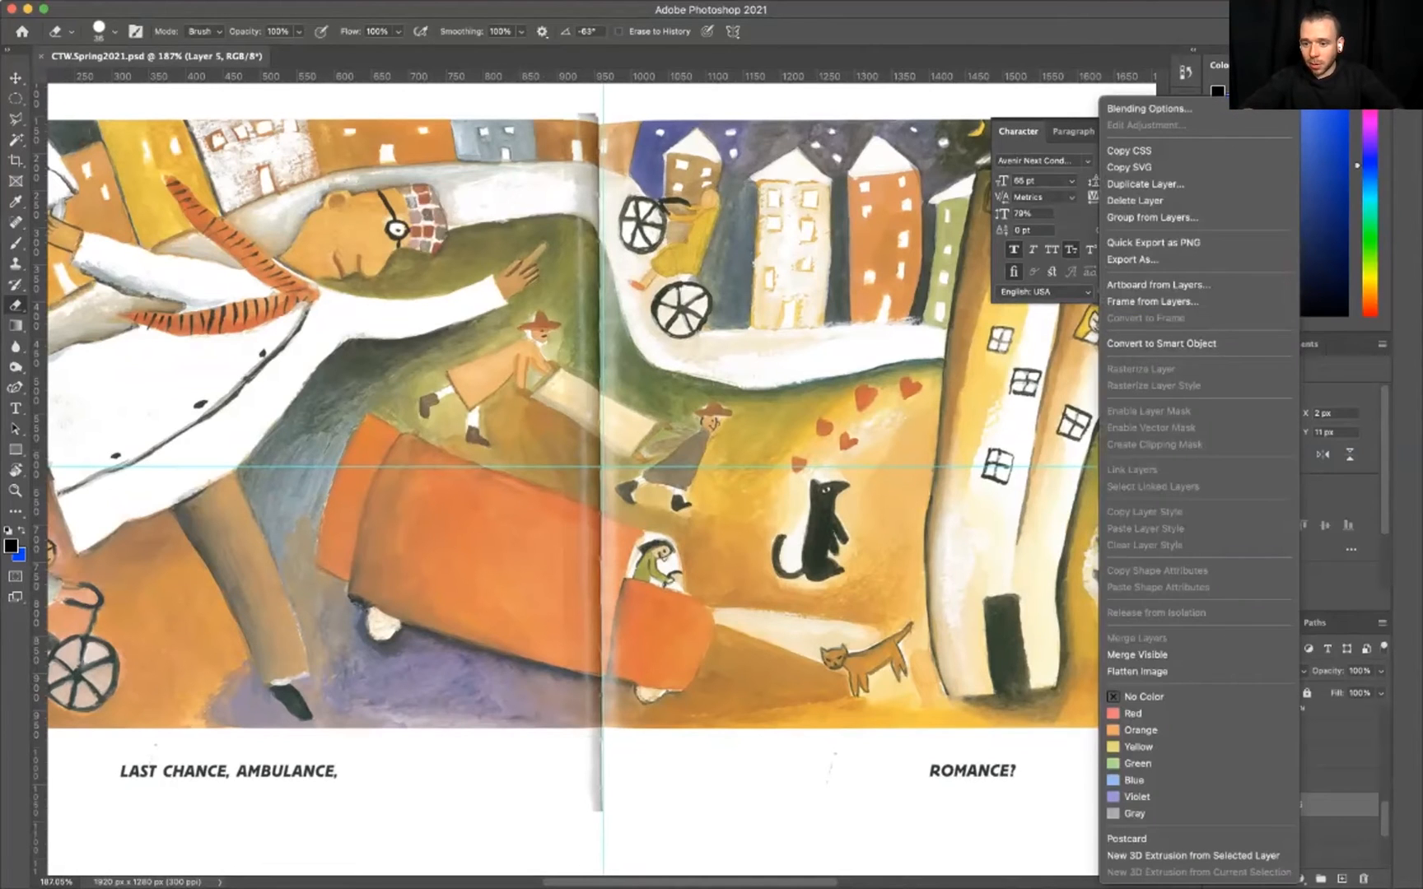
{"action": "double_click", "coordinate": [1289, 805]}
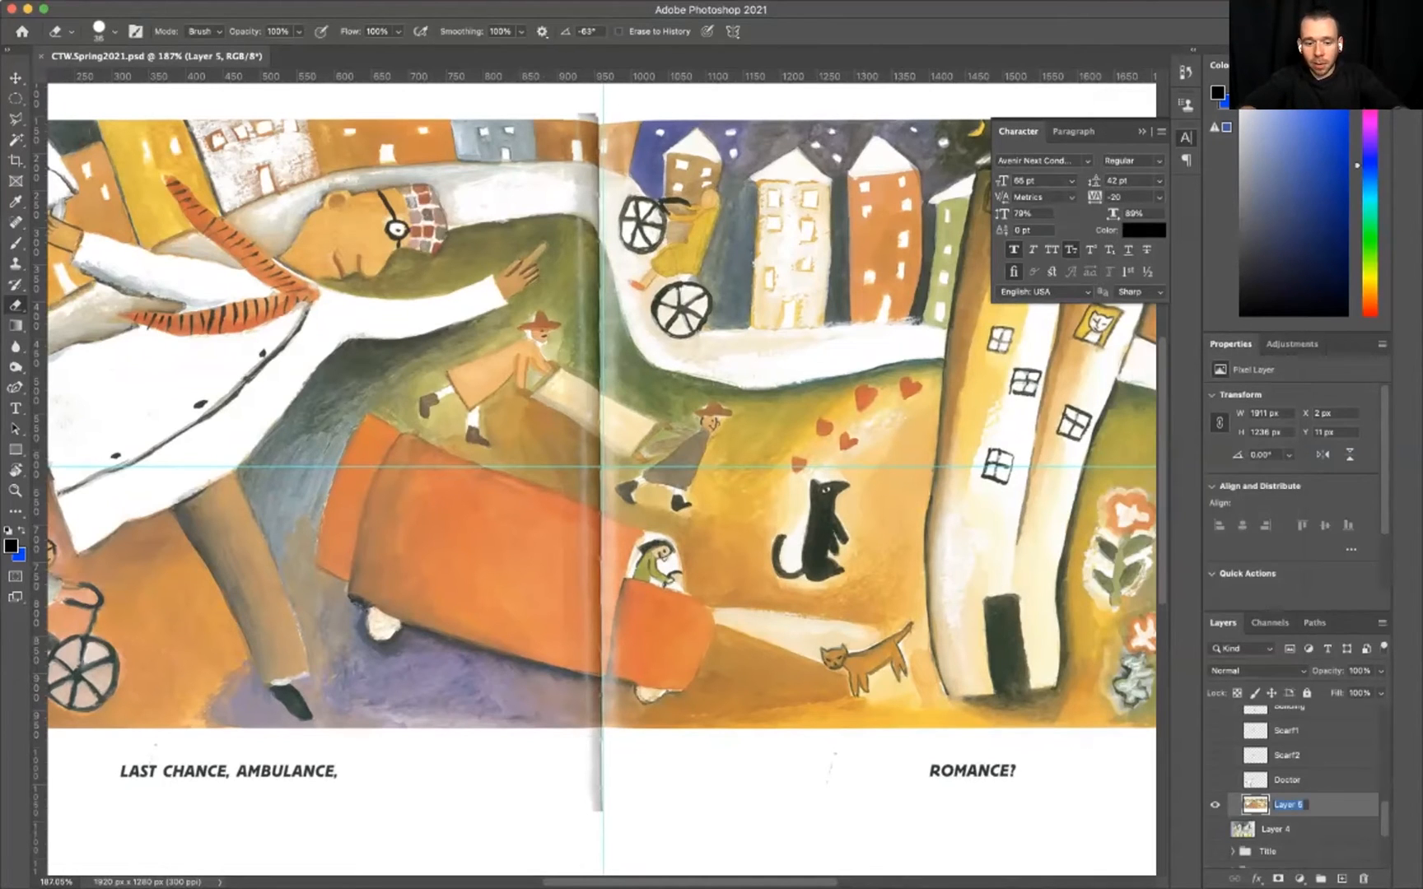
{"action": "type", "text": "Ambulance"}
{"action": "key", "text": "Return"}
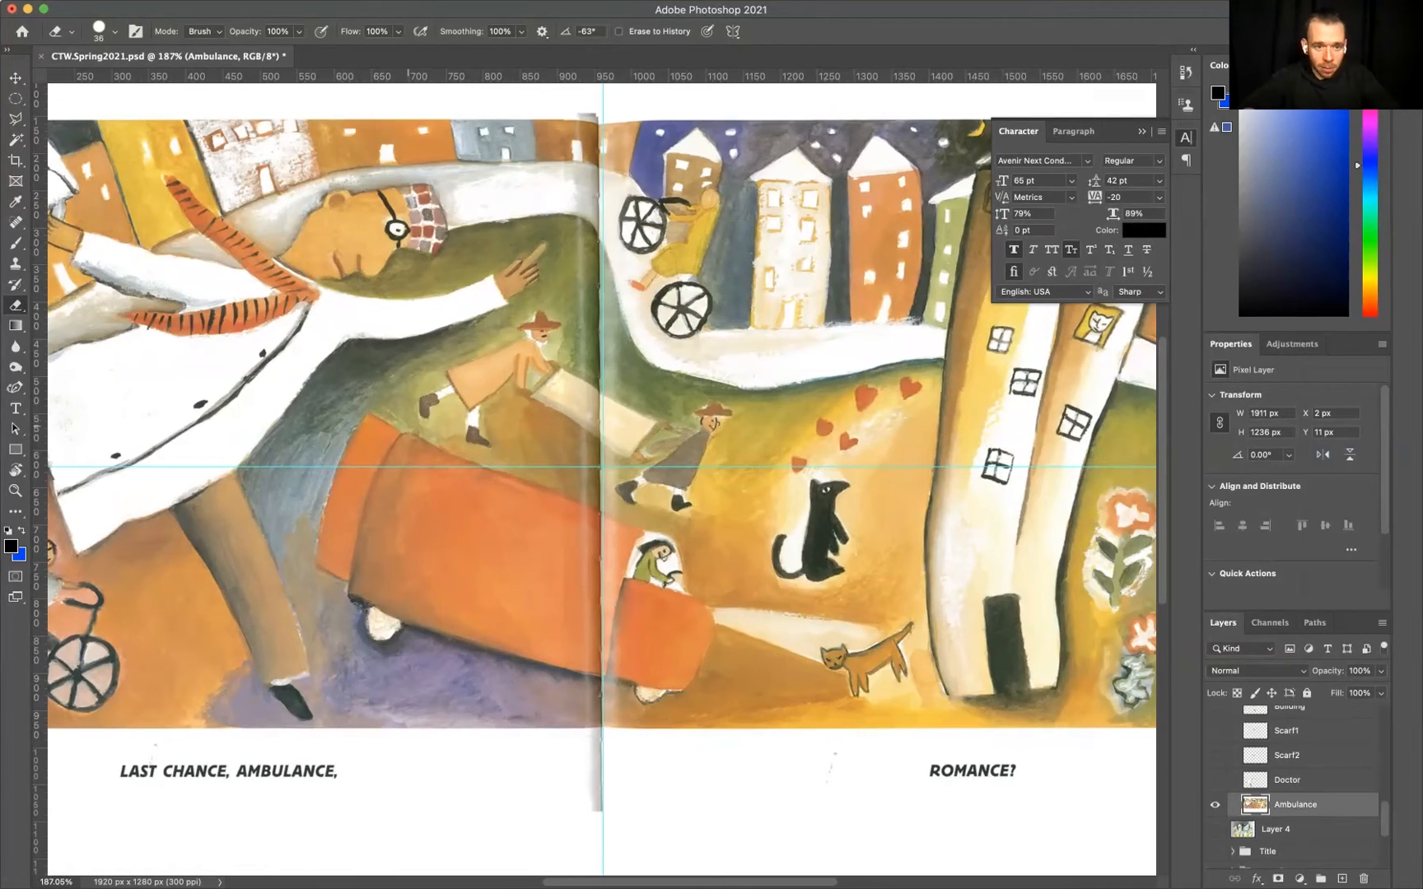
Erase a short strip of background above the orange vehicle's upper rear corner using the 36 px Eraser
{"action": "left_click", "coordinate": [416, 423]}
{"action": "left_click_drag", "start_coordinate": [417, 423], "coordinate": [412, 421]}
{"action": "left_click", "coordinate": [115, 31]}
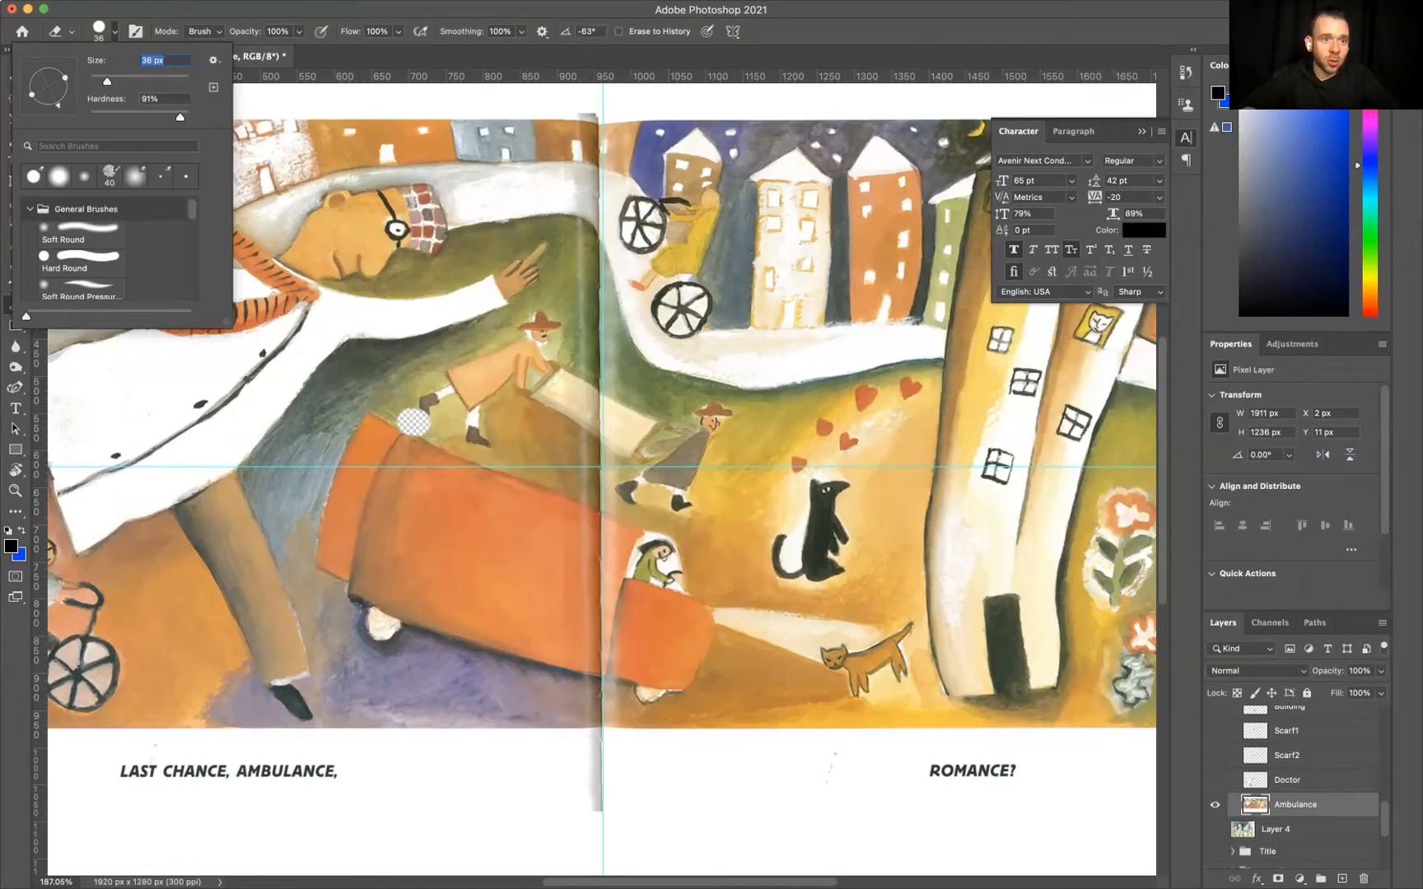
{"action": "left_click", "coordinate": [407, 416]}
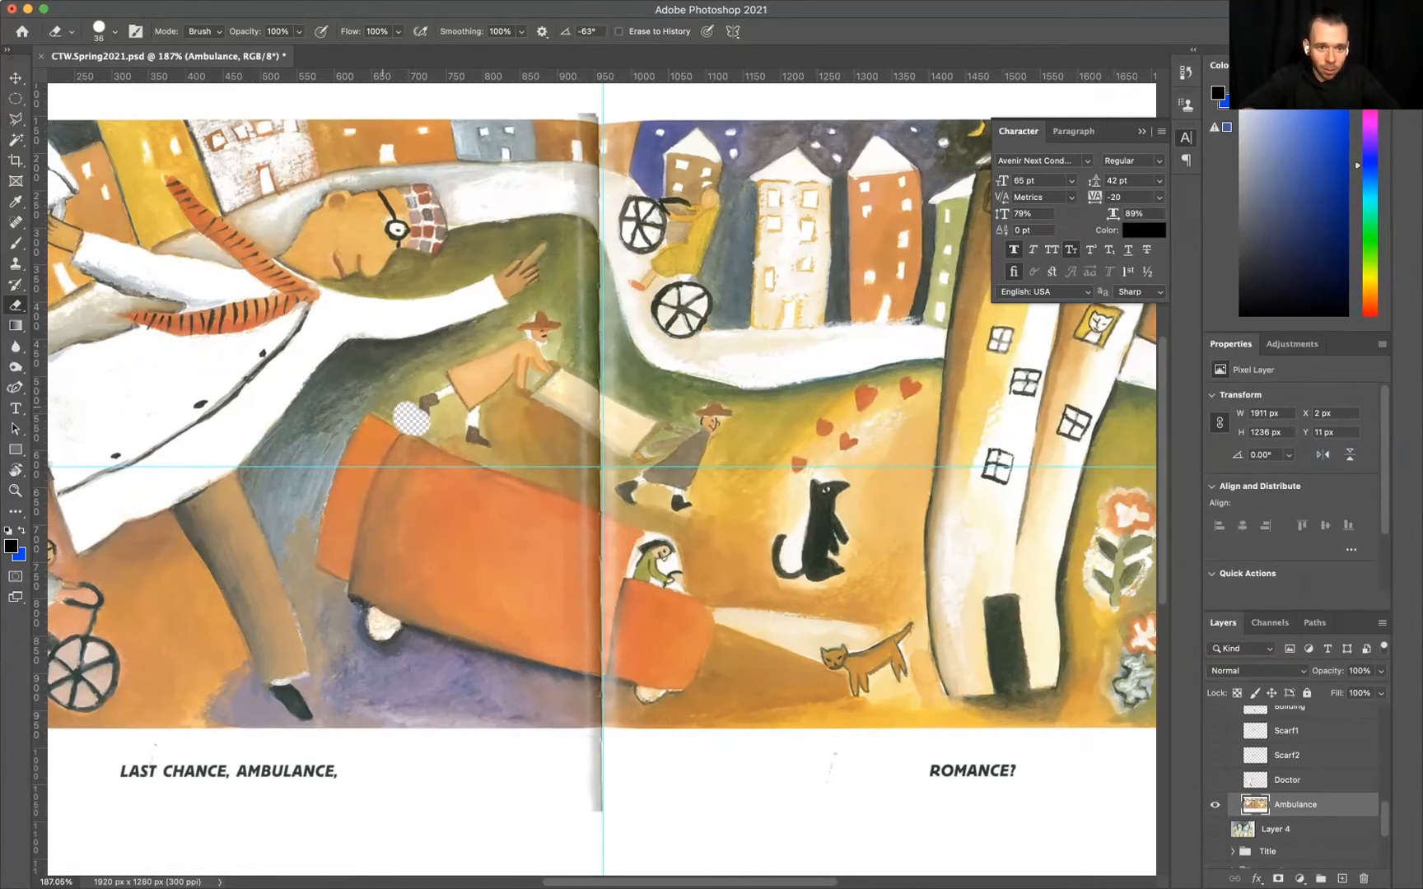
{"action": "left_click_drag", "start_coordinate": [409, 417], "coordinate": [387, 407]}
{"action": "left_click", "coordinate": [371, 400]}
Erase the background along the vehicle's rear edge and around its rear wheel, redoing the last stroke beneath the wheel
{"action": "scroll", "coordinate": [369, 399], "scroll_direction": "up", "scroll_amount": 5}
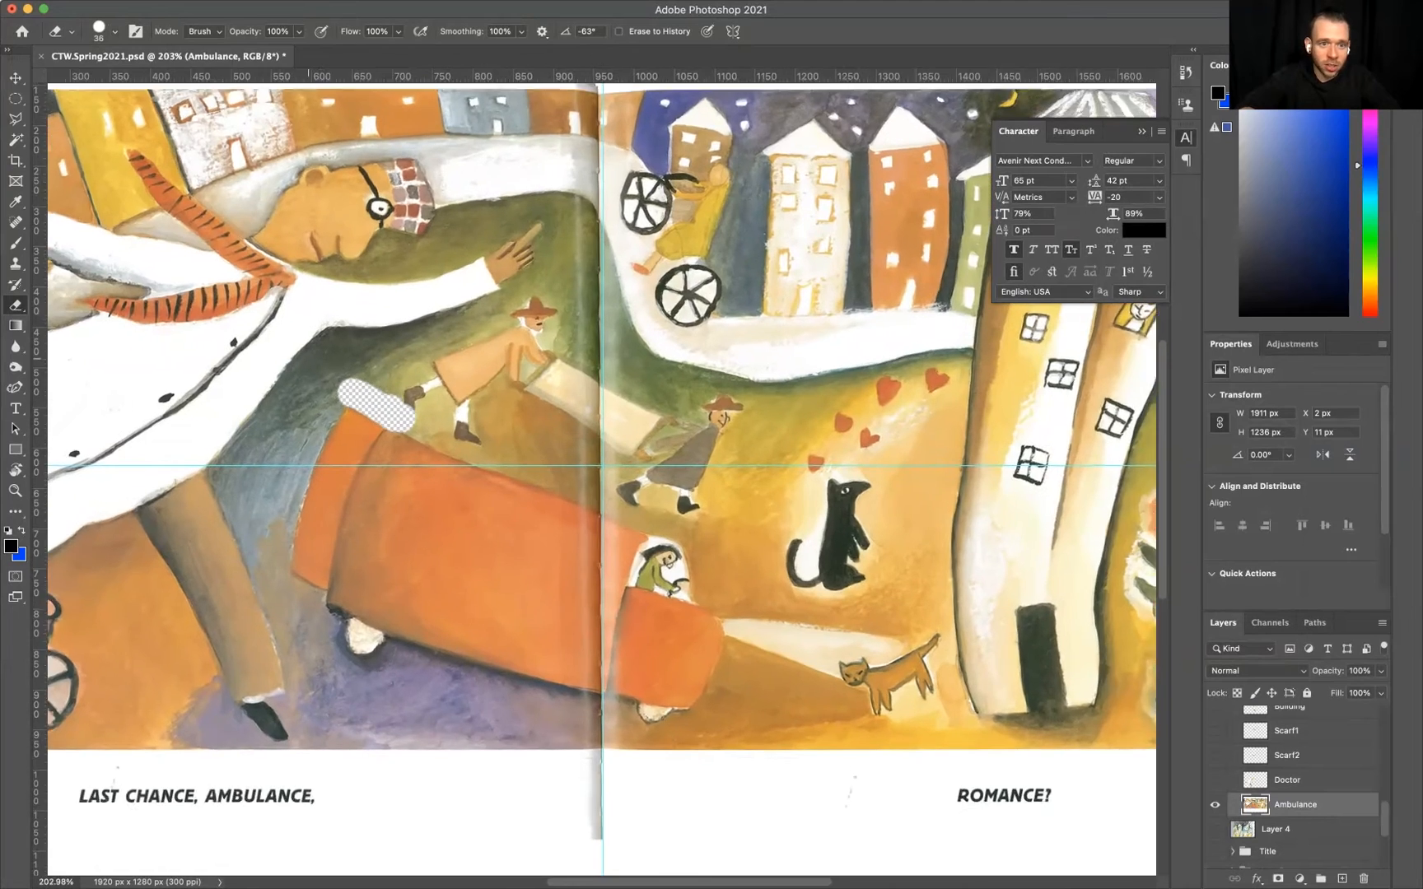
{"action": "scroll", "coordinate": [594, 478], "scroll_direction": "left", "scroll_amount": 2}
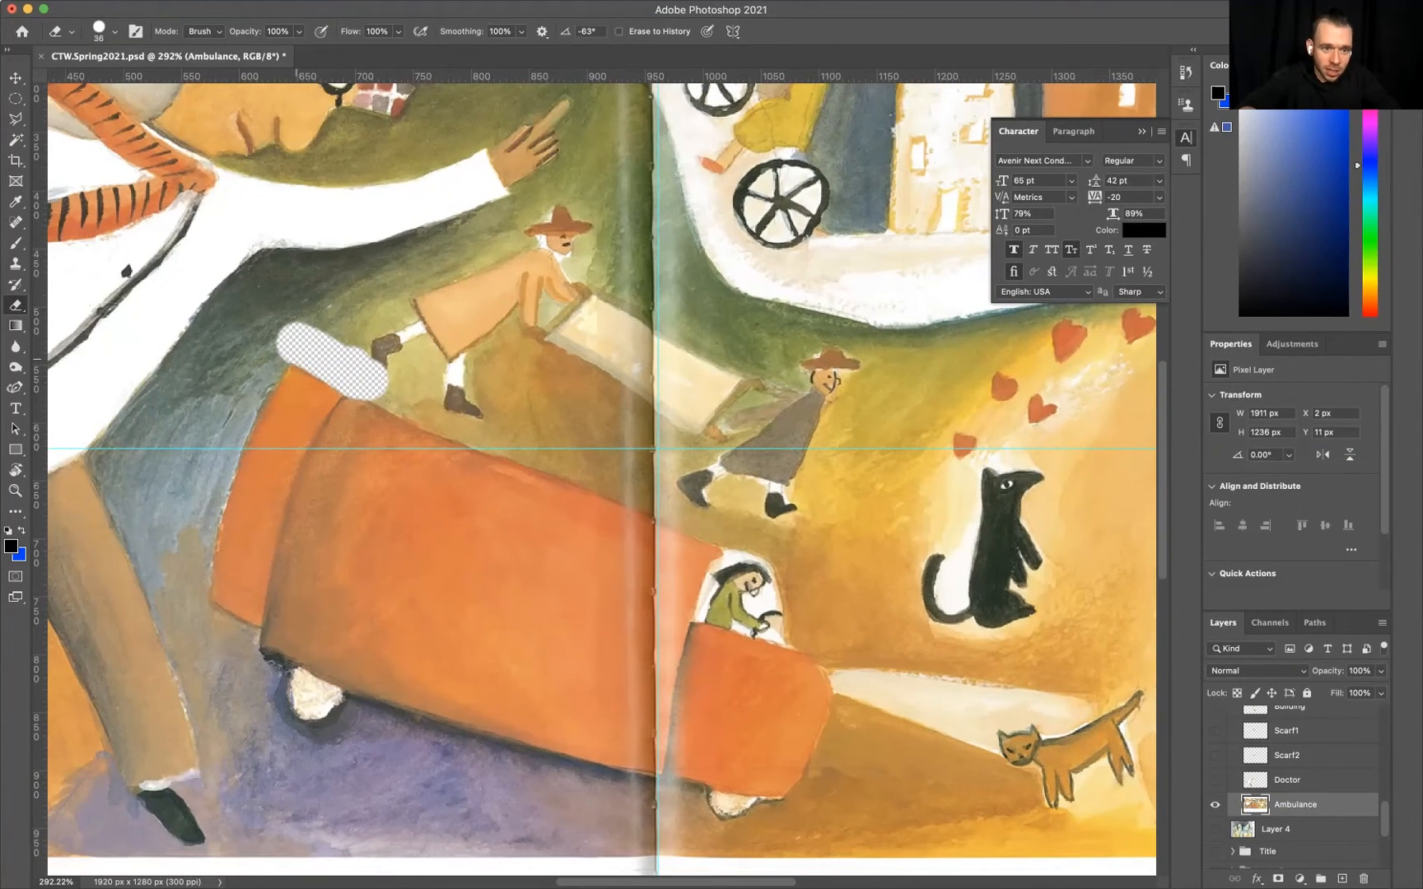
{"action": "mouse_move", "coordinate": [288, 353]}
{"action": "left_mouse_down"}
{"action": "mouse_move", "coordinate": [235, 411]}
{"action": "mouse_move", "coordinate": [199, 509]}
{"action": "mouse_move", "coordinate": [188, 613]}
{"action": "mouse_move", "coordinate": [233, 641]}
{"action": "mouse_move", "coordinate": [272, 735]}
{"action": "mouse_move", "coordinate": [342, 751]}
{"action": "left_mouse_up"}
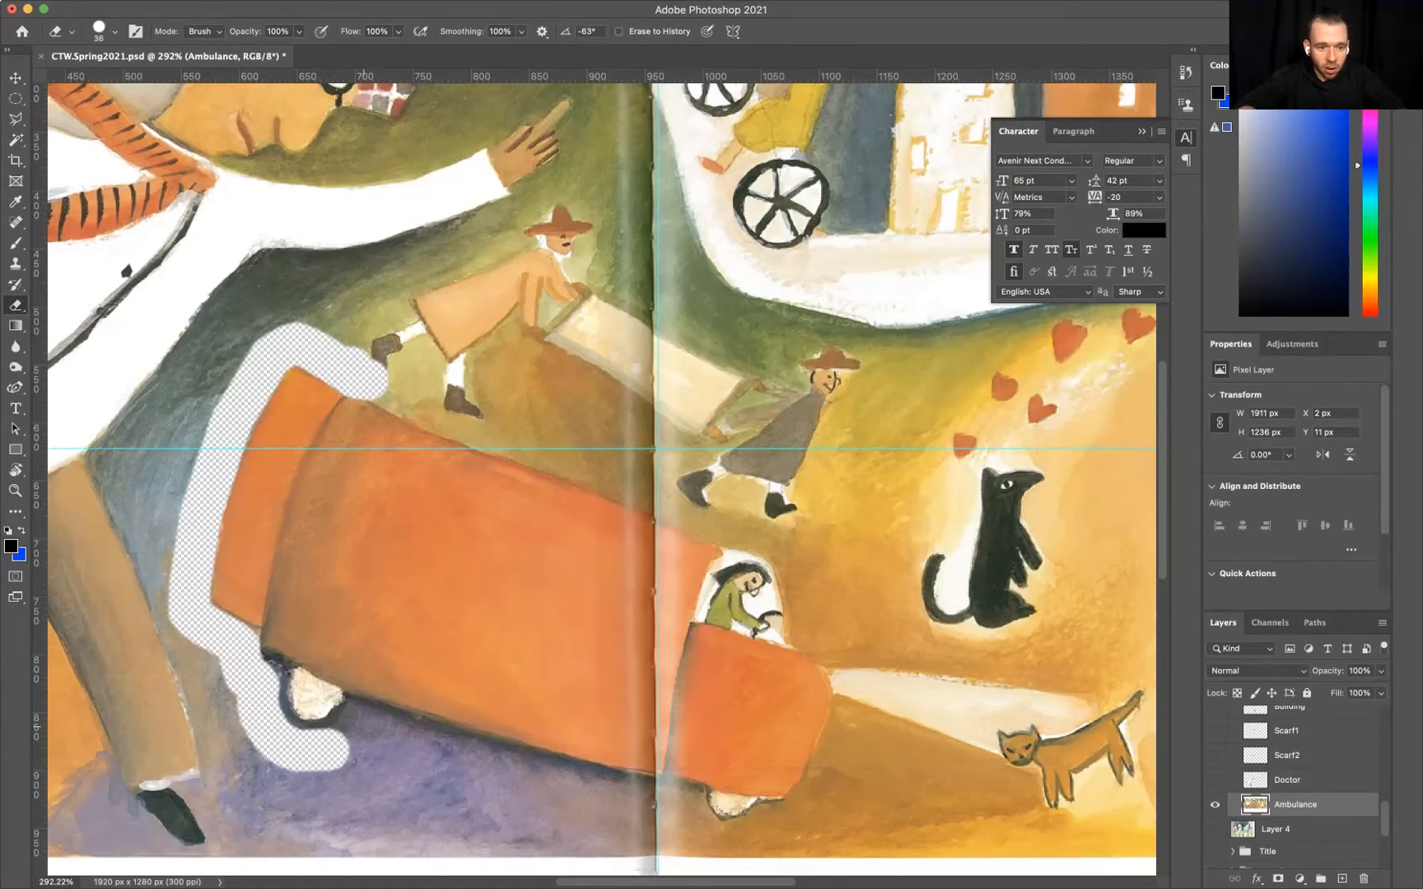
{"action": "key", "text": "super+z"}
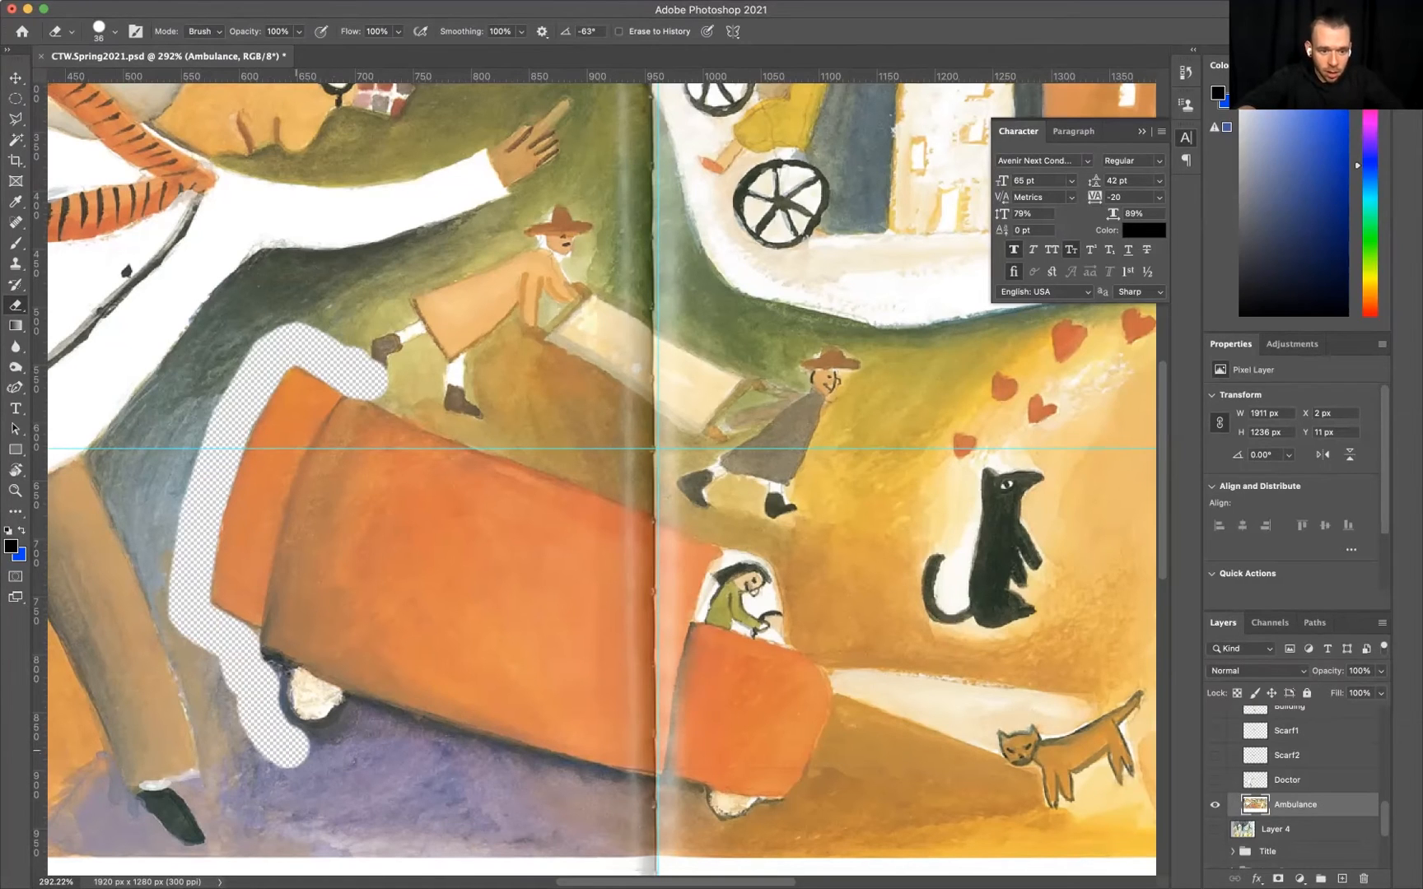
{"action": "left_click_drag", "start_coordinate": [295, 749], "coordinate": [340, 749]}
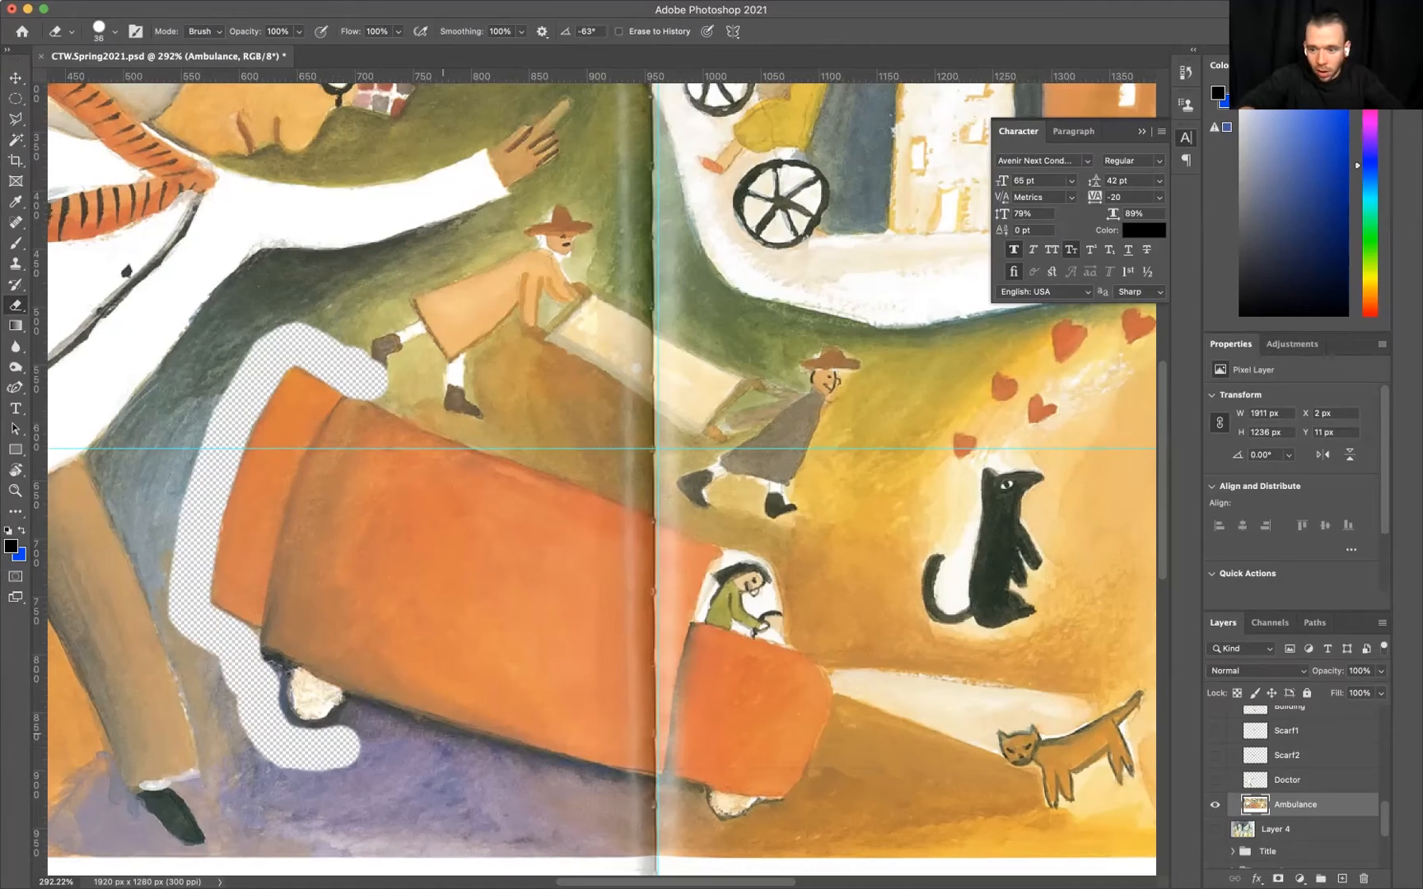
Show the blue Layer 6 as a backdrop and erase the remaining background outline around the vehicle to close the loop
{"action": "scroll", "coordinate": [1293, 782], "scroll_direction": "down", "scroll_amount": 5}
{"action": "left_click", "coordinate": [1214, 832]}
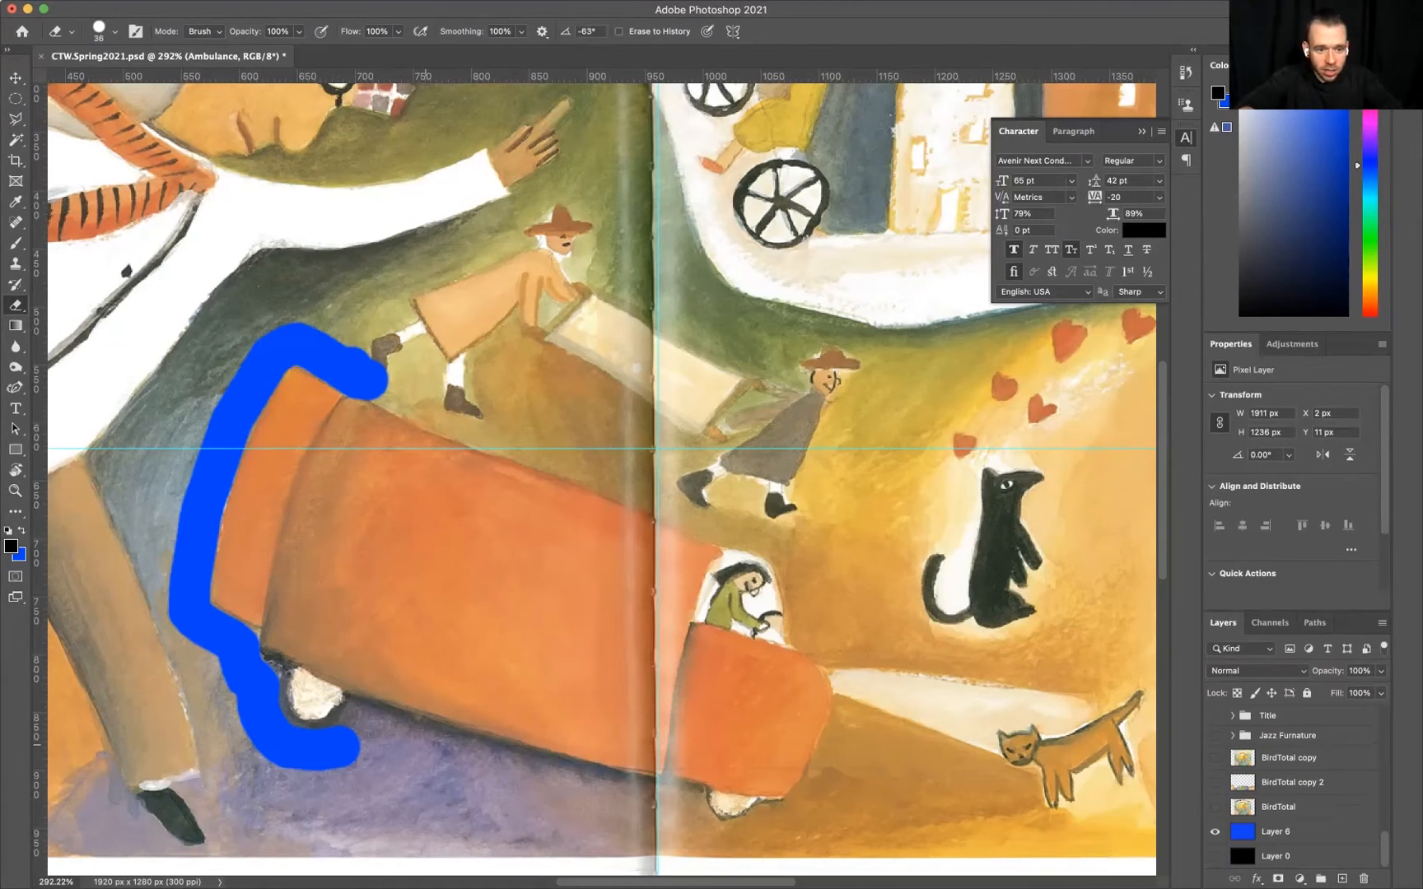
{"action": "left_click", "coordinate": [363, 741]}
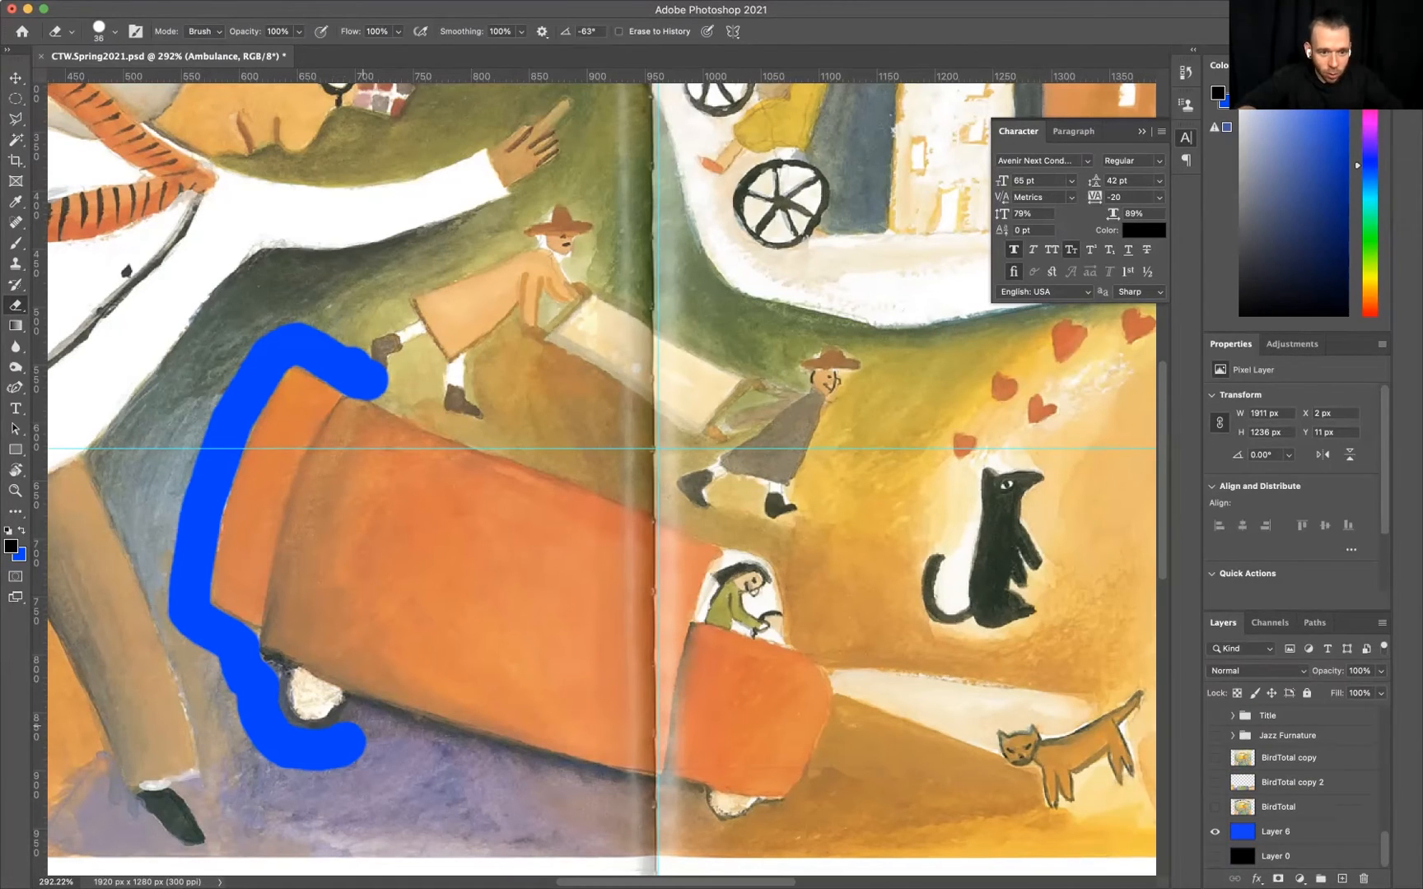
{"action": "left_click", "coordinate": [361, 735]}
{"action": "mouse_move", "coordinate": [362, 733]}
{"action": "left_mouse_down"}
{"action": "mouse_move", "coordinate": [691, 812]}
{"action": "mouse_move", "coordinate": [697, 829]}
{"action": "mouse_move", "coordinate": [738, 836]}
{"action": "mouse_move", "coordinate": [808, 808]}
{"action": "mouse_move", "coordinate": [849, 715]}
{"action": "mouse_move", "coordinate": [838, 646]}
{"action": "mouse_move", "coordinate": [801, 628]}
{"action": "mouse_move", "coordinate": [780, 545]}
{"action": "mouse_move", "coordinate": [377, 380]}
{"action": "left_mouse_up"}
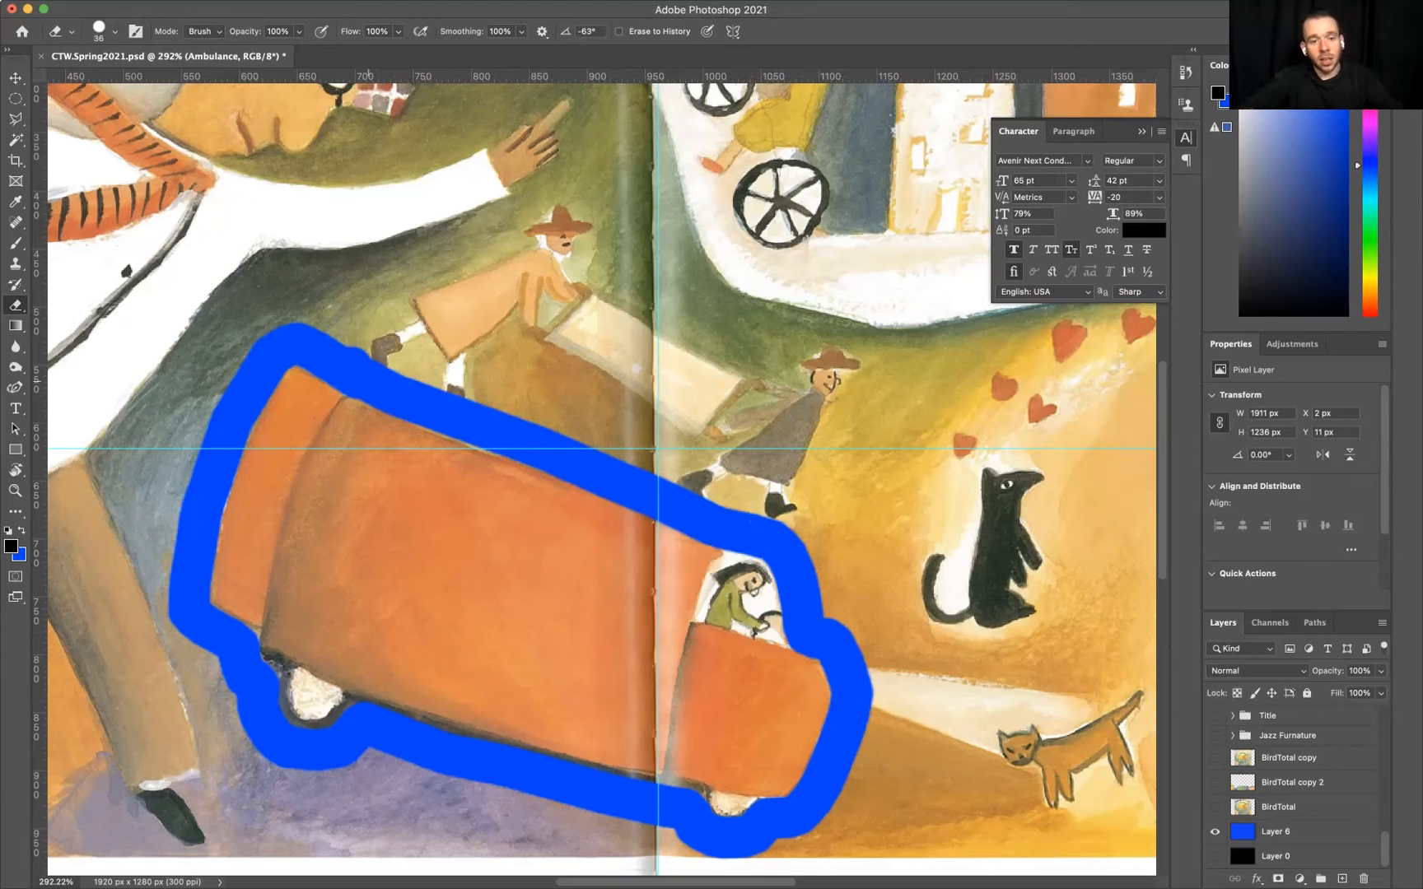
Select the vehicle with the Polygonal Lasso by tracing a closed path through the erased blue band around it
{"action": "key", "text": "l"}
{"action": "left_click", "coordinate": [520, 433]}
{"action": "left_click", "coordinate": [293, 346]}
{"action": "left_click", "coordinate": [234, 406]}
{"action": "left_click", "coordinate": [204, 519]}
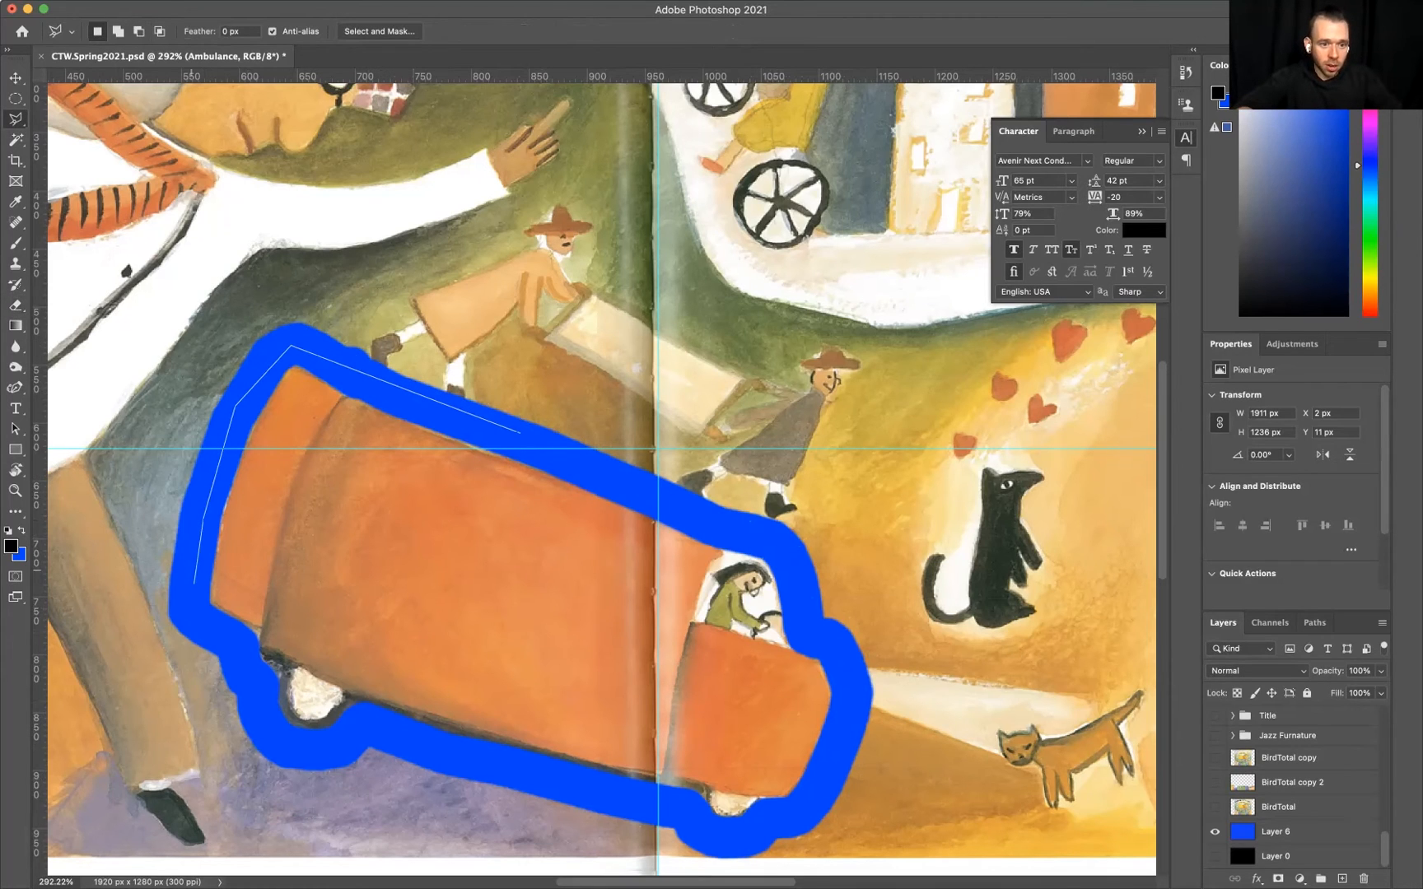
{"action": "left_click", "coordinate": [195, 605]}
{"action": "left_click", "coordinate": [281, 729]}
{"action": "left_click", "coordinate": [333, 742]}
{"action": "left_click", "coordinate": [420, 734]}
{"action": "left_click", "coordinate": [704, 825]}
{"action": "left_click", "coordinate": [776, 828]}
{"action": "left_click", "coordinate": [828, 782]}
{"action": "left_click", "coordinate": [845, 677]}
{"action": "left_click", "coordinate": [815, 629]}
{"action": "left_click", "coordinate": [796, 576]}
{"action": "left_click", "coordinate": [734, 532]}
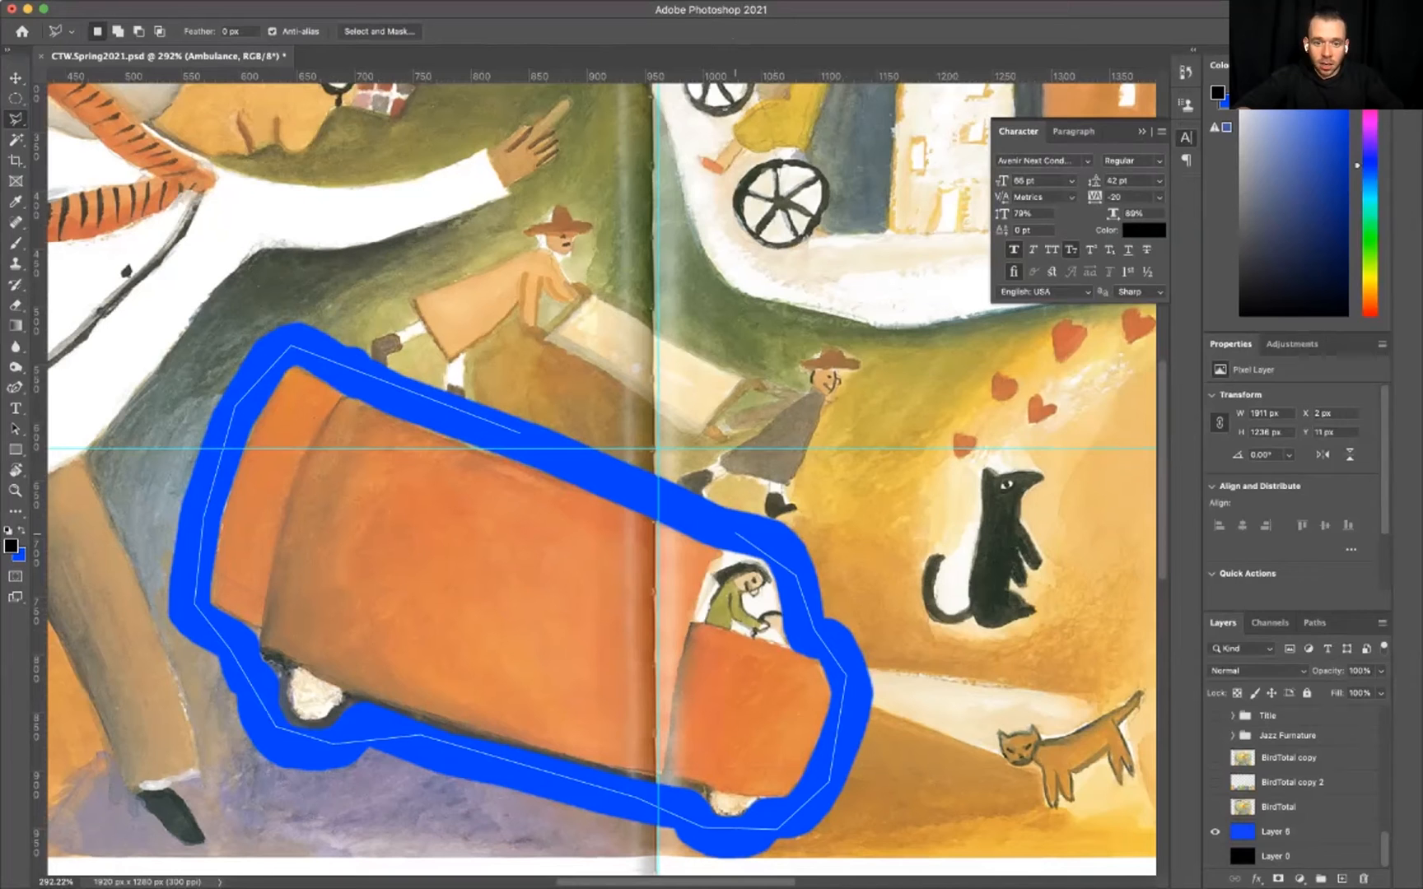
{"action": "double_click", "coordinate": [607, 478]}
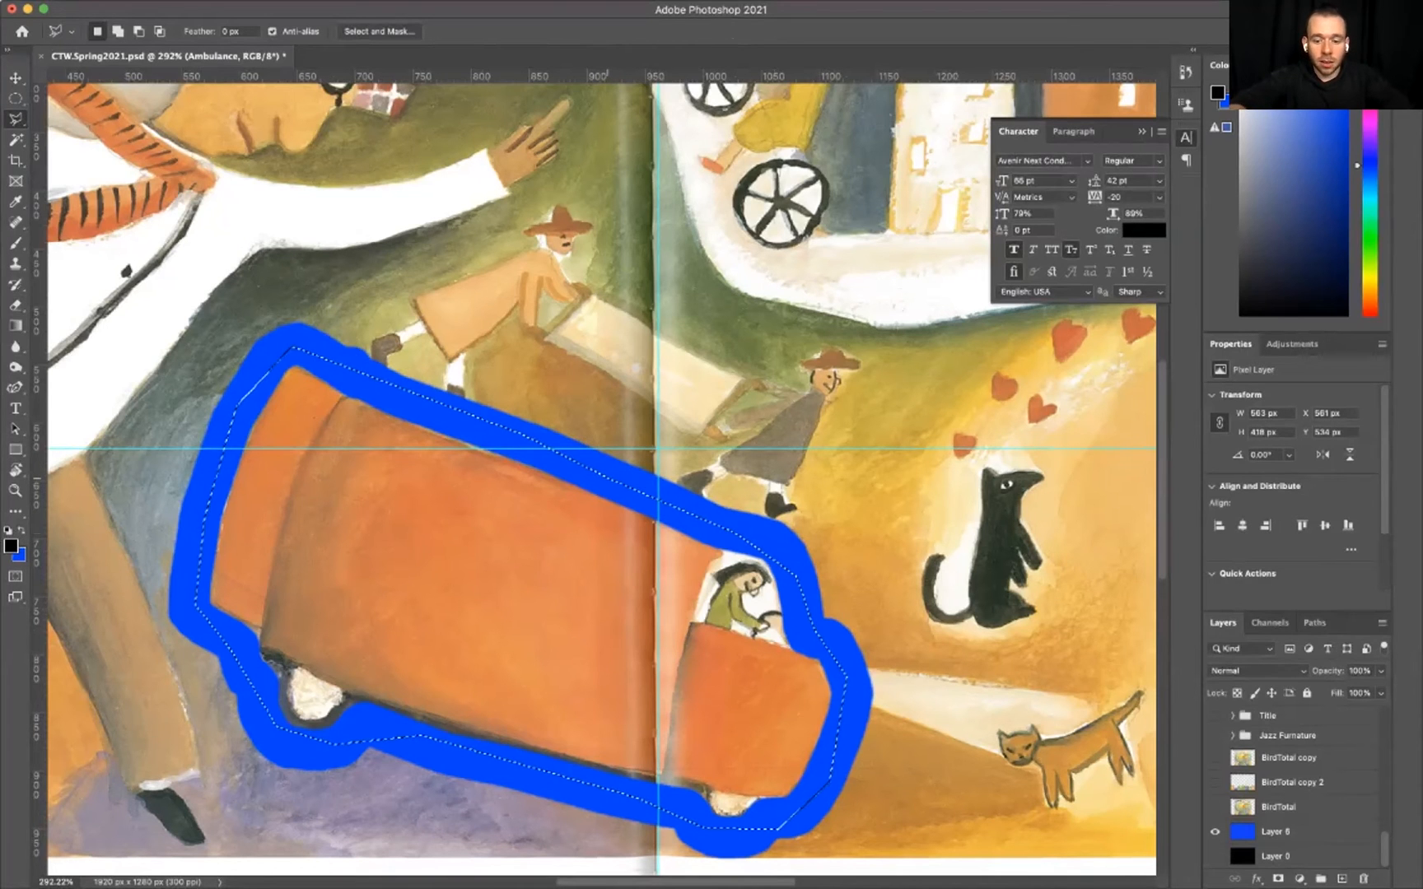
Invert the selection, delete everything outside the vehicle on the Ambulance layer, and deselect
{"action": "key", "text": "shift+super+i"}
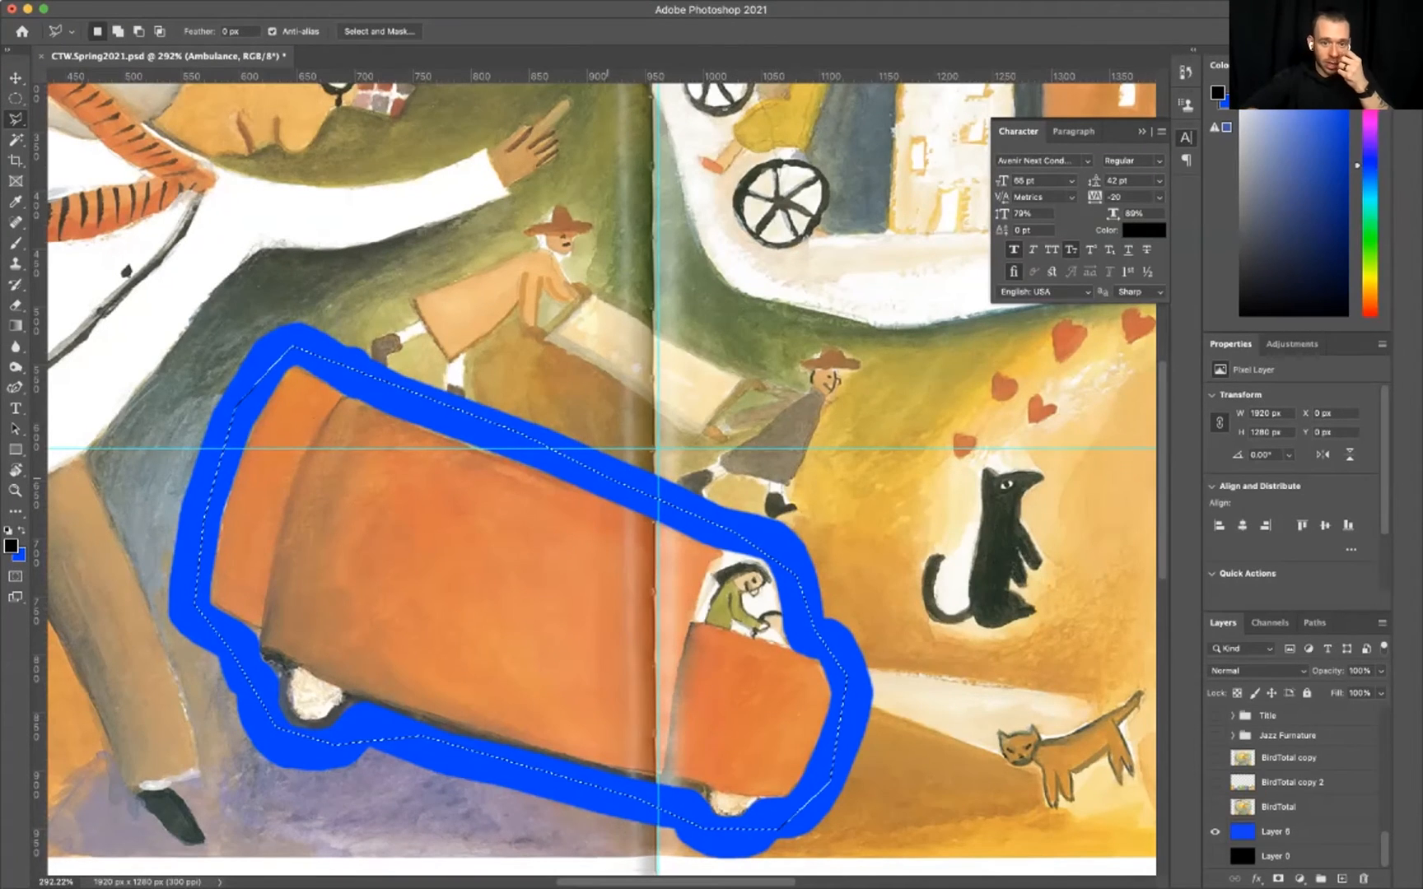
{"action": "key", "text": "super+0"}
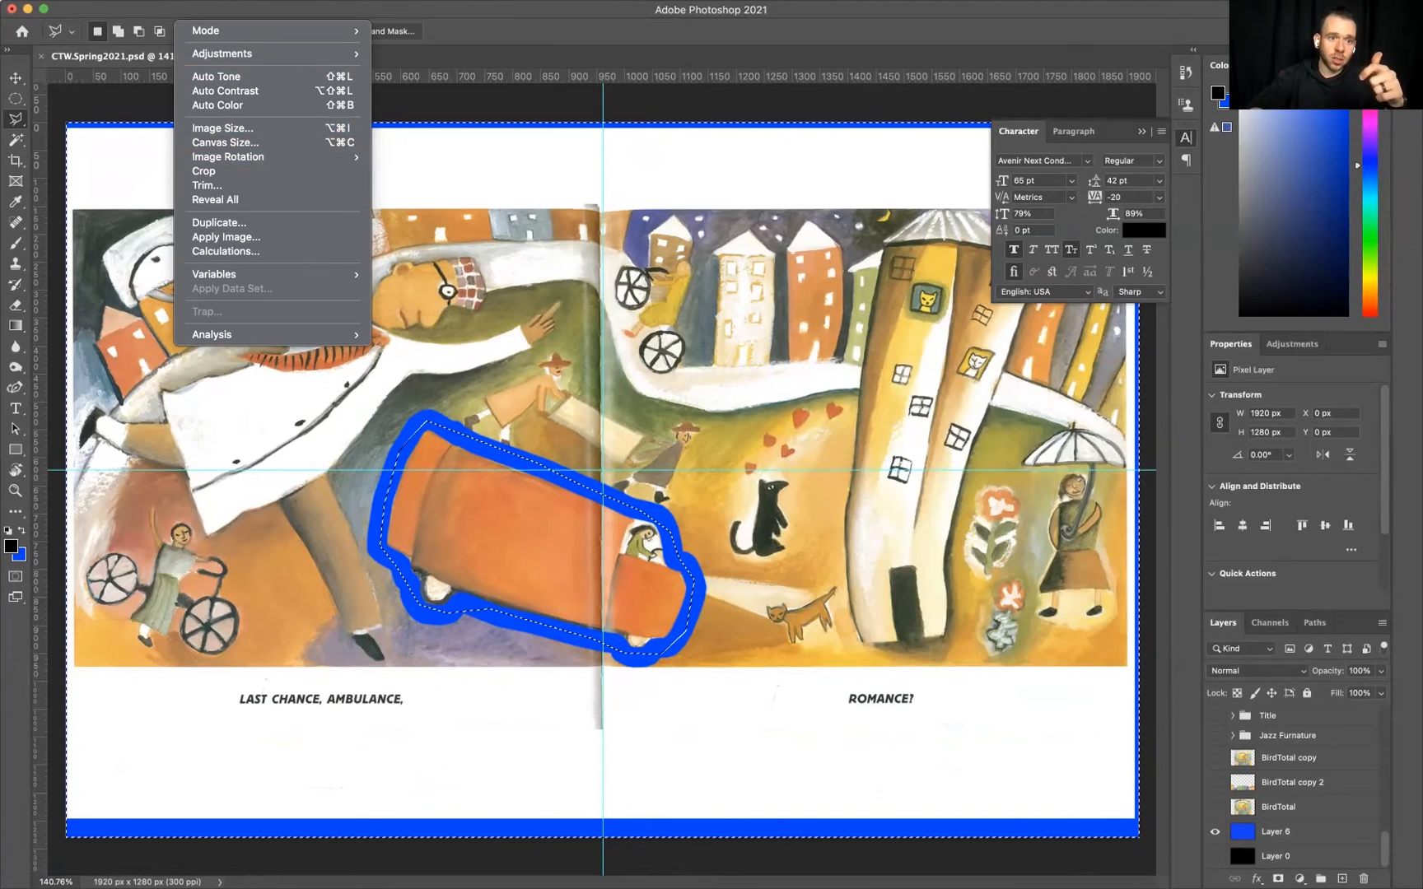
{"action": "mouse_move", "coordinate": [321, 6]}
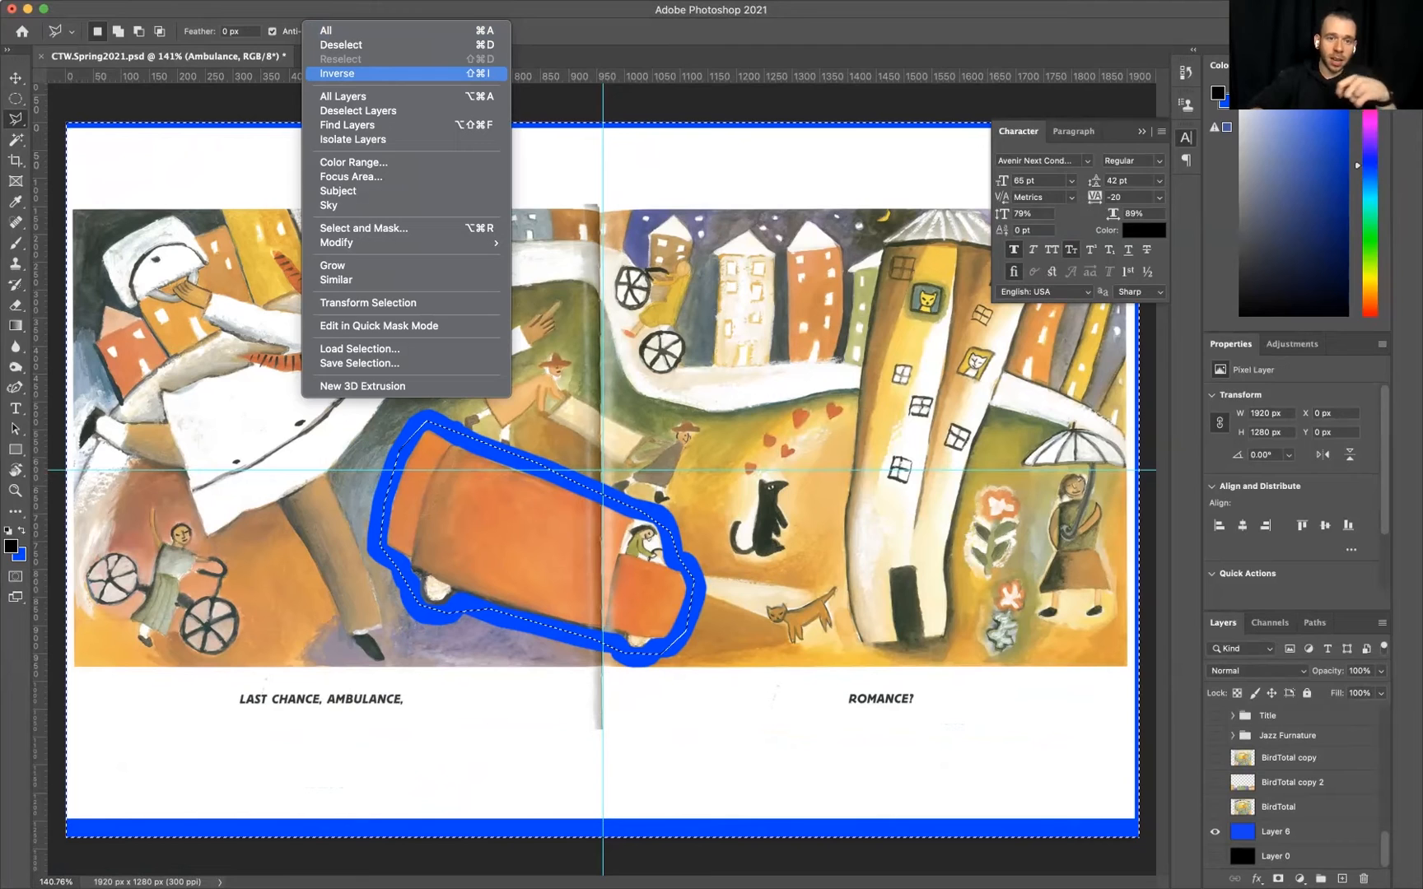
{"action": "left_click", "coordinate": [291, 215]}
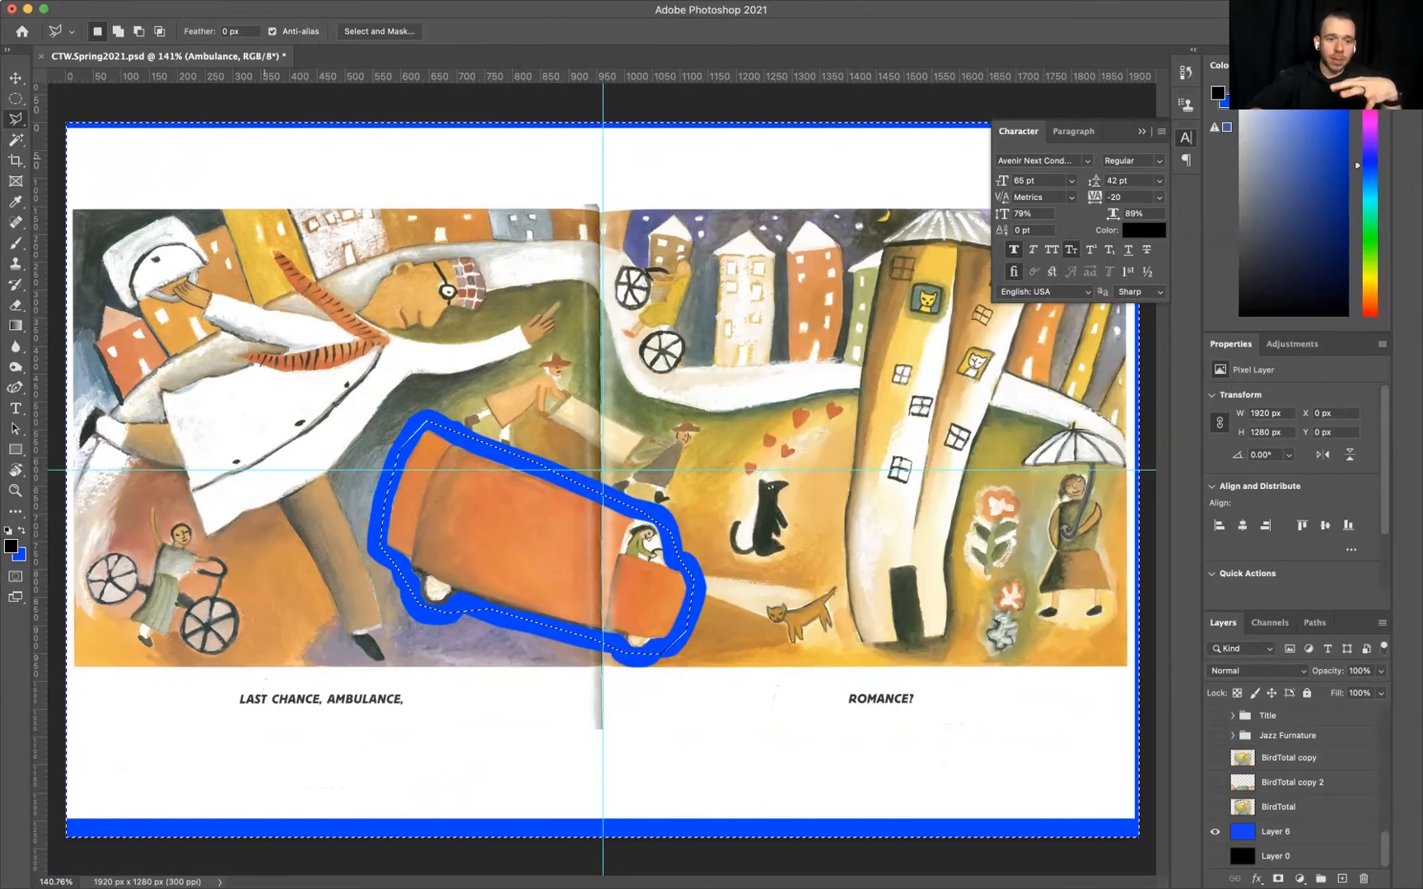
{"action": "key", "text": "Delete"}
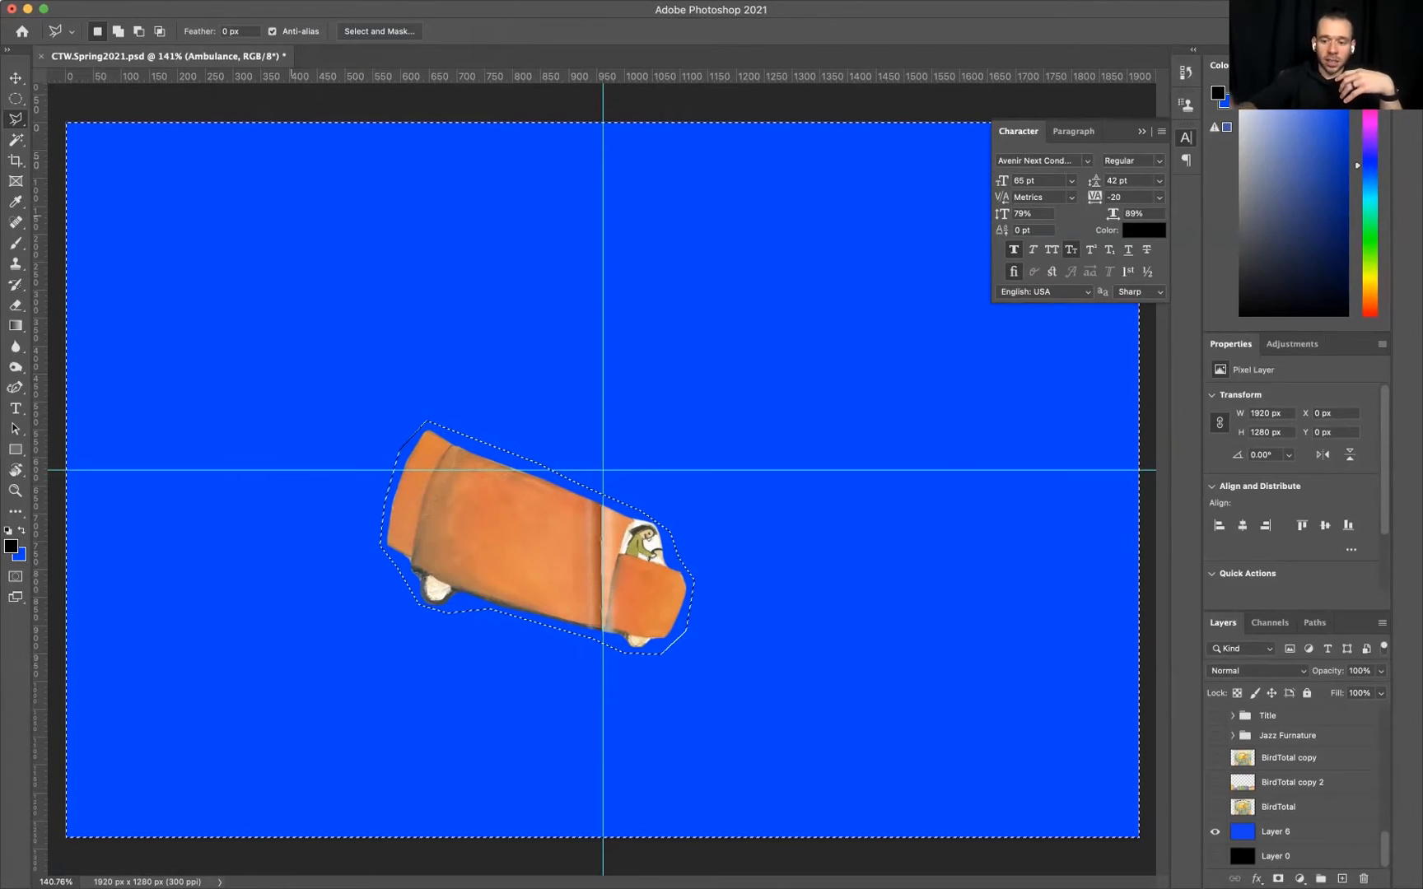
{"action": "key", "text": "super+d"}
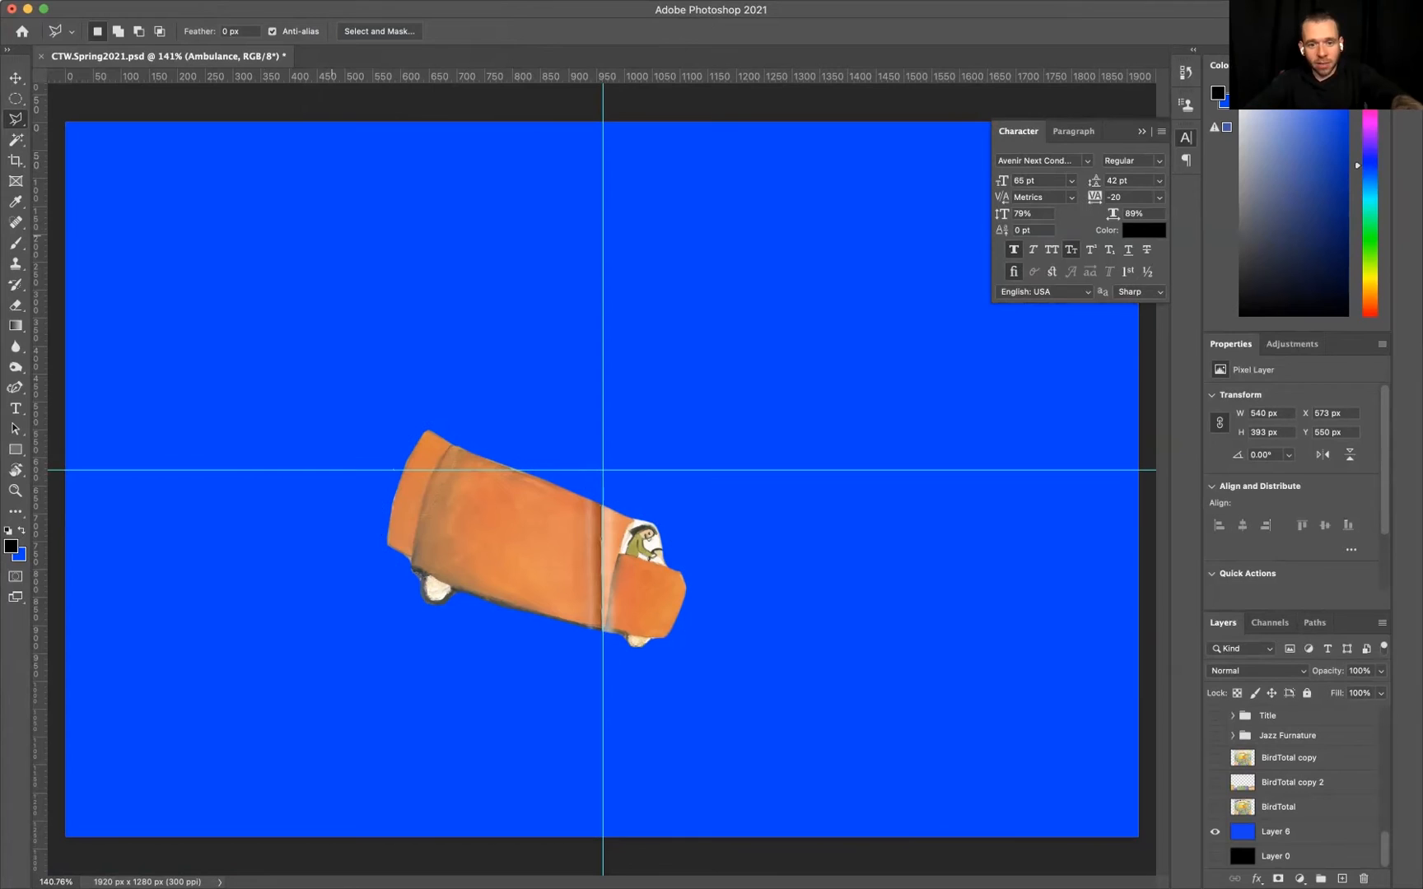
Move the vehicle cutout to the canvas centre where the two guides cross, using Free Transform
{"action": "key", "text": "super+t"}
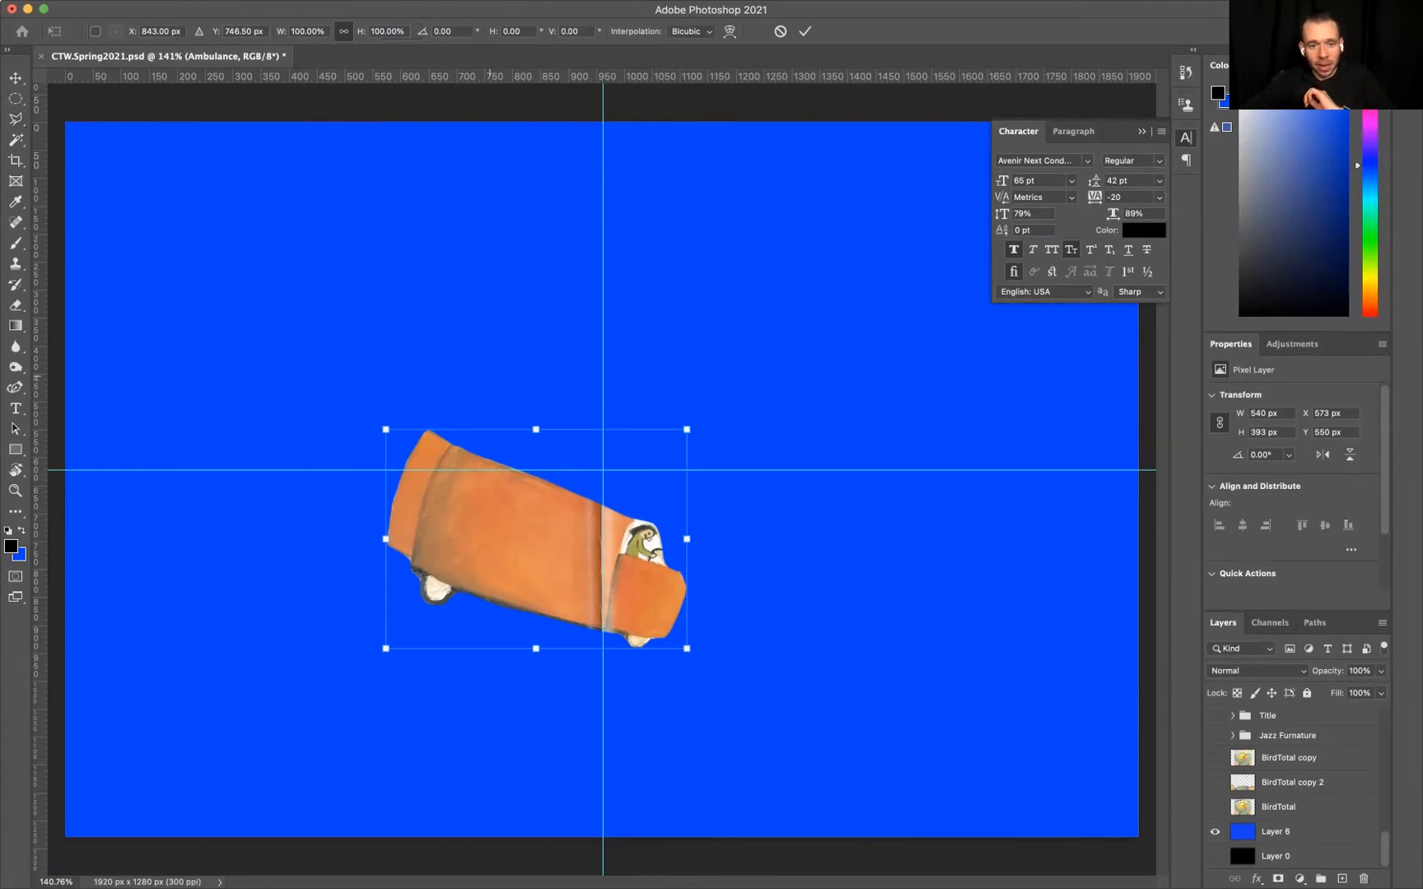
{"action": "left_click_drag", "start_coordinate": [539, 494], "coordinate": [605, 427]}
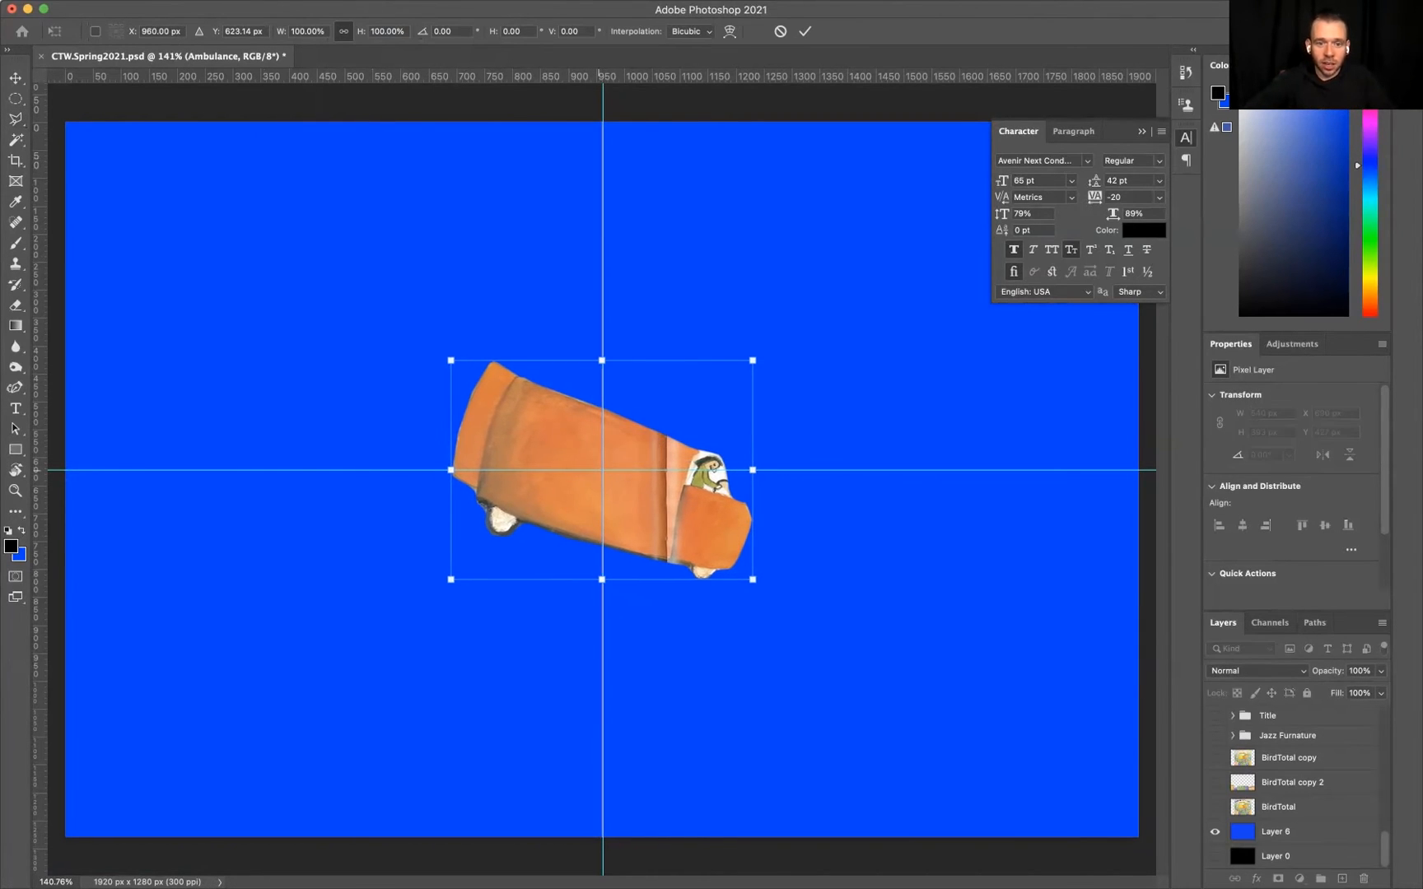
{"action": "key", "text": "Return"}
Add a horizontal guide across the upper part of the canvas and remove it again
{"action": "key", "text": "l"}
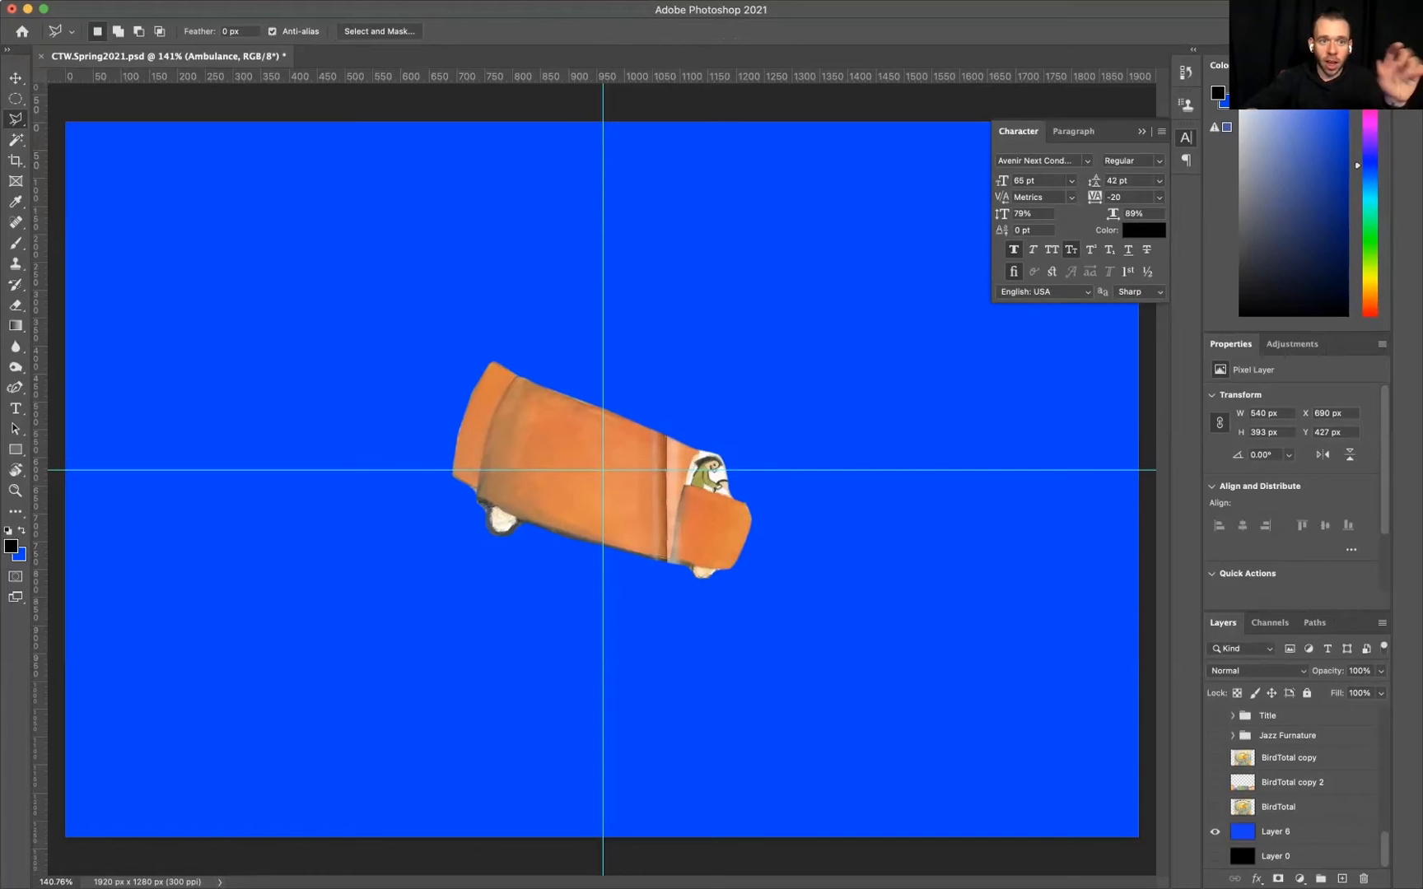
{"action": "left_click_drag", "start_coordinate": [216, 78], "coordinate": [216, 212]}
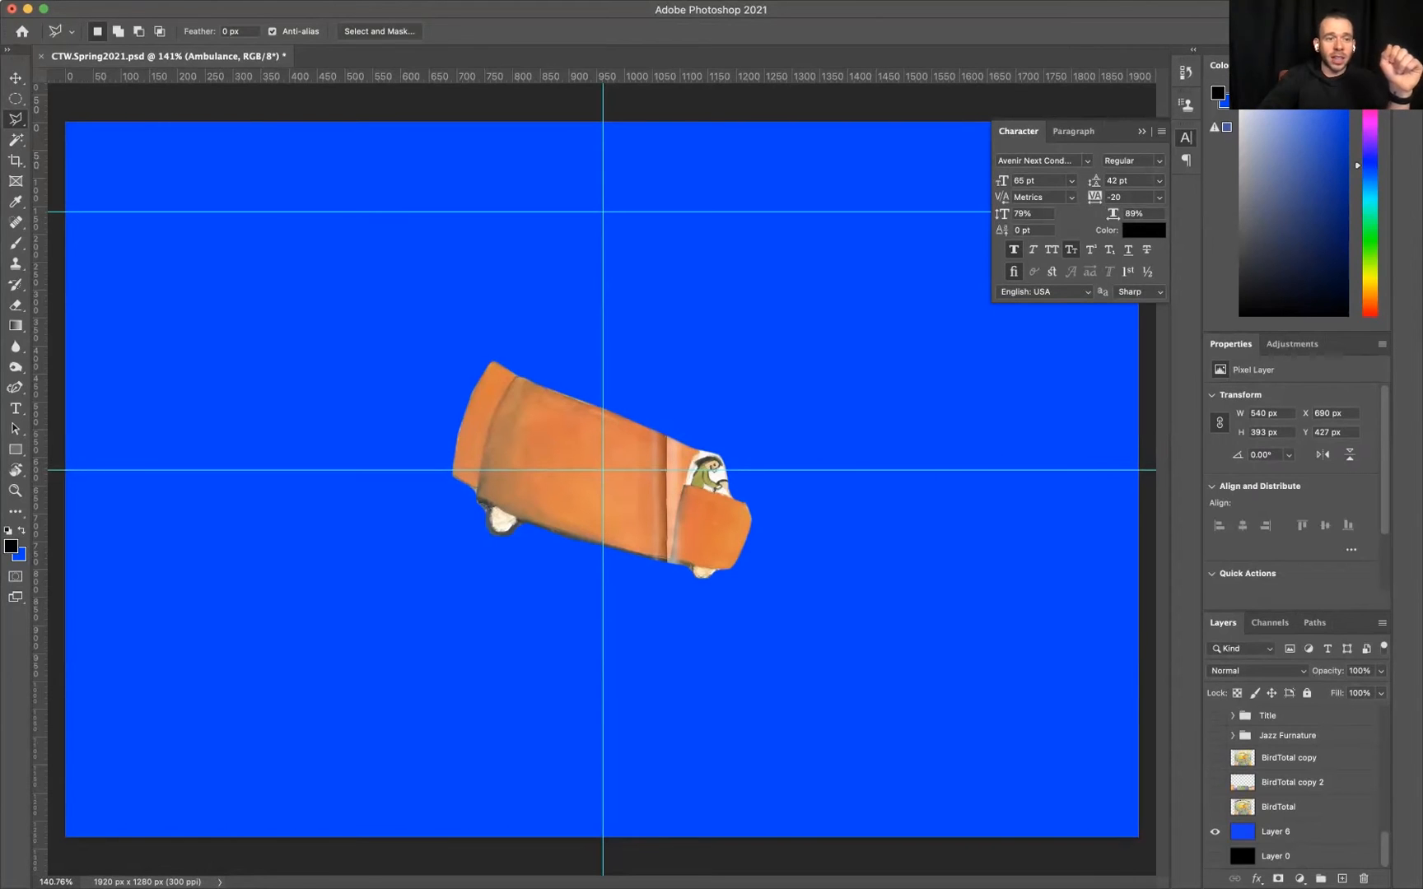
{"action": "key", "text": "v"}
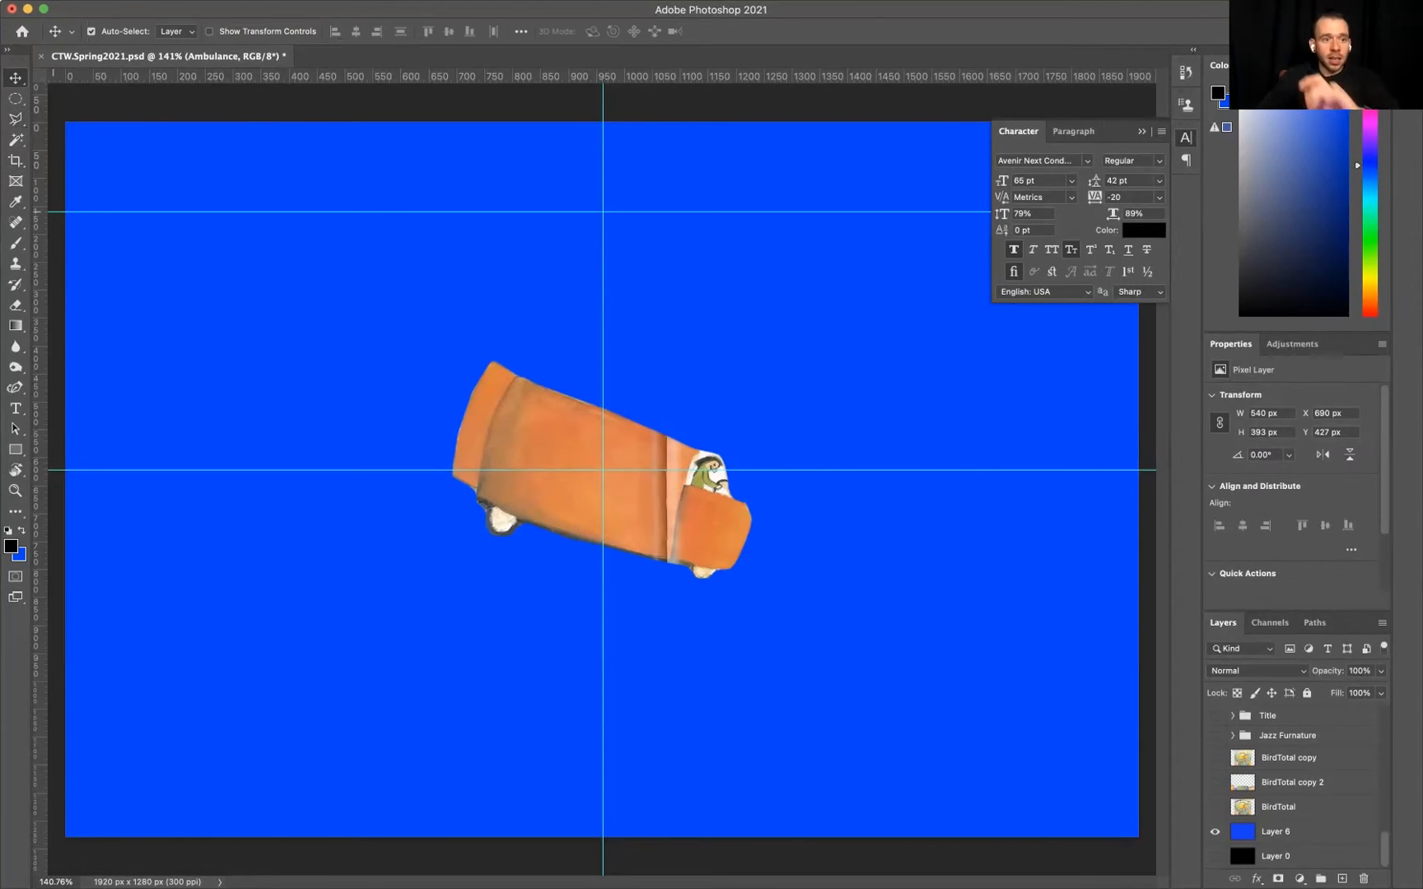
{"action": "left_click_drag", "start_coordinate": [52, 212], "coordinate": [66, 80]}
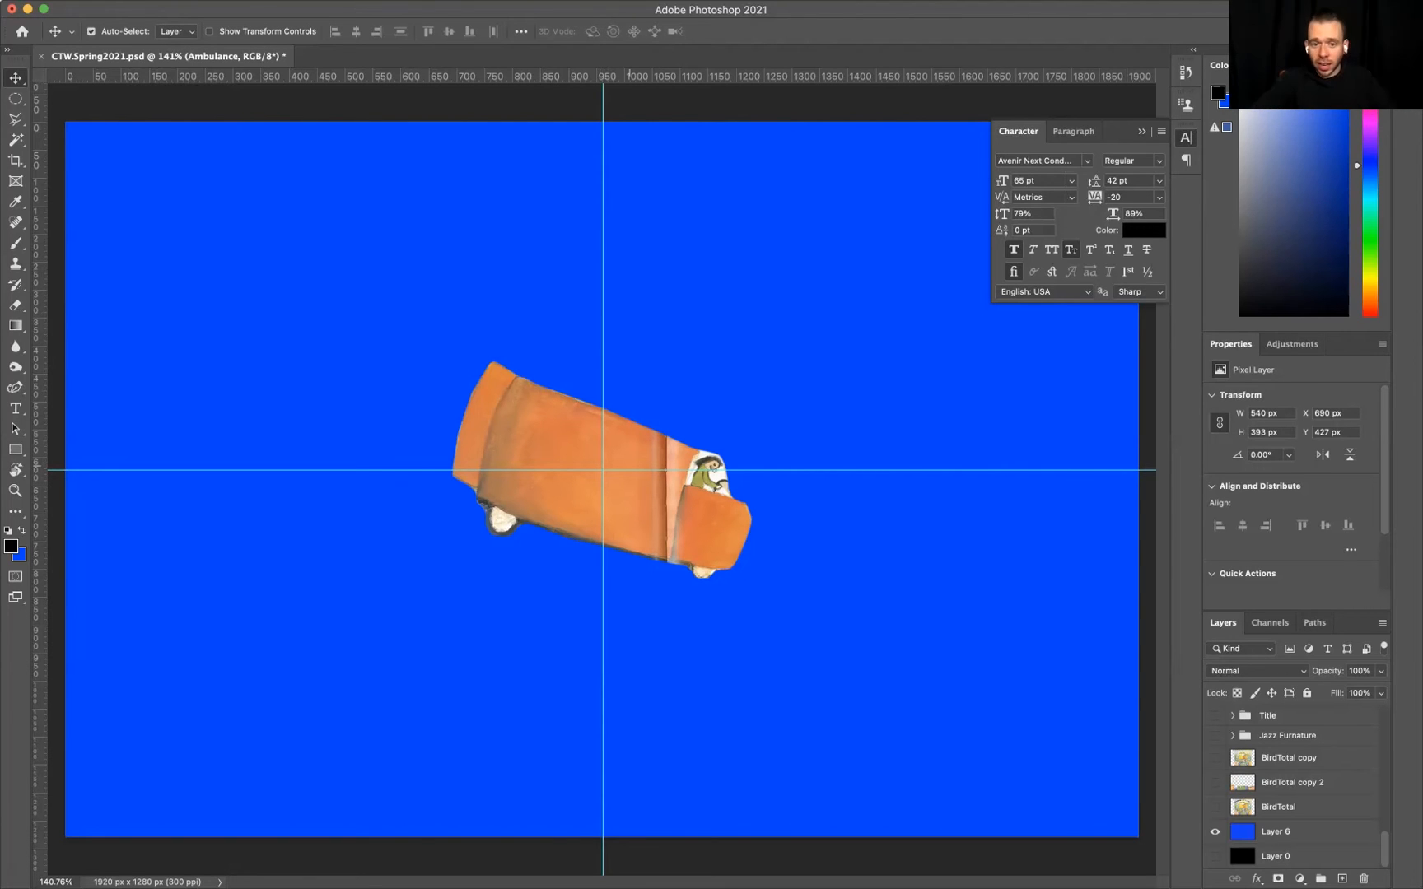
Rotate the vehicle cutout about -20.9° so that it sits level on the horizontal guide
{"action": "key", "text": "super+t"}
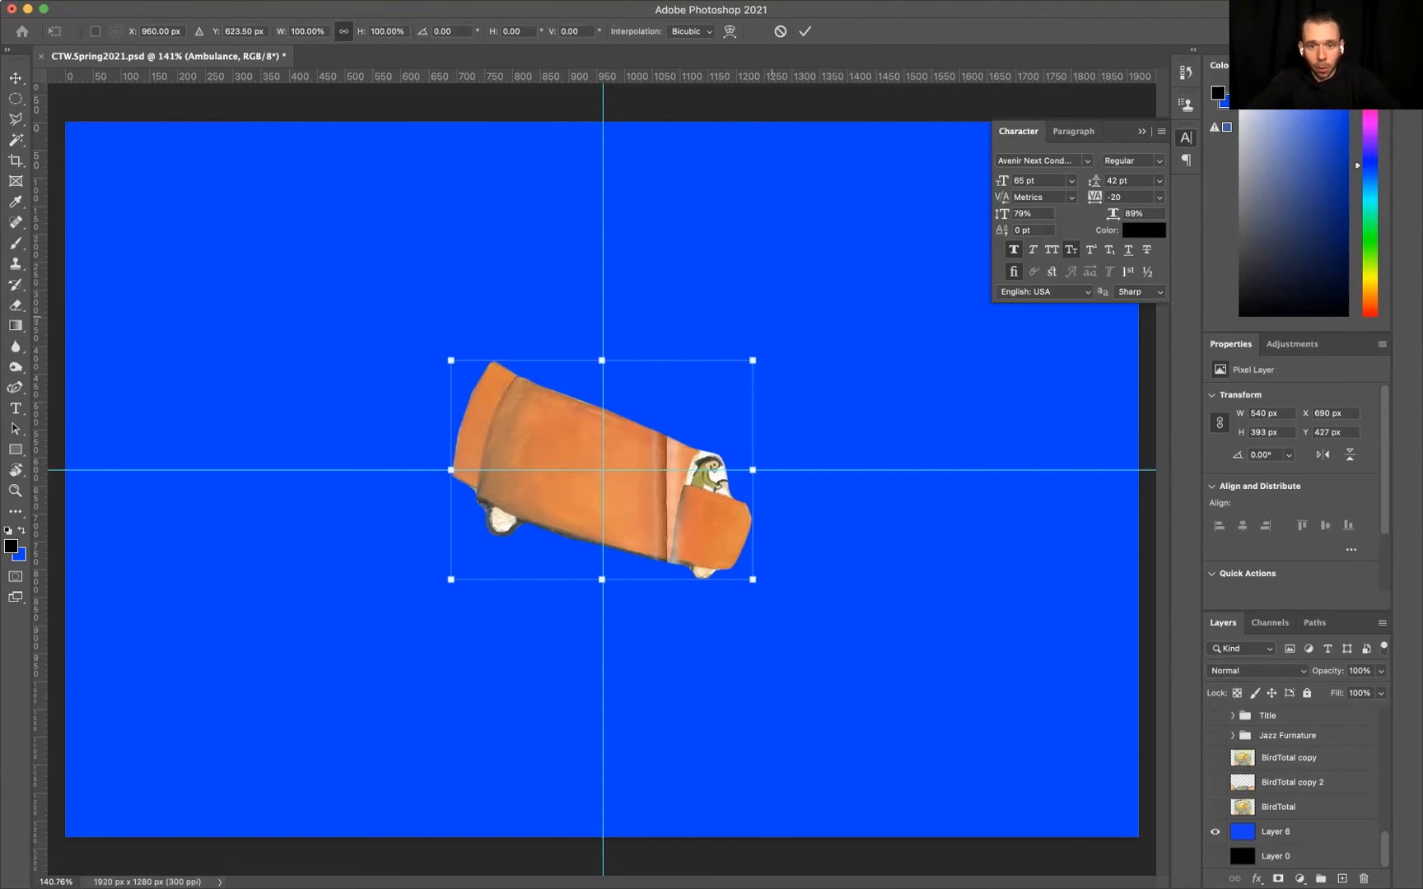
{"action": "left_click_drag", "start_coordinate": [770, 280], "coordinate": [692, 235]}
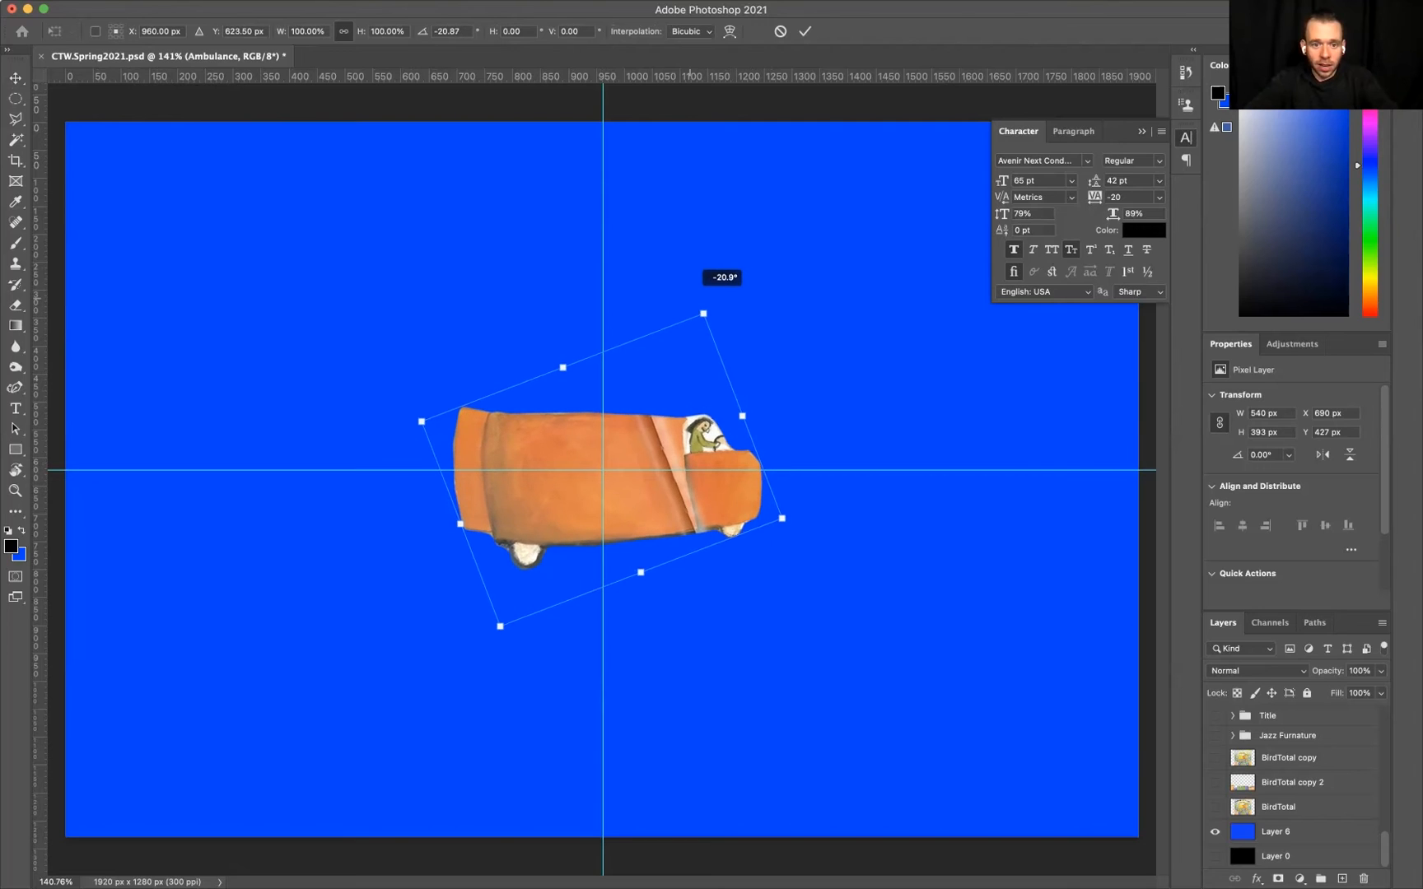
{"action": "key", "text": "Escape"}
{"action": "scroll", "coordinate": [603, 480], "scroll_direction": "up", "scroll_amount": 3}
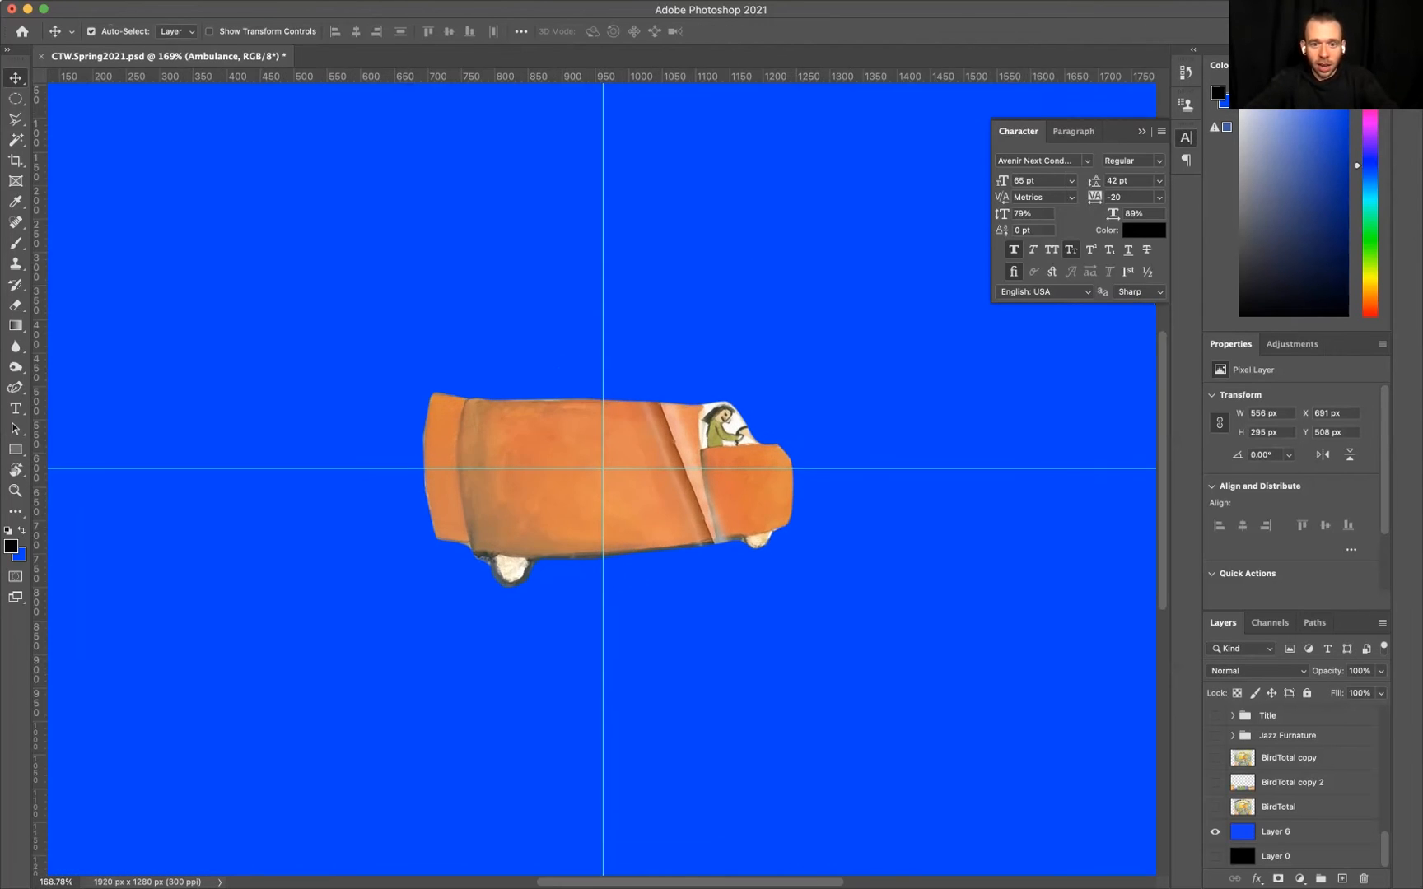
{"action": "scroll", "coordinate": [603, 480], "scroll_direction": "right", "scroll_amount": 2}
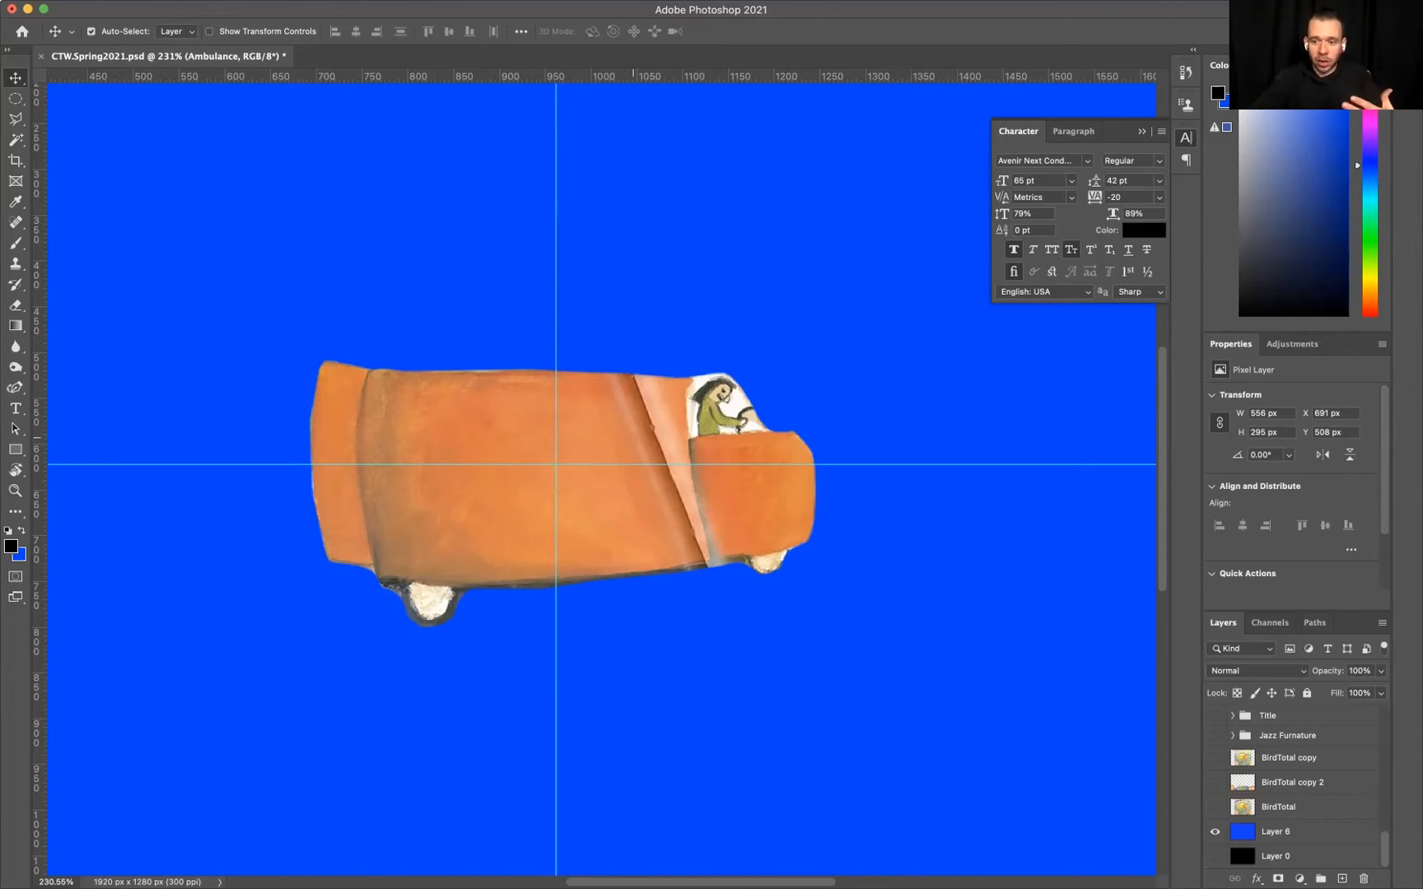
{"action": "scroll", "coordinate": [601, 479], "scroll_direction": "up", "scroll_amount": 3}
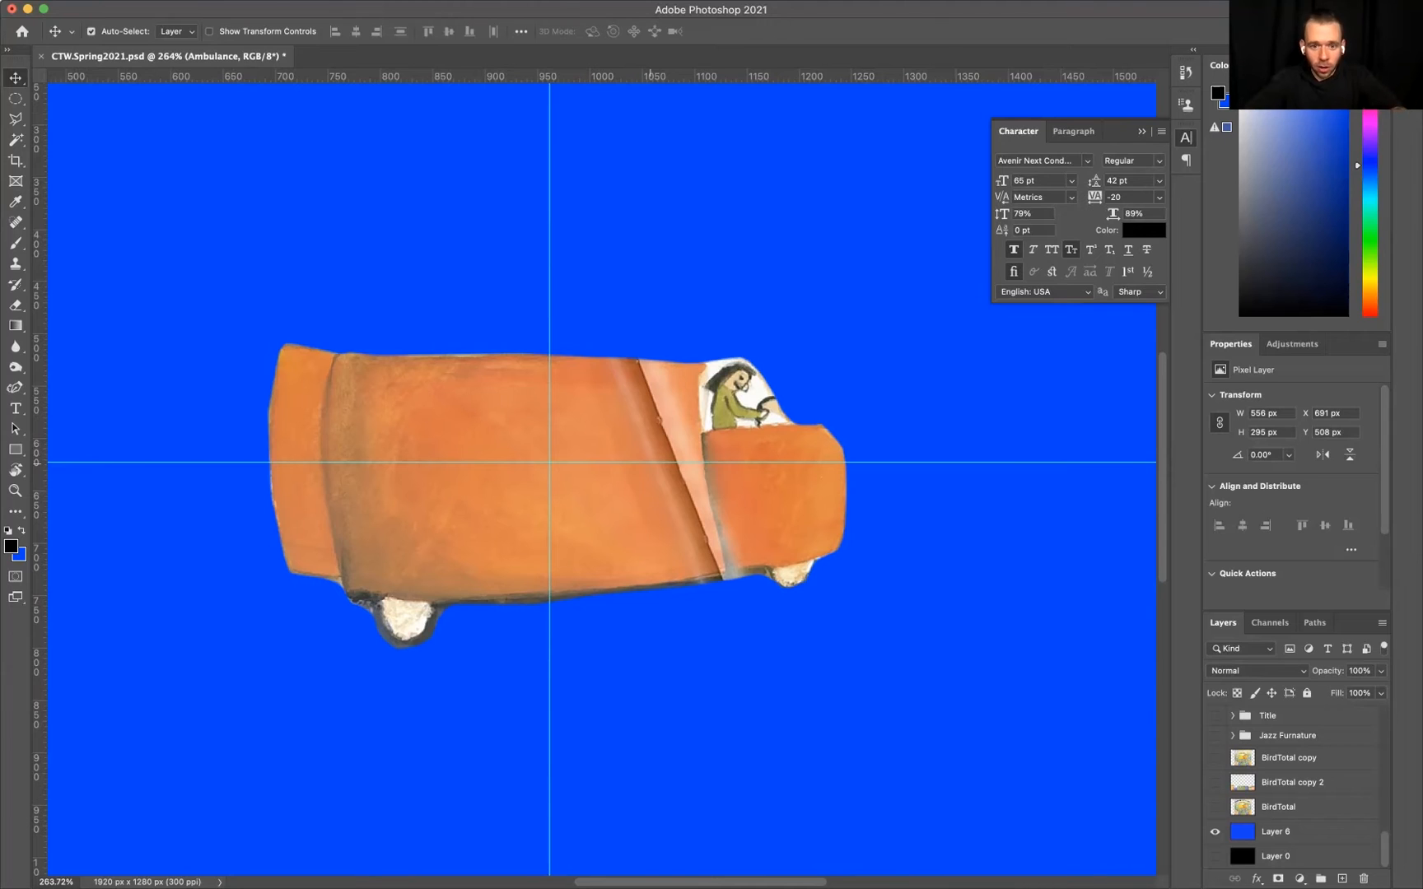
Select the vehicle cutout by picking the empty surroundings with the Magic Wand and inverting the selection
{"action": "key", "text": "w"}
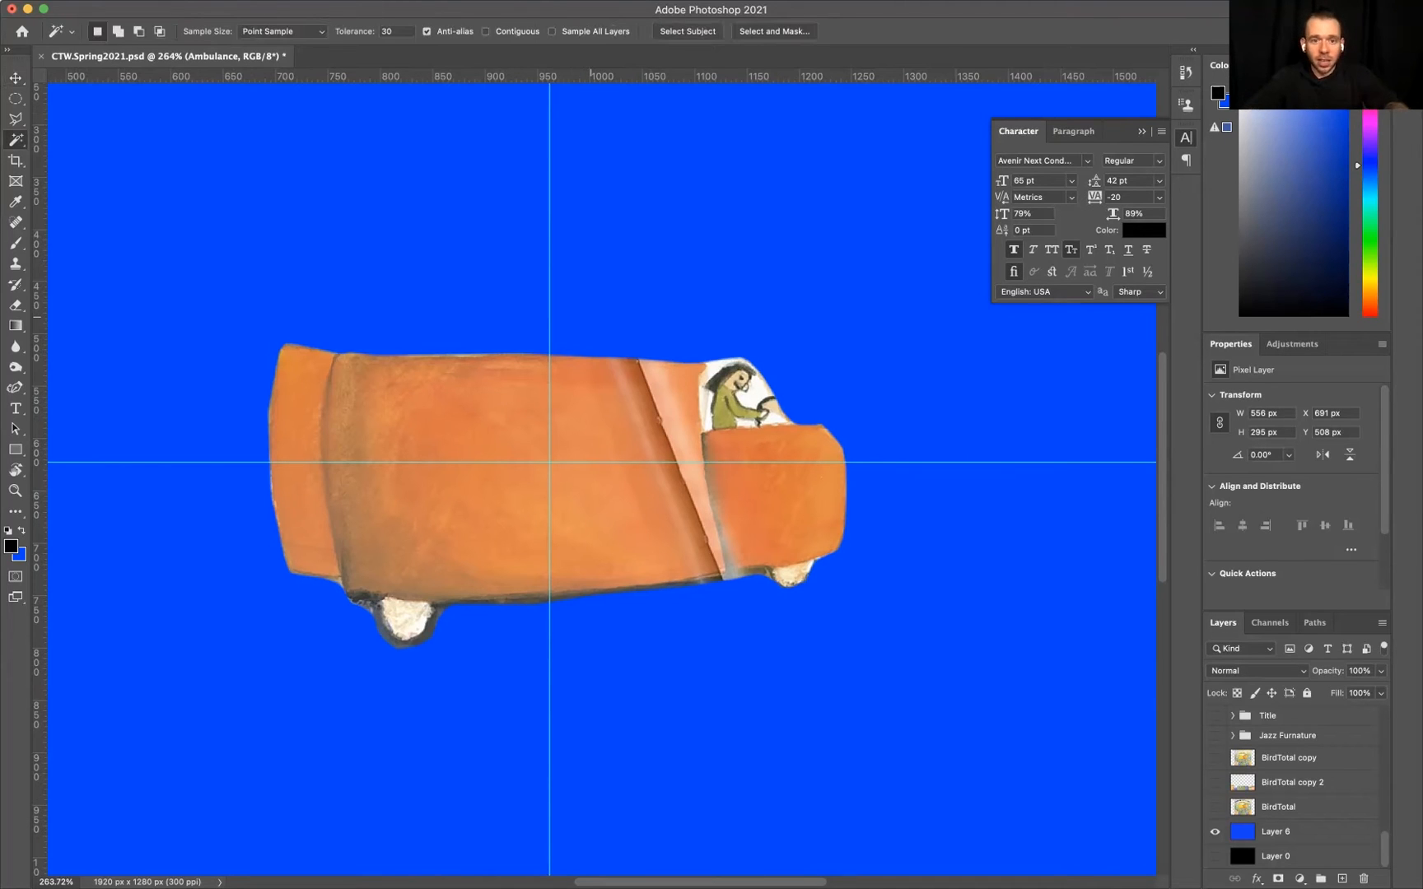
{"action": "left_click", "coordinate": [591, 311]}
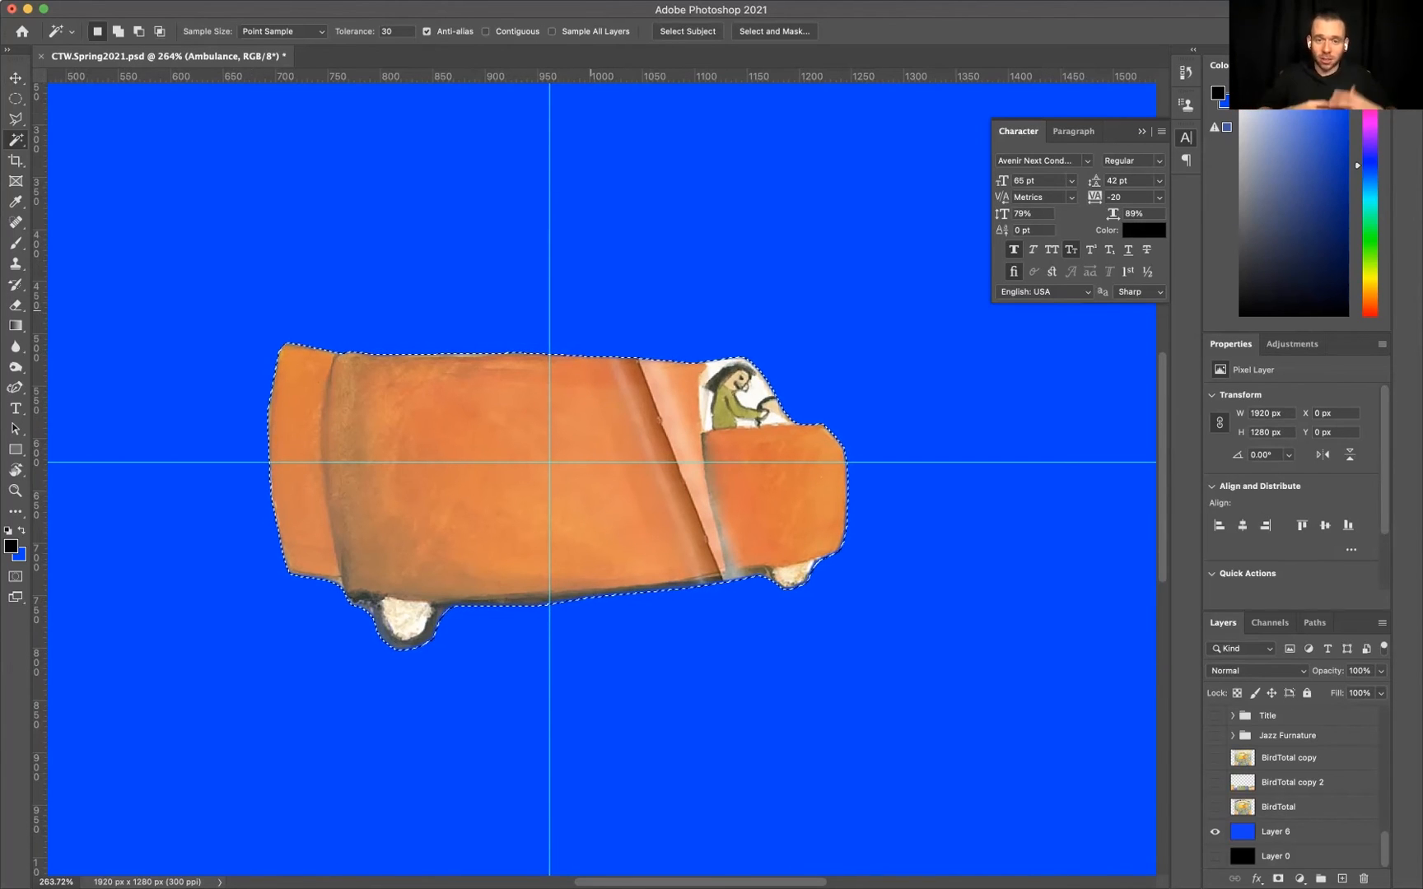
{"action": "key", "text": "shift"}
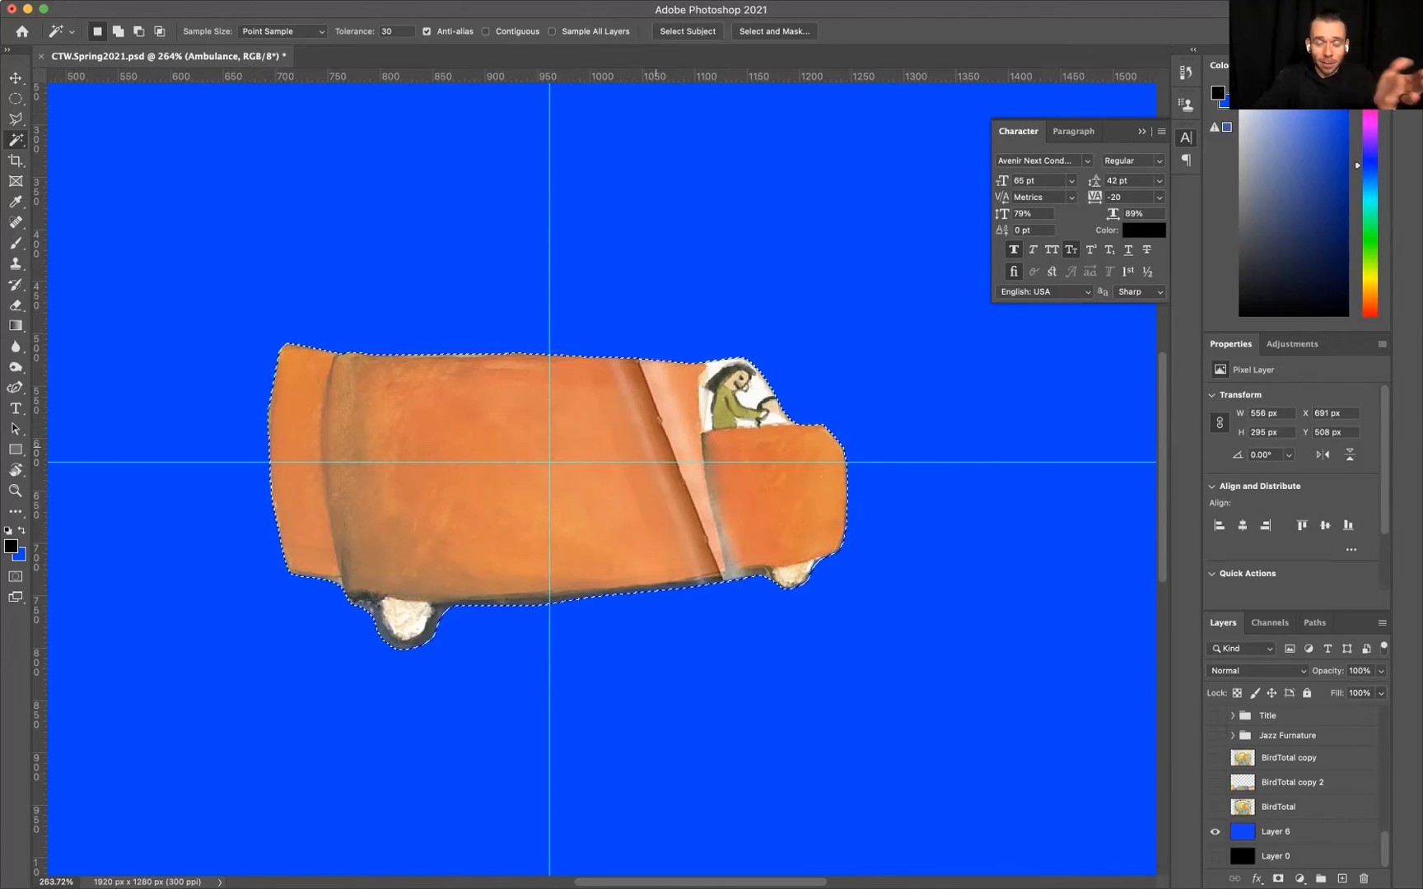
{"action": "scroll", "coordinate": [611, 479], "scroll_direction": "up", "scroll_amount": 3}
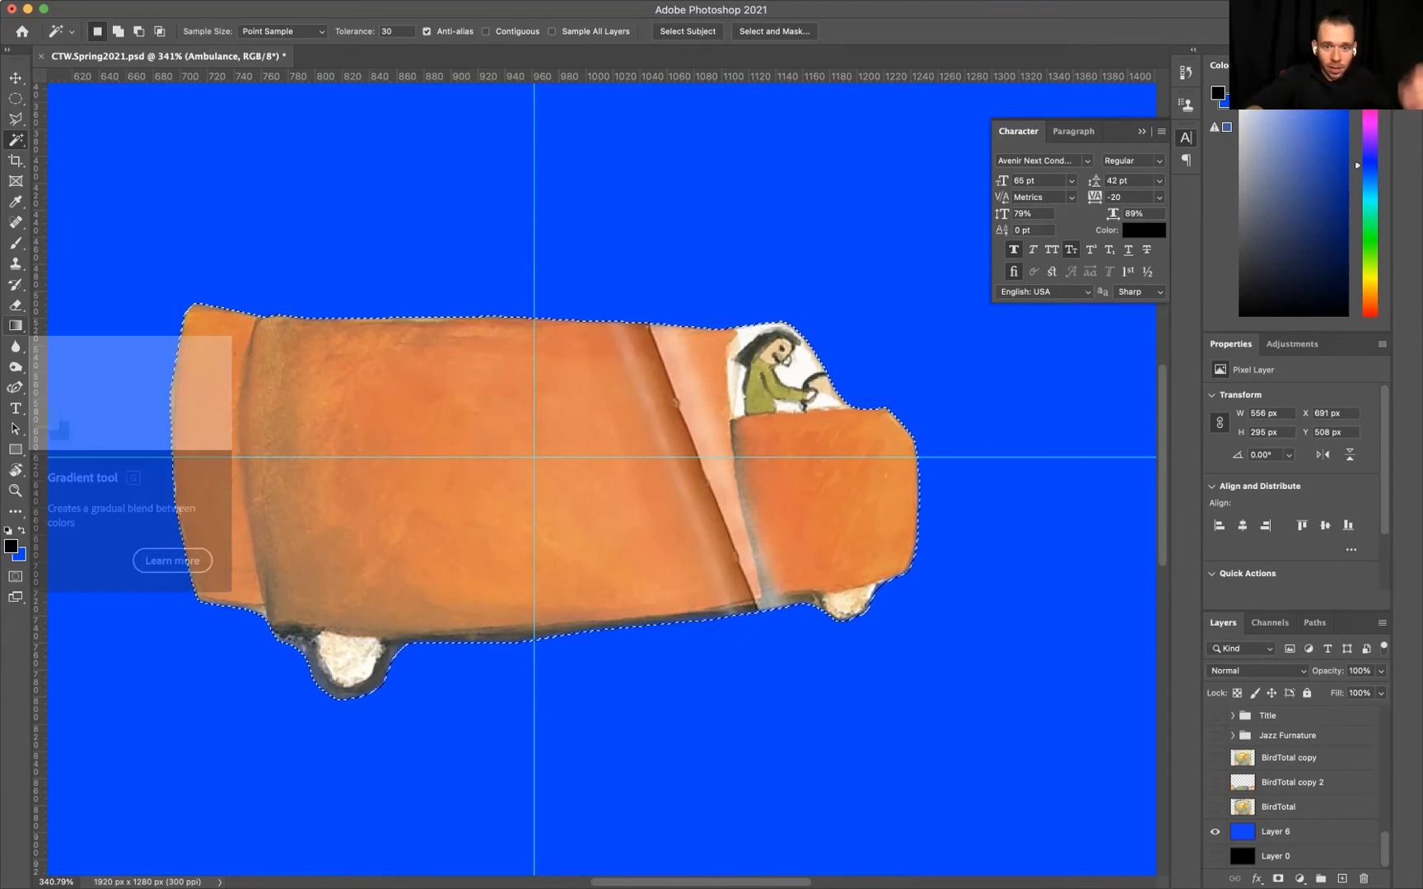
Set the Clone Stamp brush size to 70 px
{"action": "left_click", "coordinate": [15, 263]}
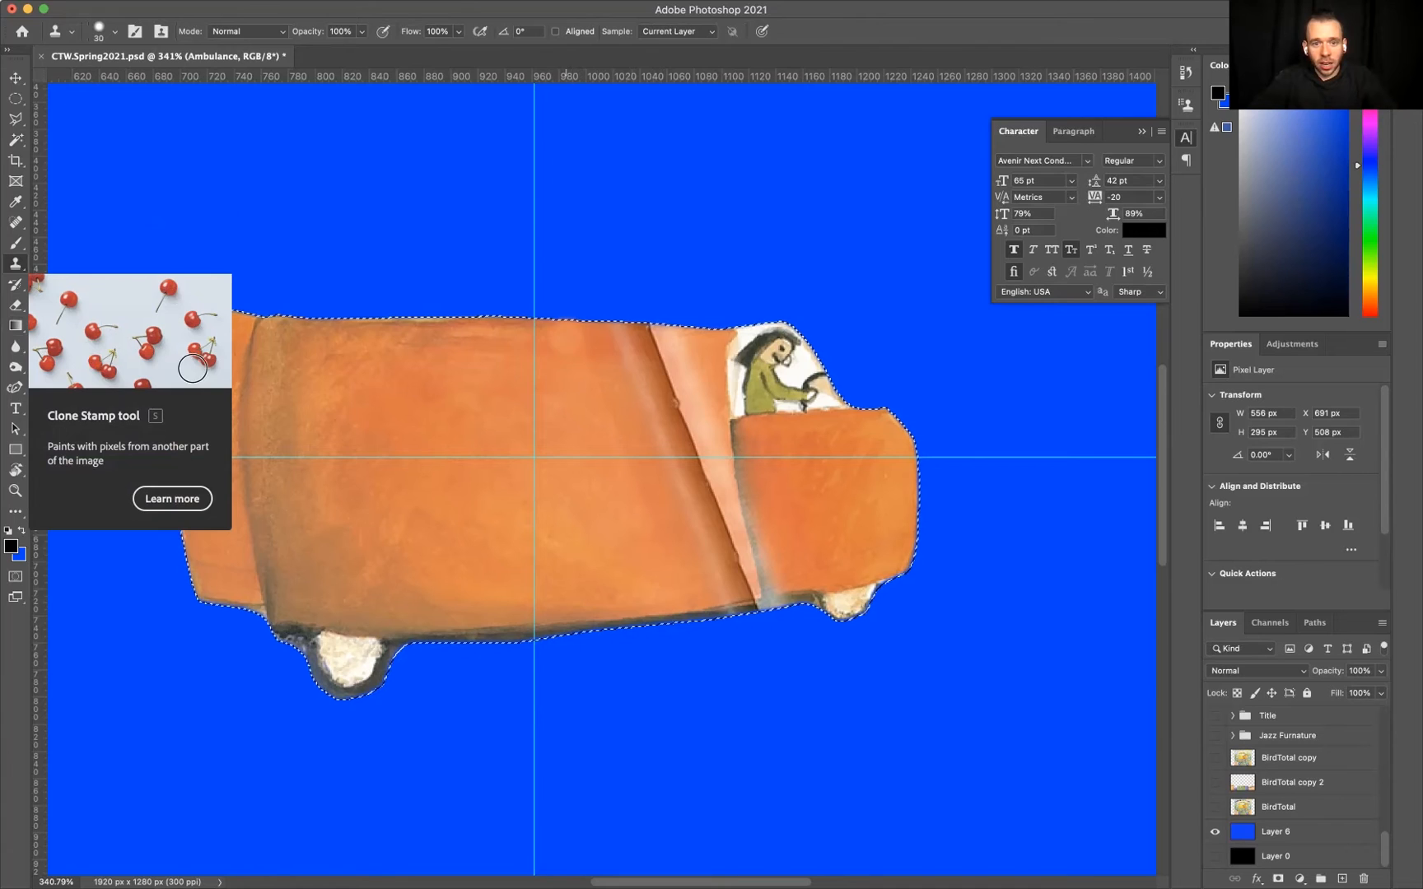
{"action": "left_click", "coordinate": [115, 31]}
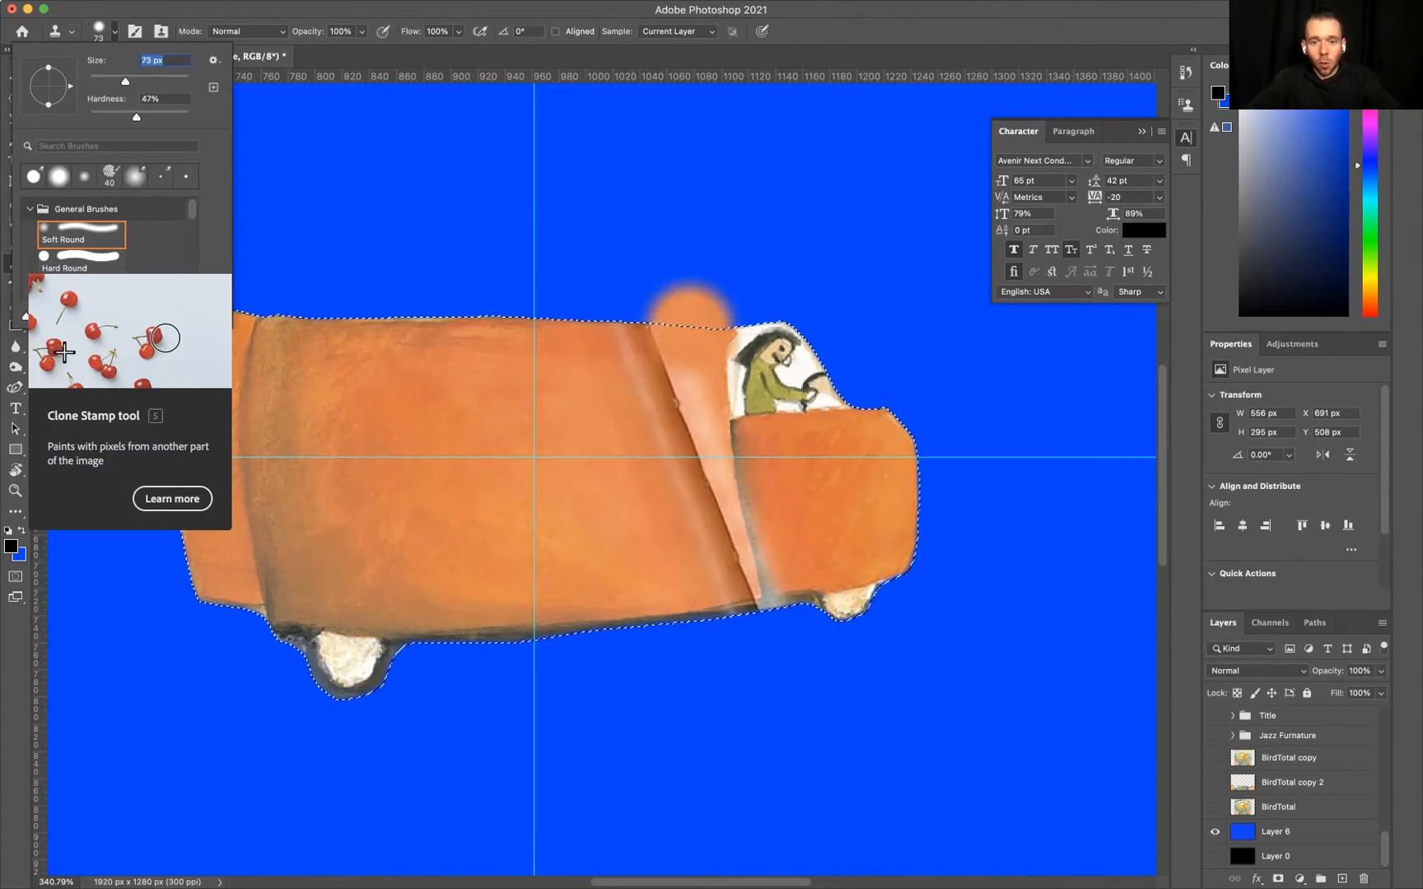
{"action": "key", "text": "BackSpace"}
{"action": "type", "text": "1"}
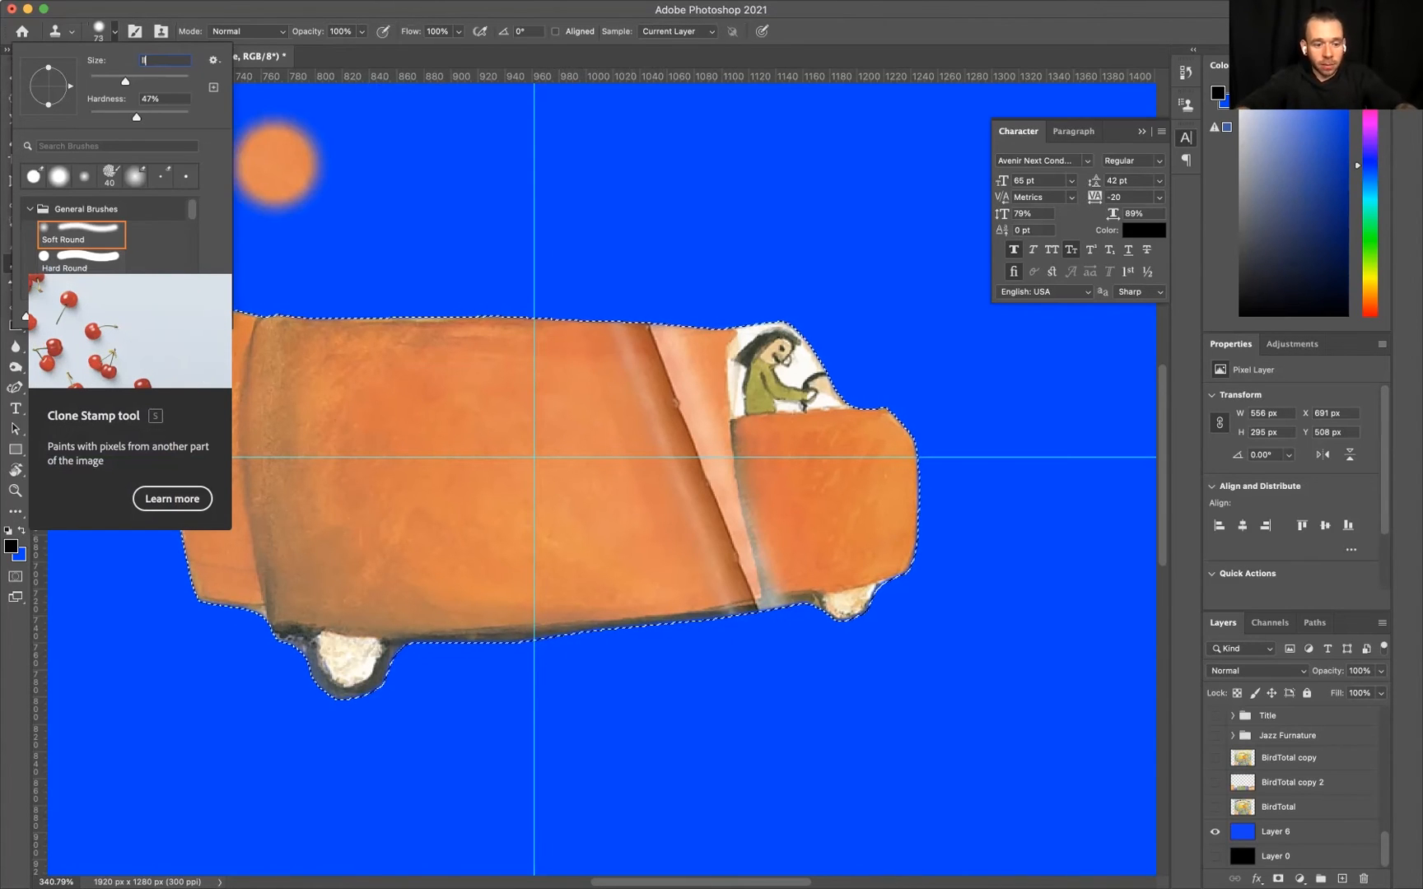
{"action": "key", "text": "Return"}
{"action": "key", "text": "Return"}
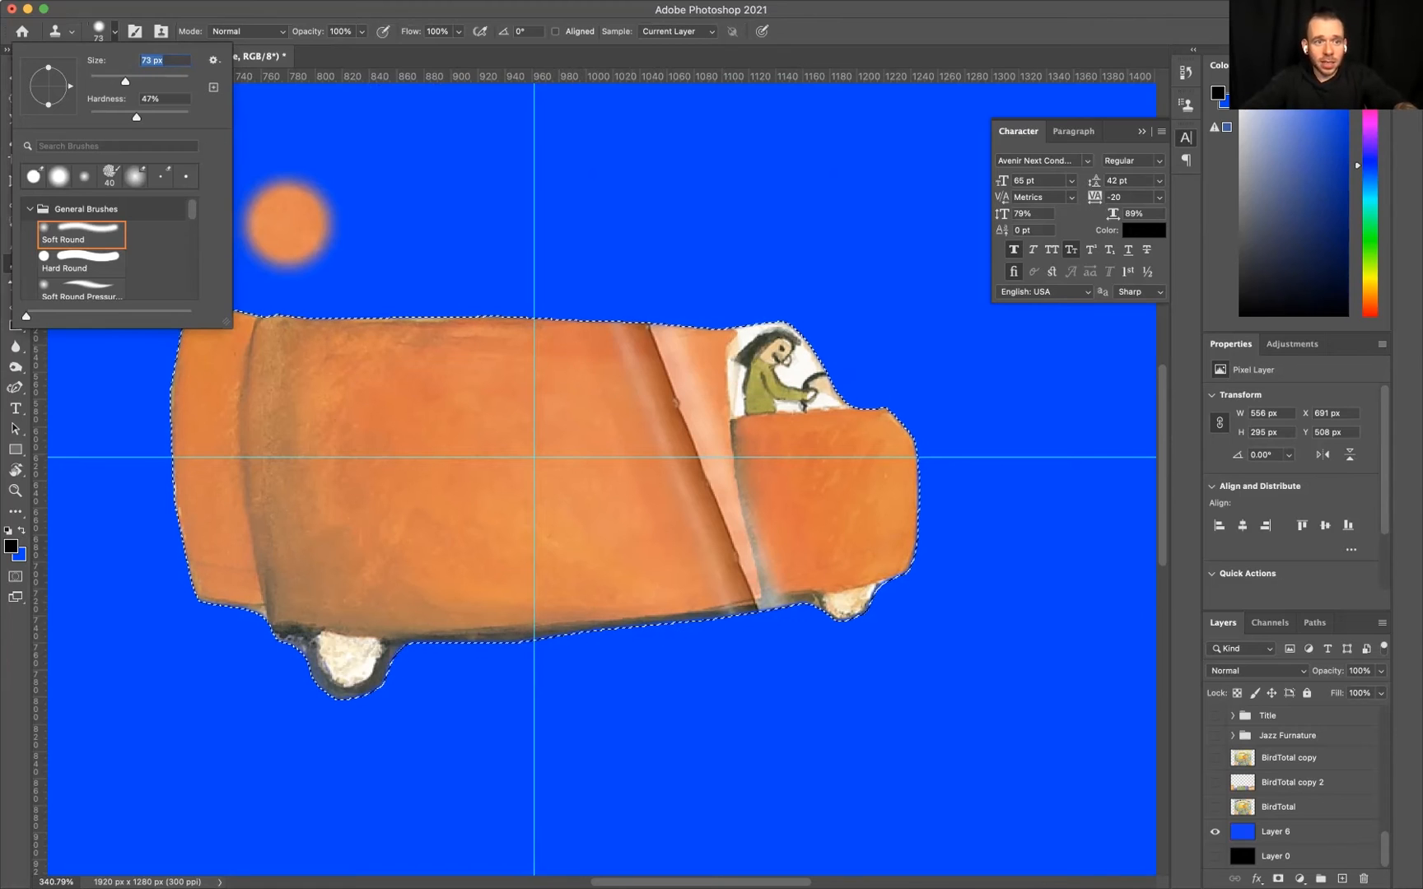
{"action": "type", "text": "30"}
{"action": "key", "text": "Return"}
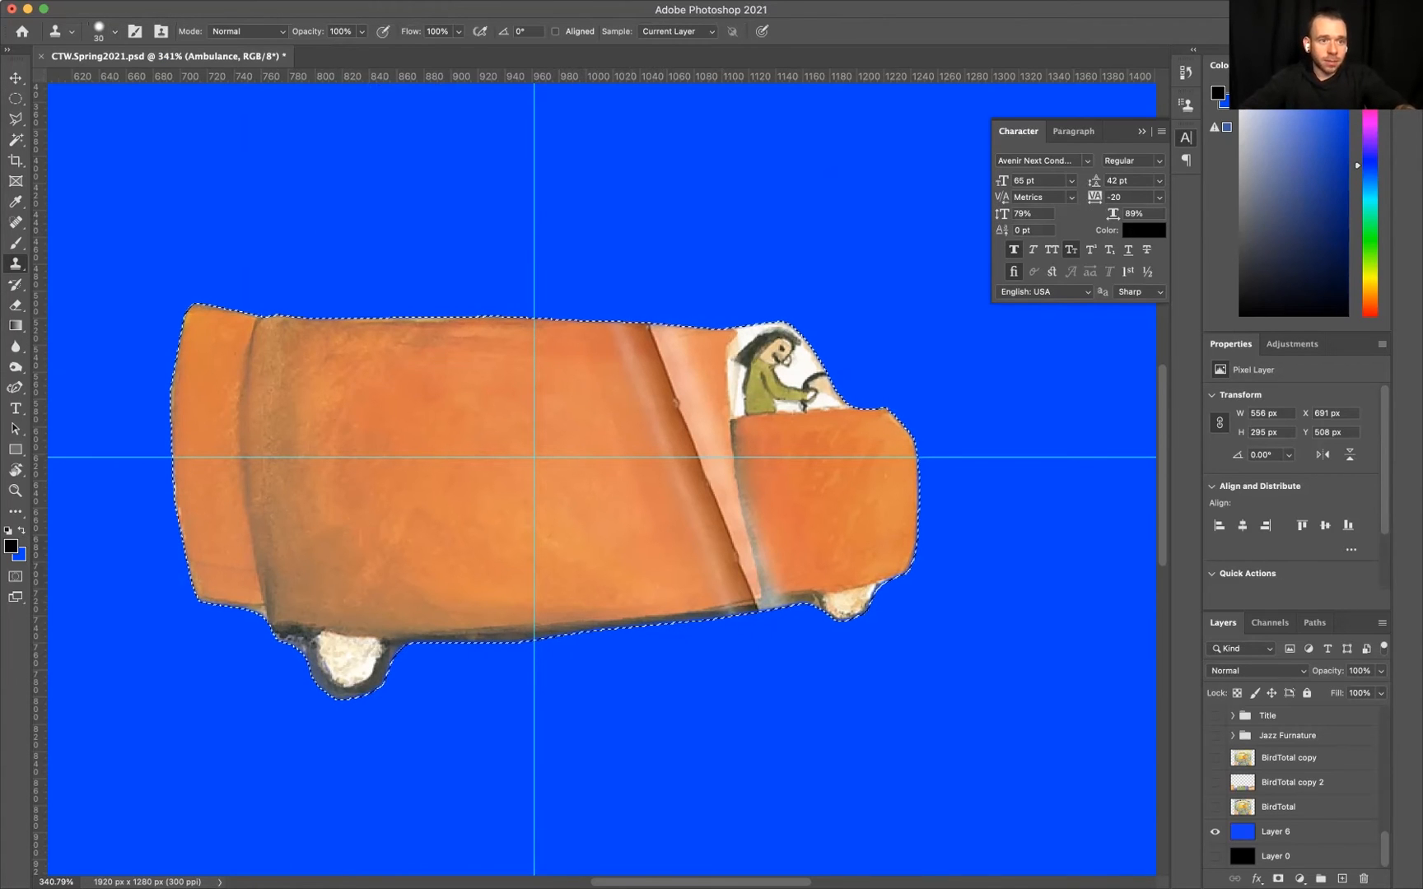
{"action": "left_click", "coordinate": [114, 31]}
{"action": "type", "text": "70"}
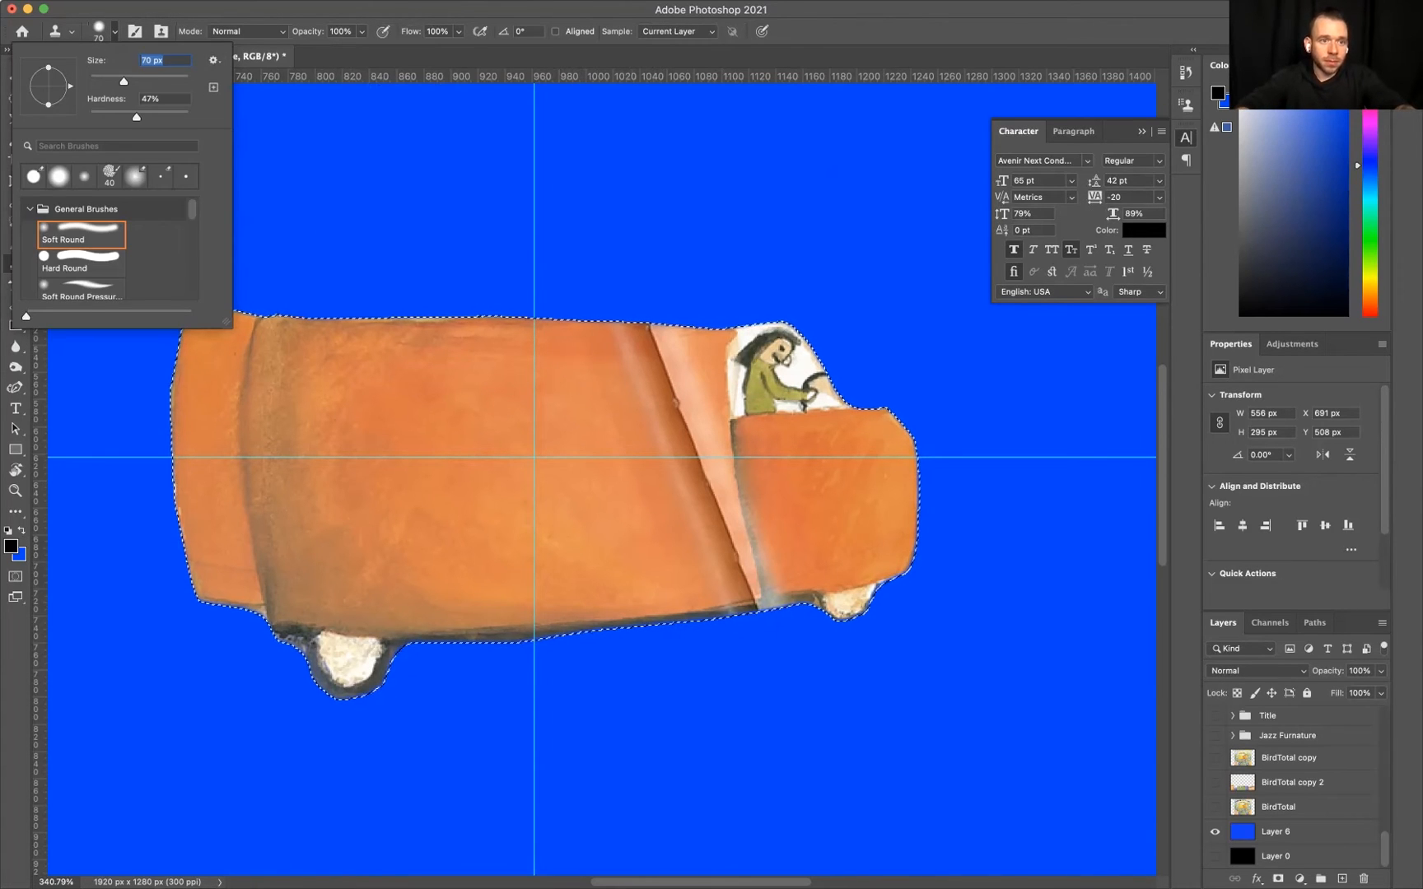
{"action": "key", "text": "Return"}
Subtract the driver's white window from the vehicle selection with the Polygonal Lasso
{"action": "key", "text": "l"}
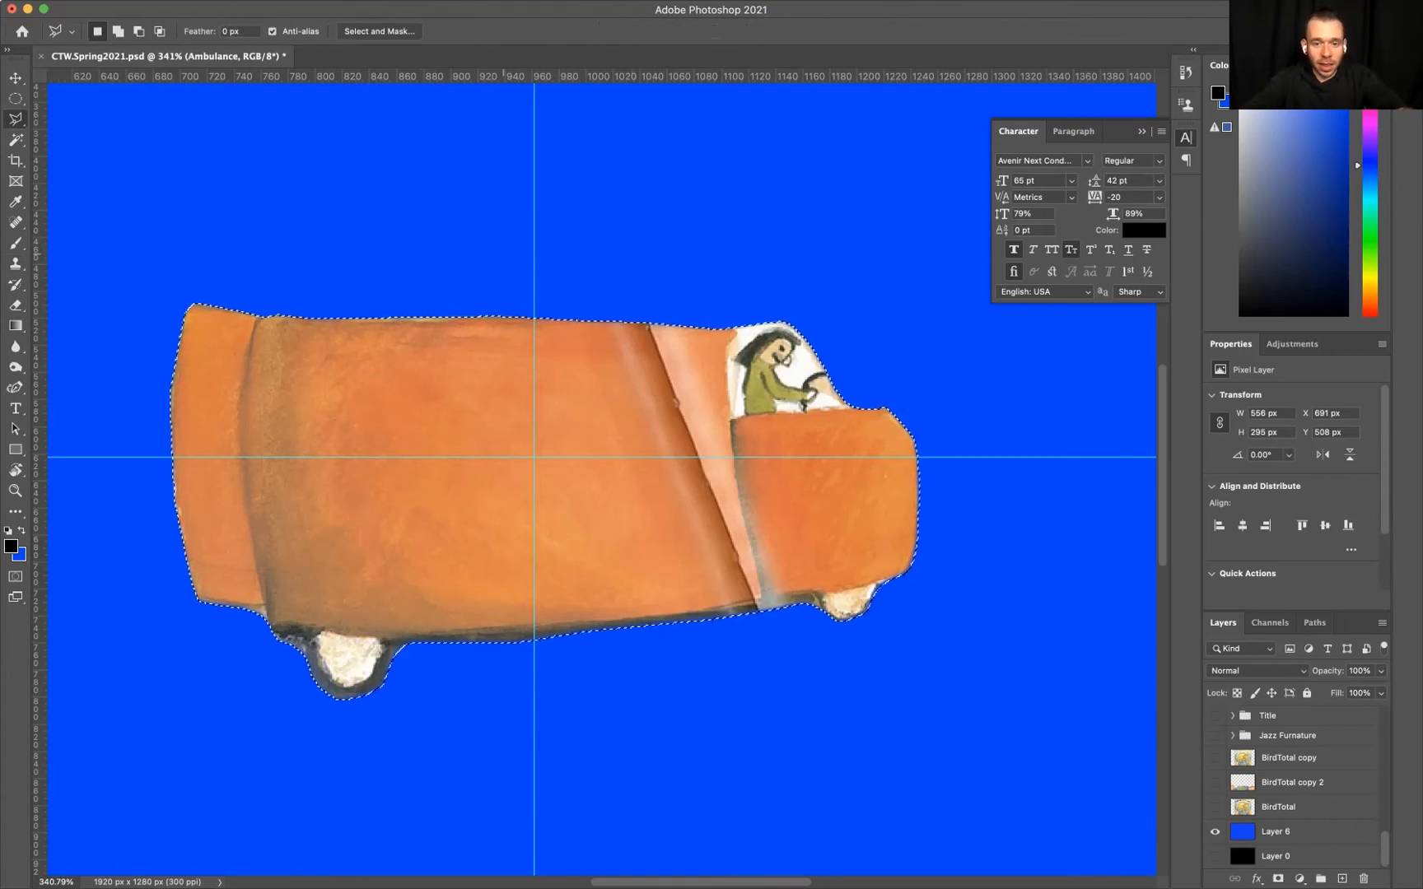
{"action": "key", "text": "alt"}
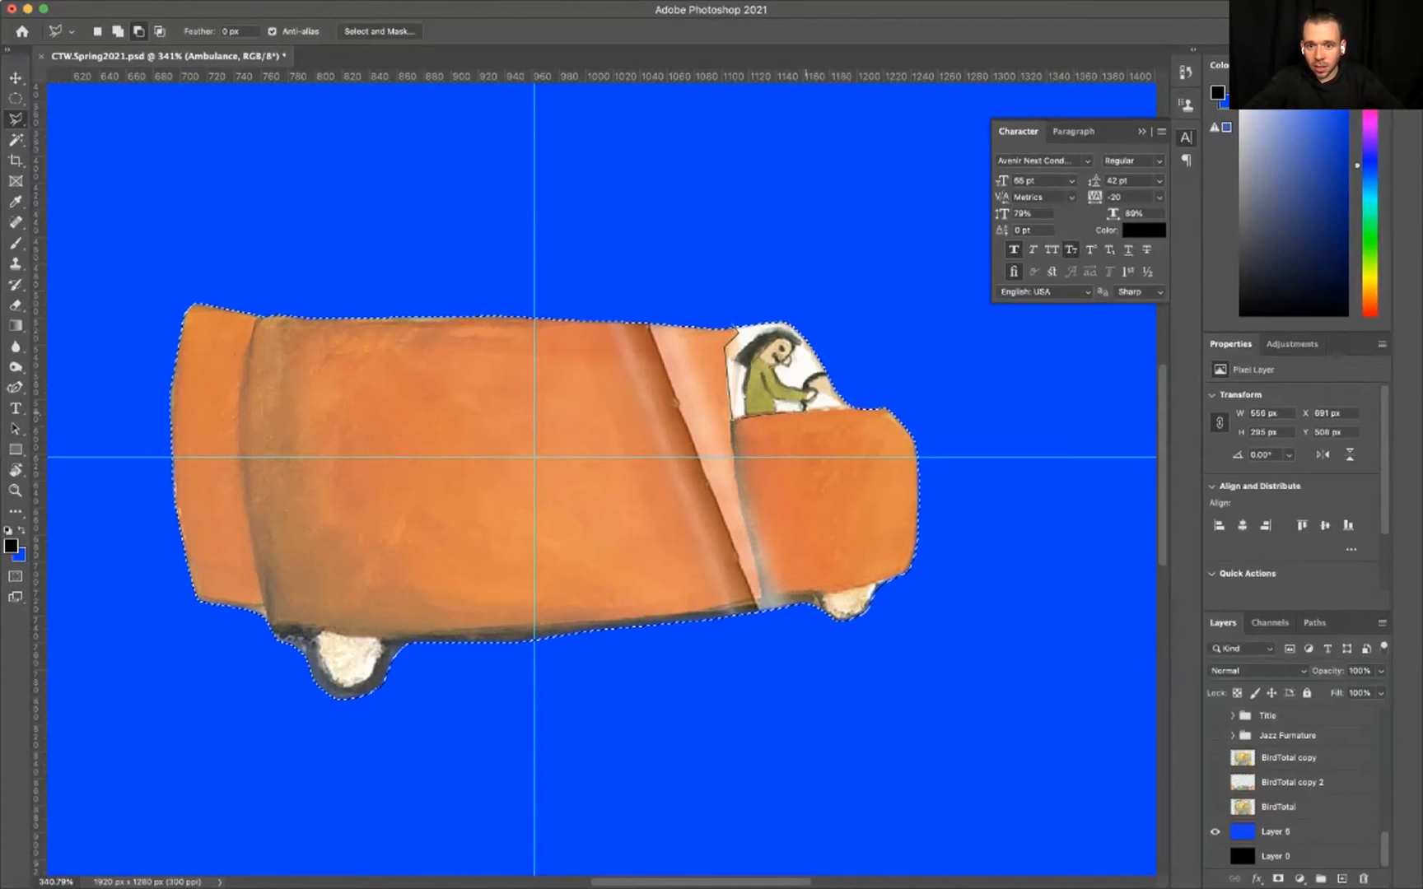
{"action": "left_click", "coordinate": [853, 408]}
{"action": "left_click", "coordinate": [871, 402]}
{"action": "left_click", "coordinate": [825, 268]}
{"action": "left_click", "coordinate": [735, 326]}
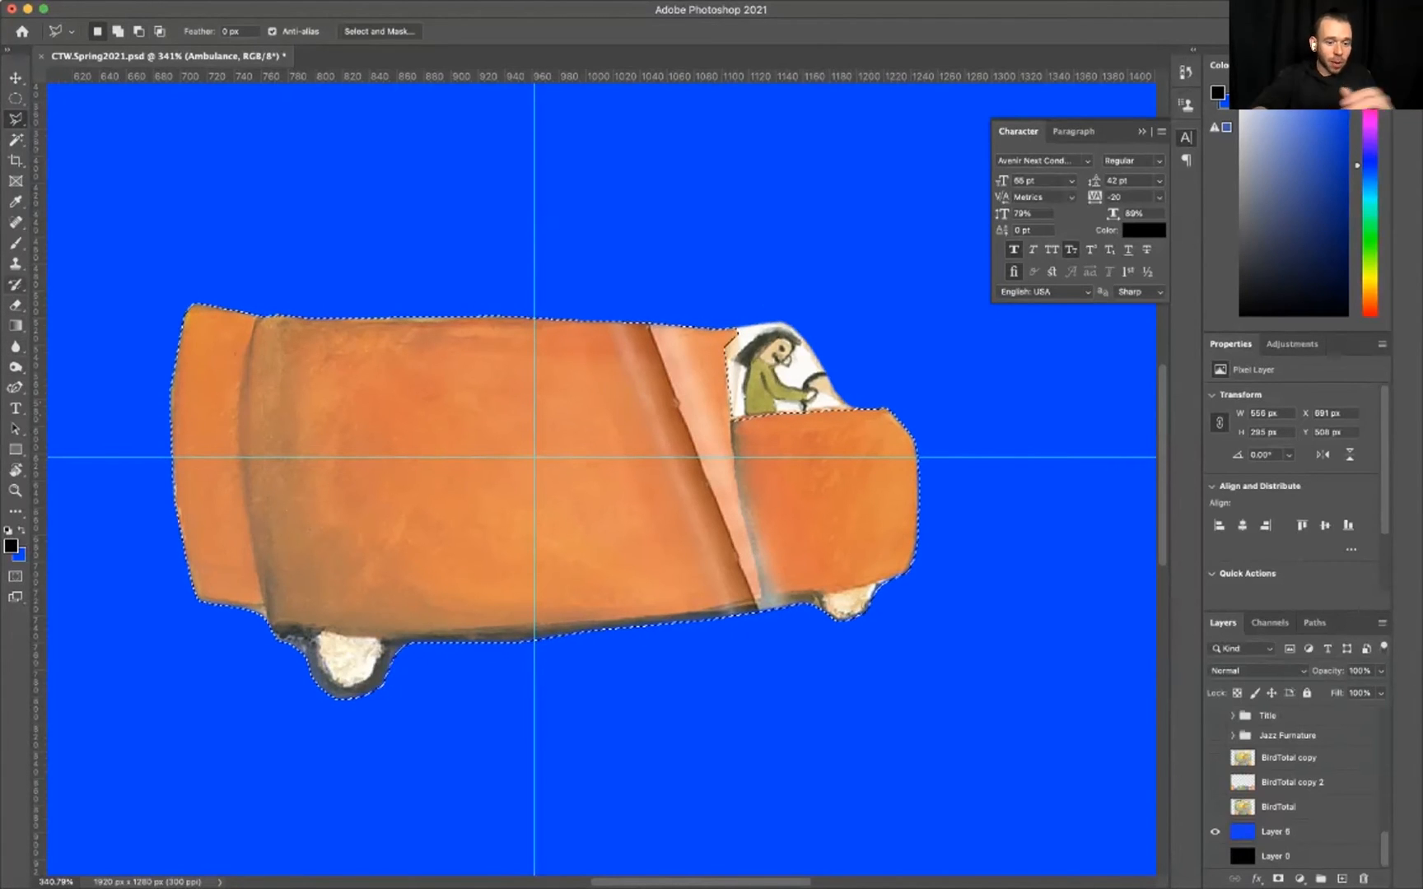
Clone clean orange body texture over the dark fold shadow beside the pale diagonal stripe, down to the lower edge
{"action": "left_click", "coordinate": [15, 264]}
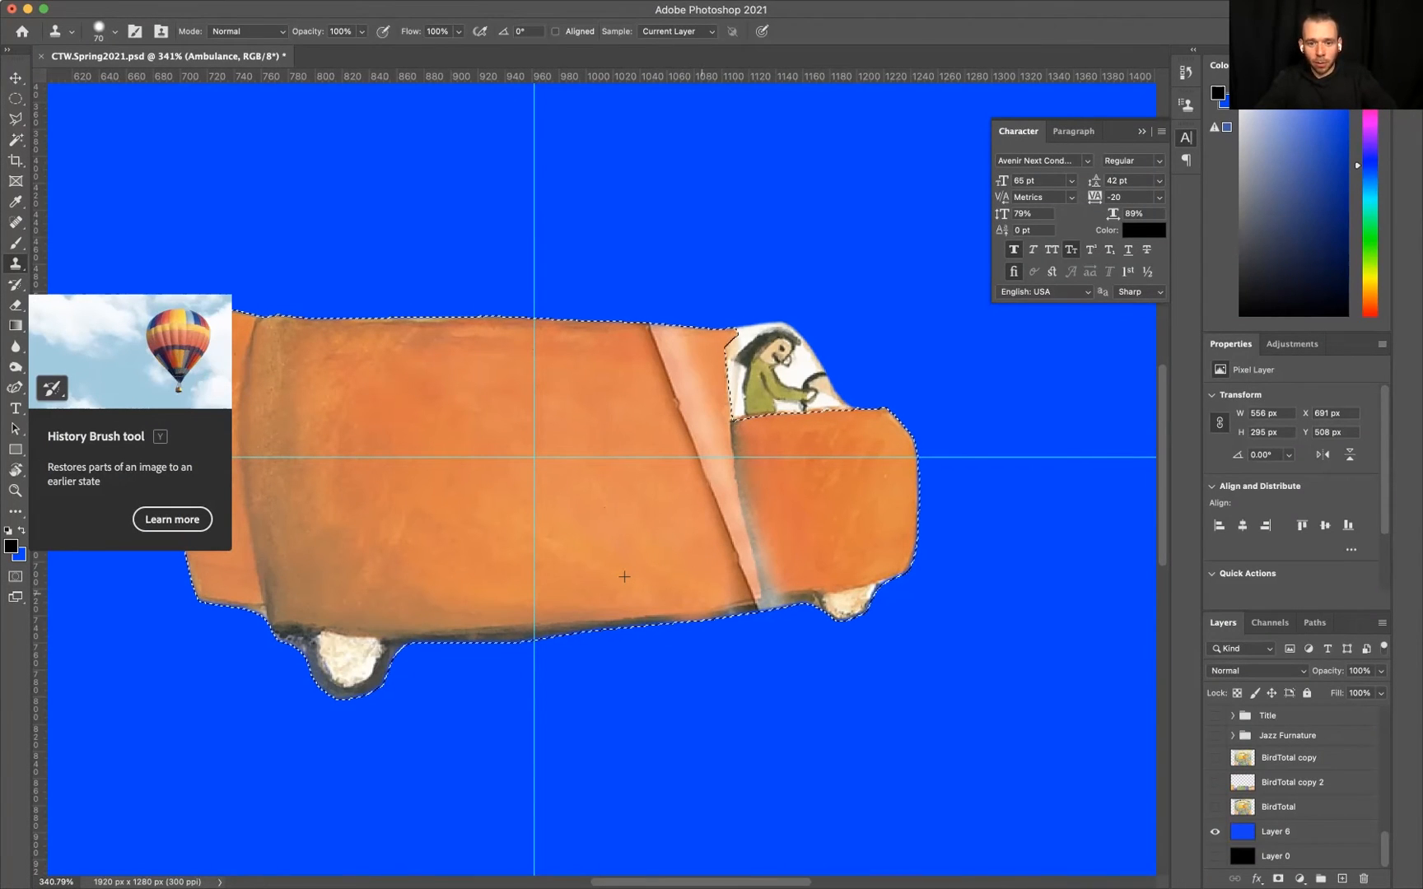
{"action": "mouse_move", "coordinate": [703, 585]}
{"action": "left_mouse_down"}
{"action": "mouse_move", "coordinate": [709, 571]}
{"action": "mouse_move", "coordinate": [705, 587]}
{"action": "left_mouse_up"}
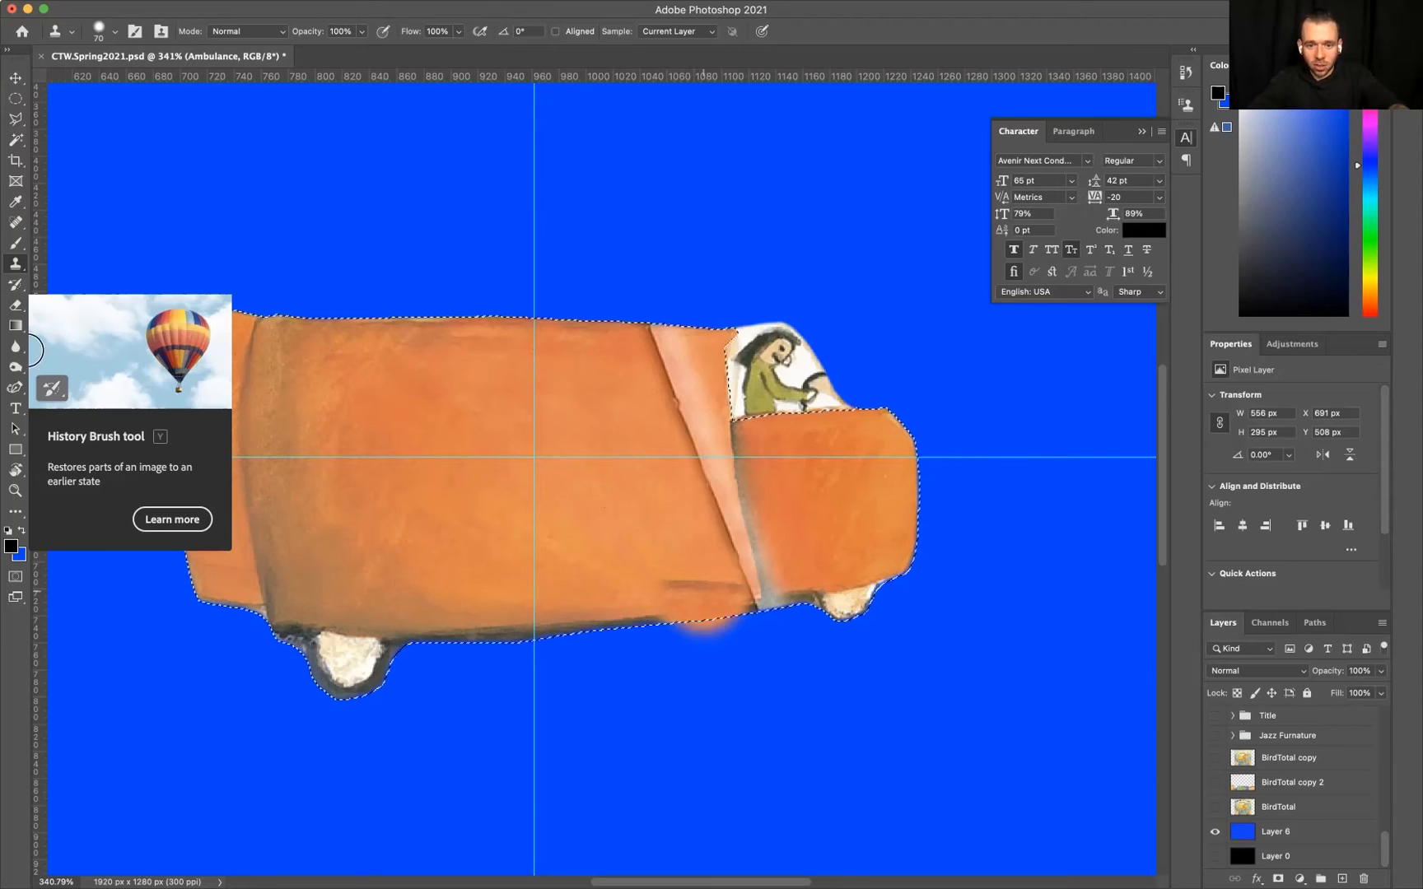
Exclude the thin grey line behind the cab from the selection and clone body orange over the pale diagonal stripe
{"action": "key", "text": "l"}
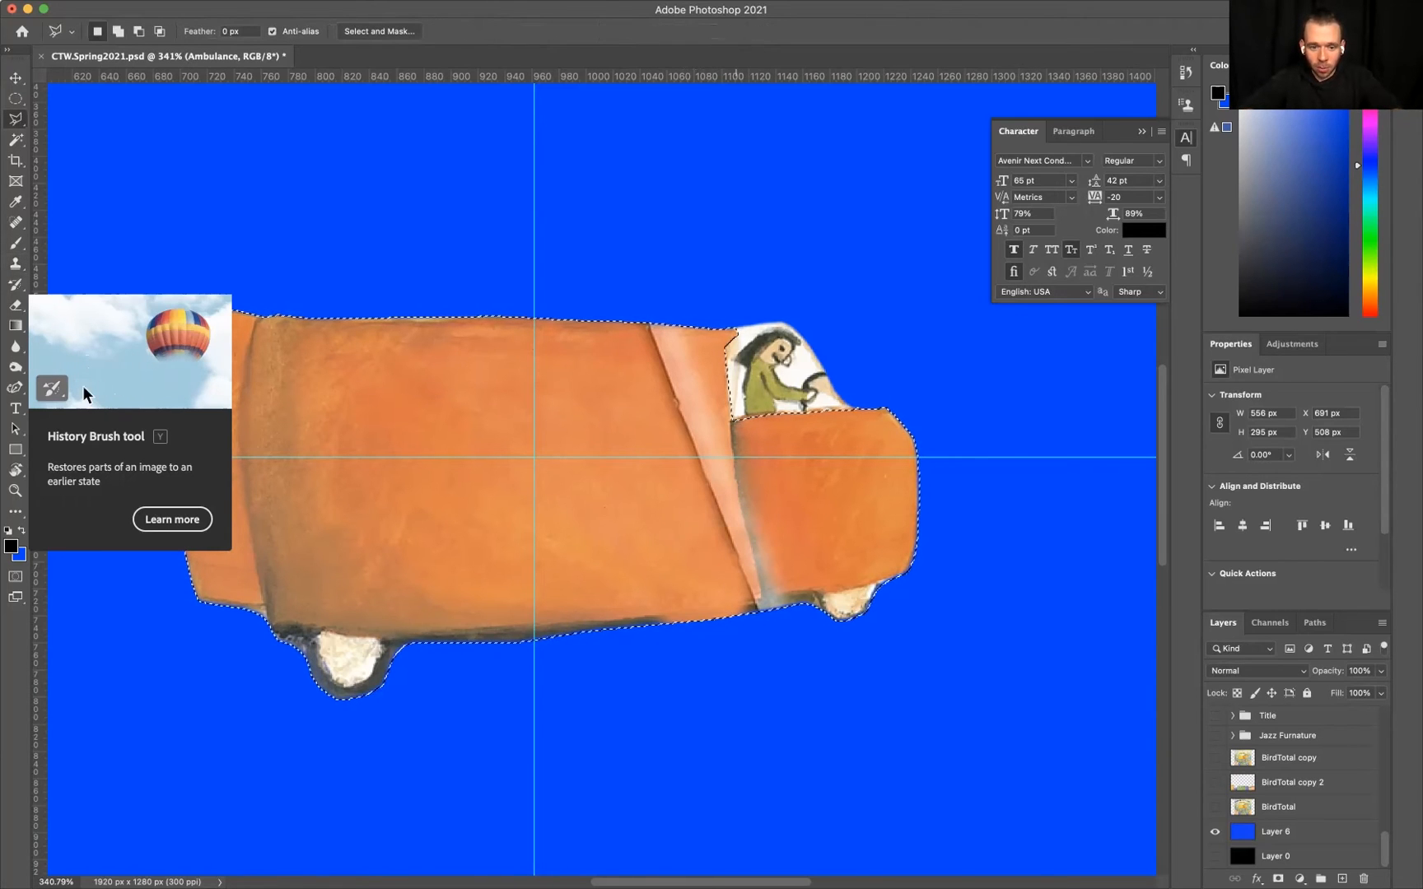
{"action": "key", "text": "alt"}
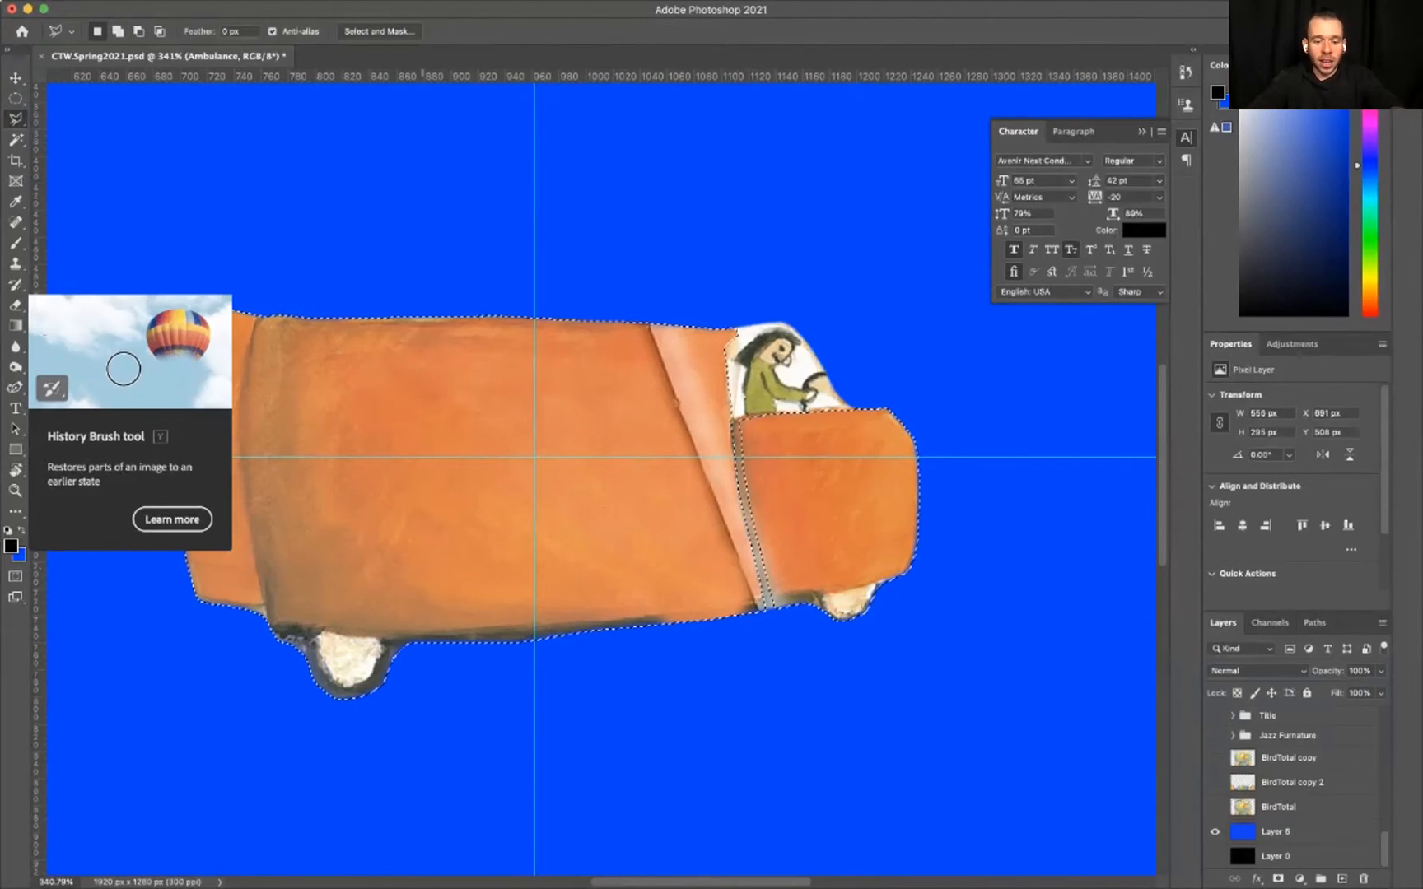
{"action": "key", "text": "s"}
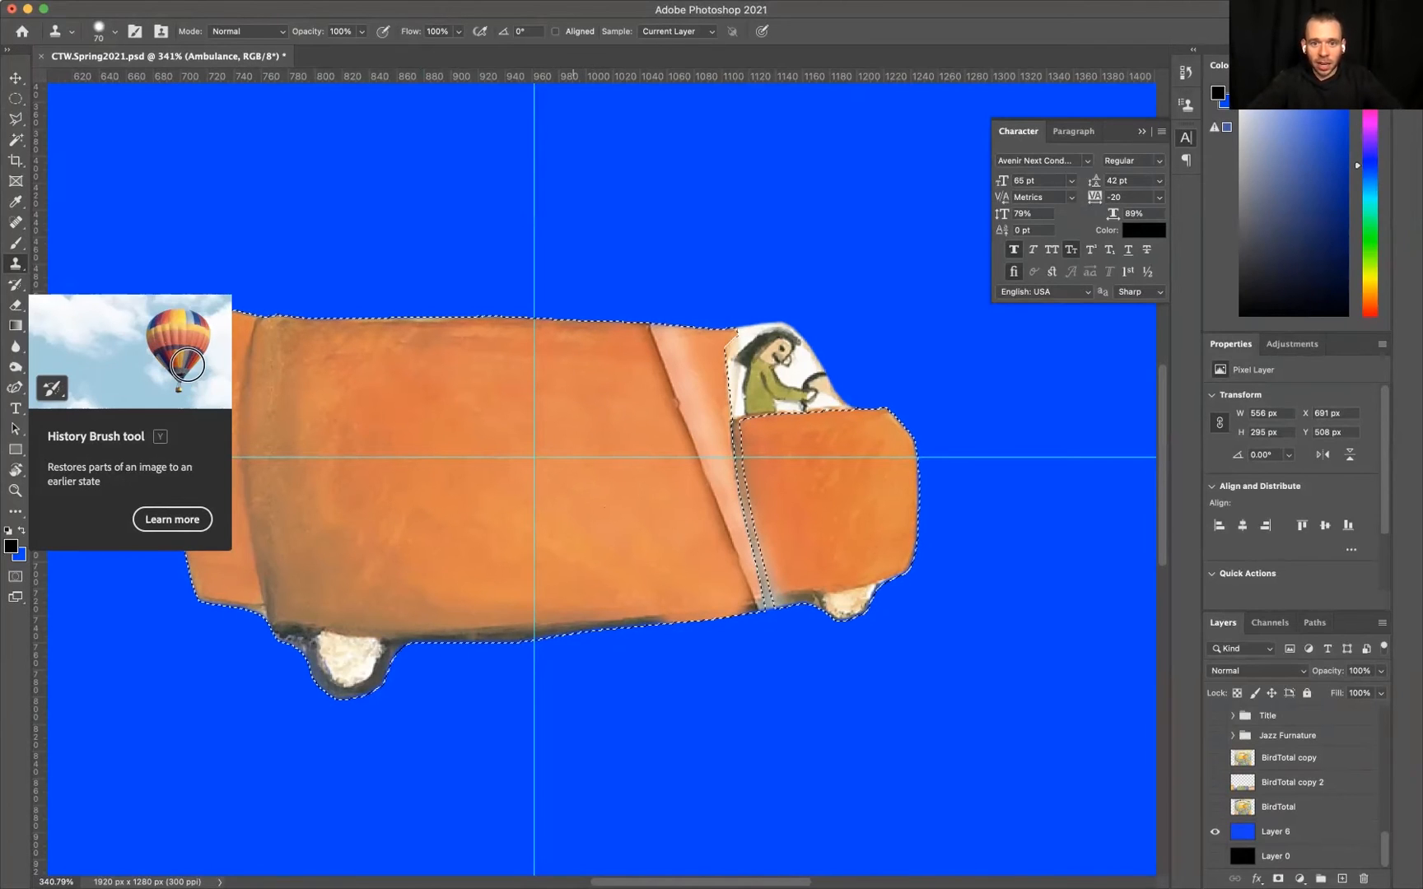
{"action": "left_click", "coordinate": [593, 325], "text": "alt"}
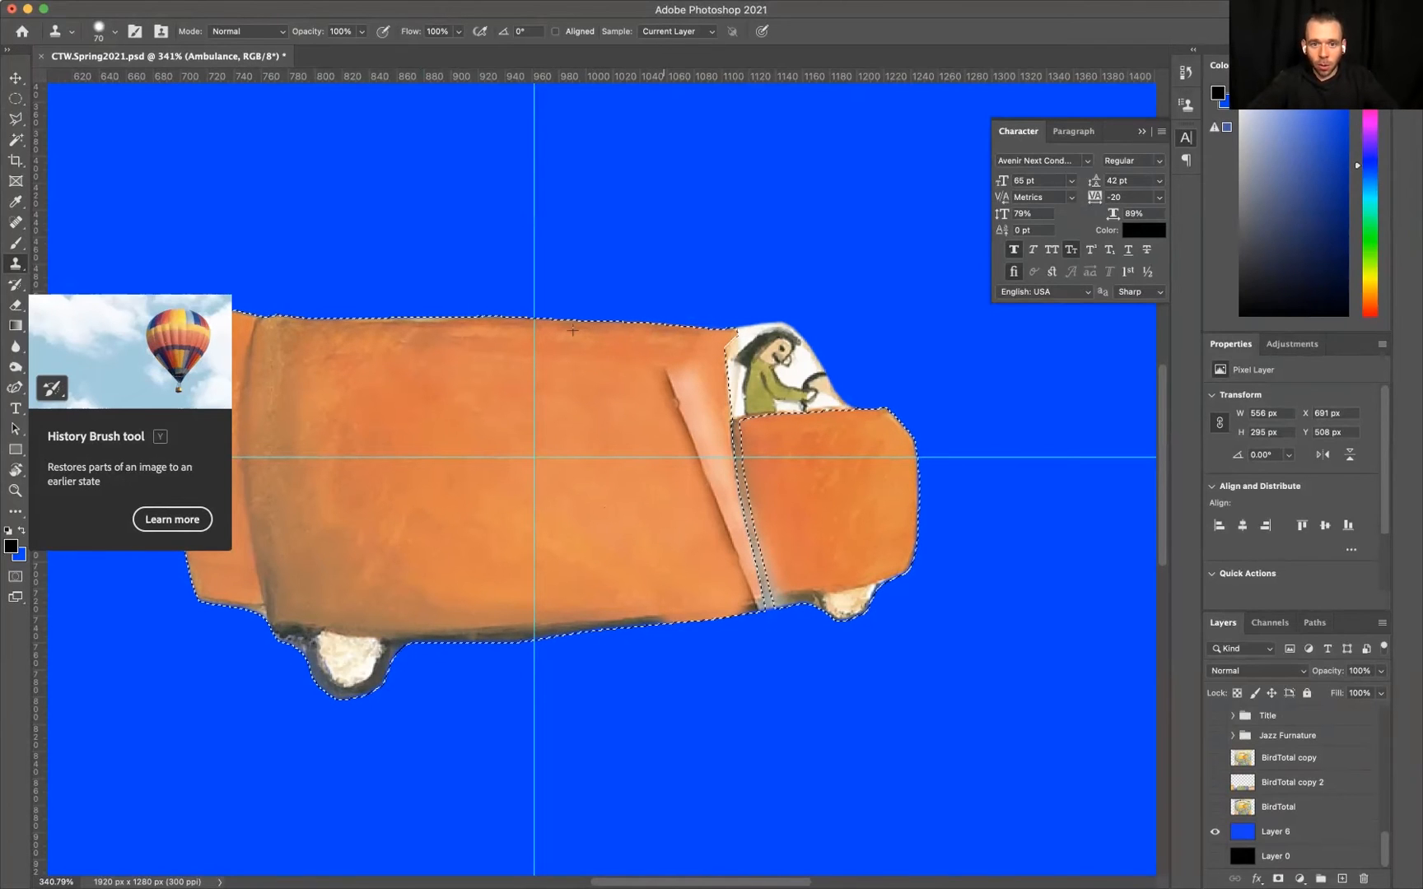
{"action": "left_click_drag", "start_coordinate": [593, 372], "coordinate": [631, 479]}
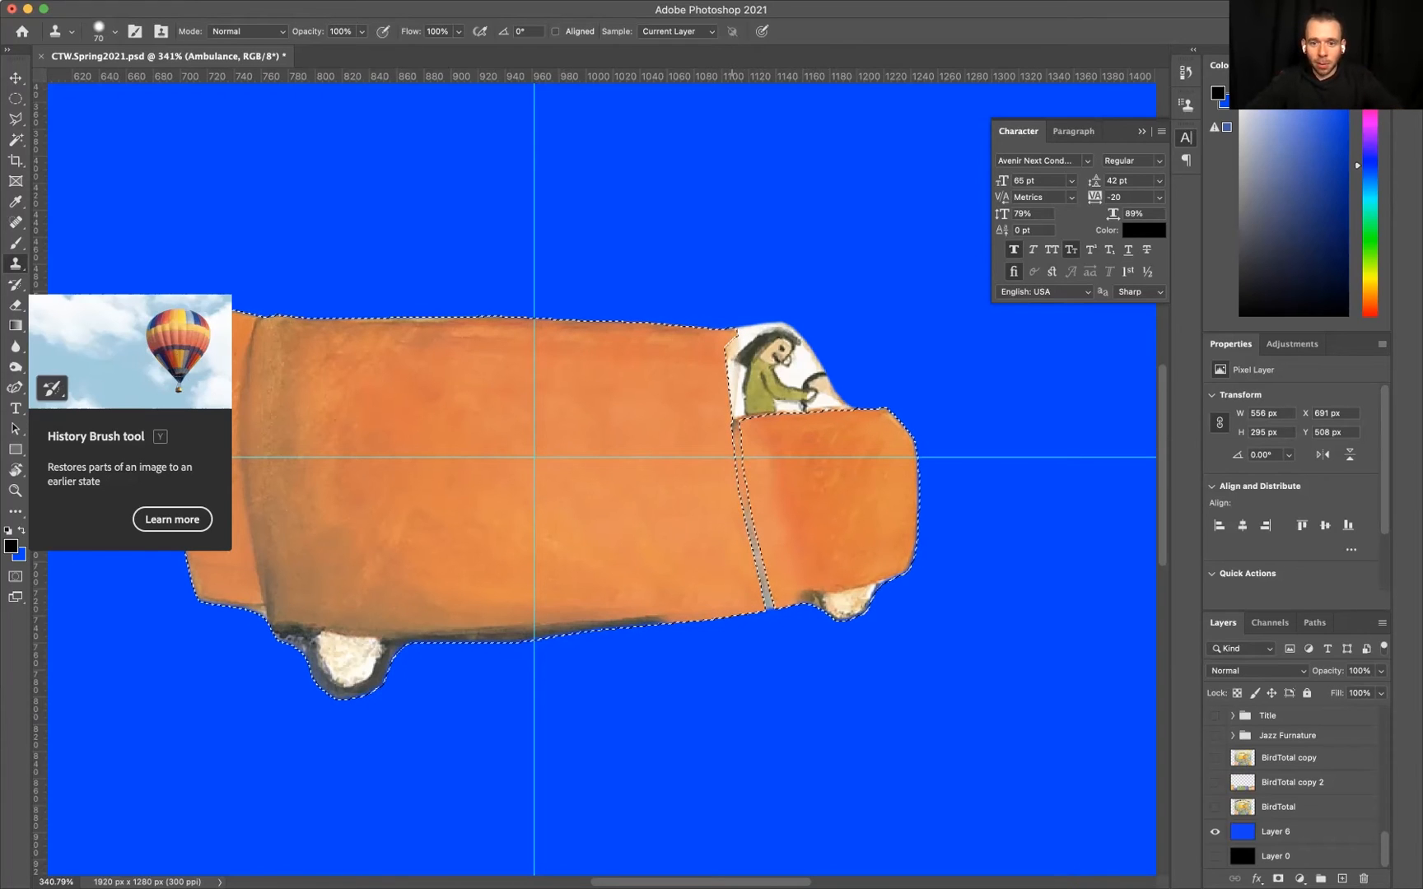
Blend the retouched orange on the cab with the Clone Stamp at 30% opacity, and check the vehicle with the selection temporarily removed
{"action": "key", "text": "3"}
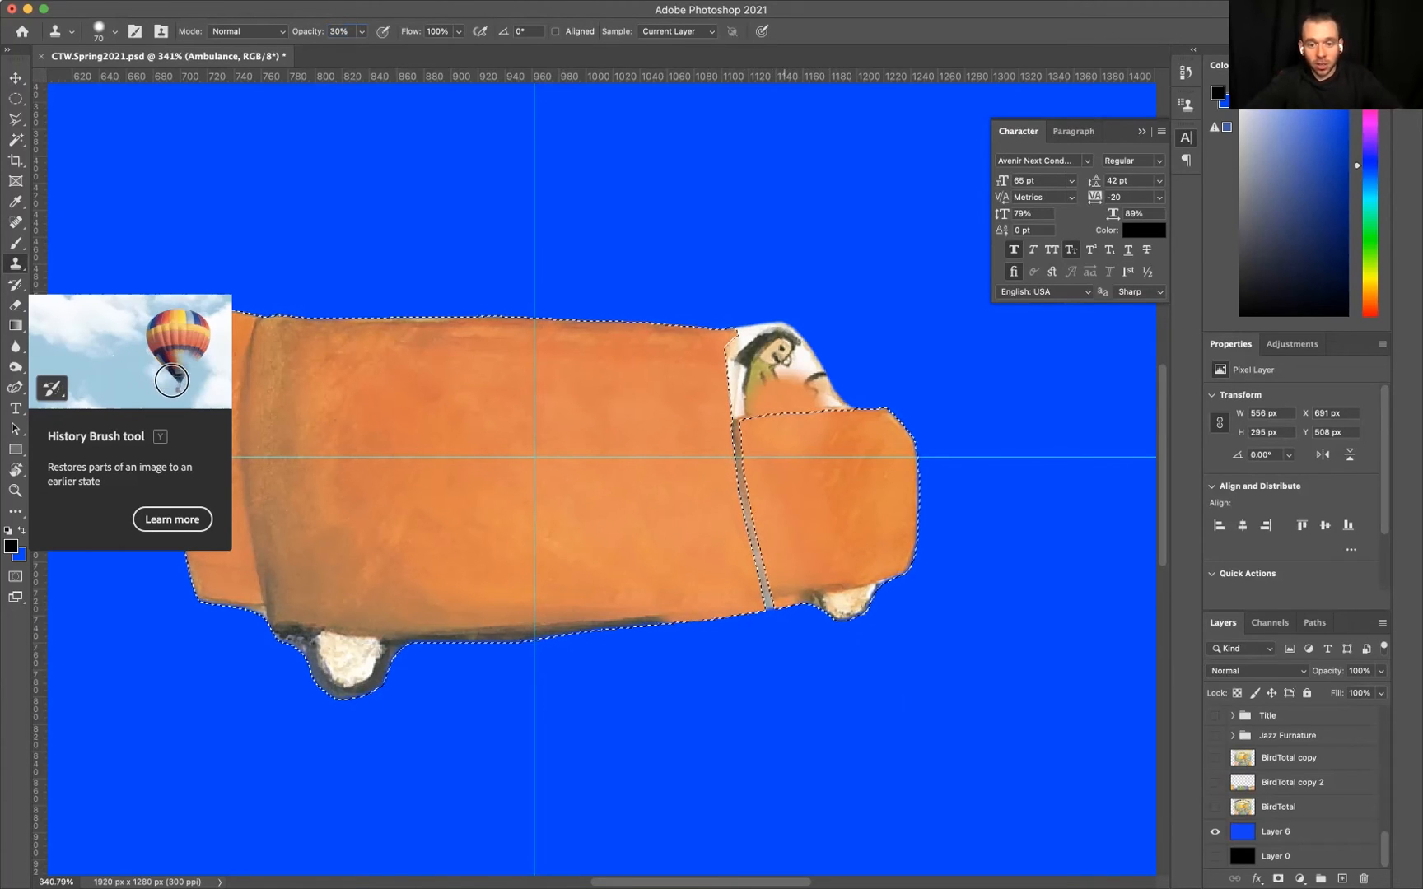
{"action": "key", "text": "super+z"}
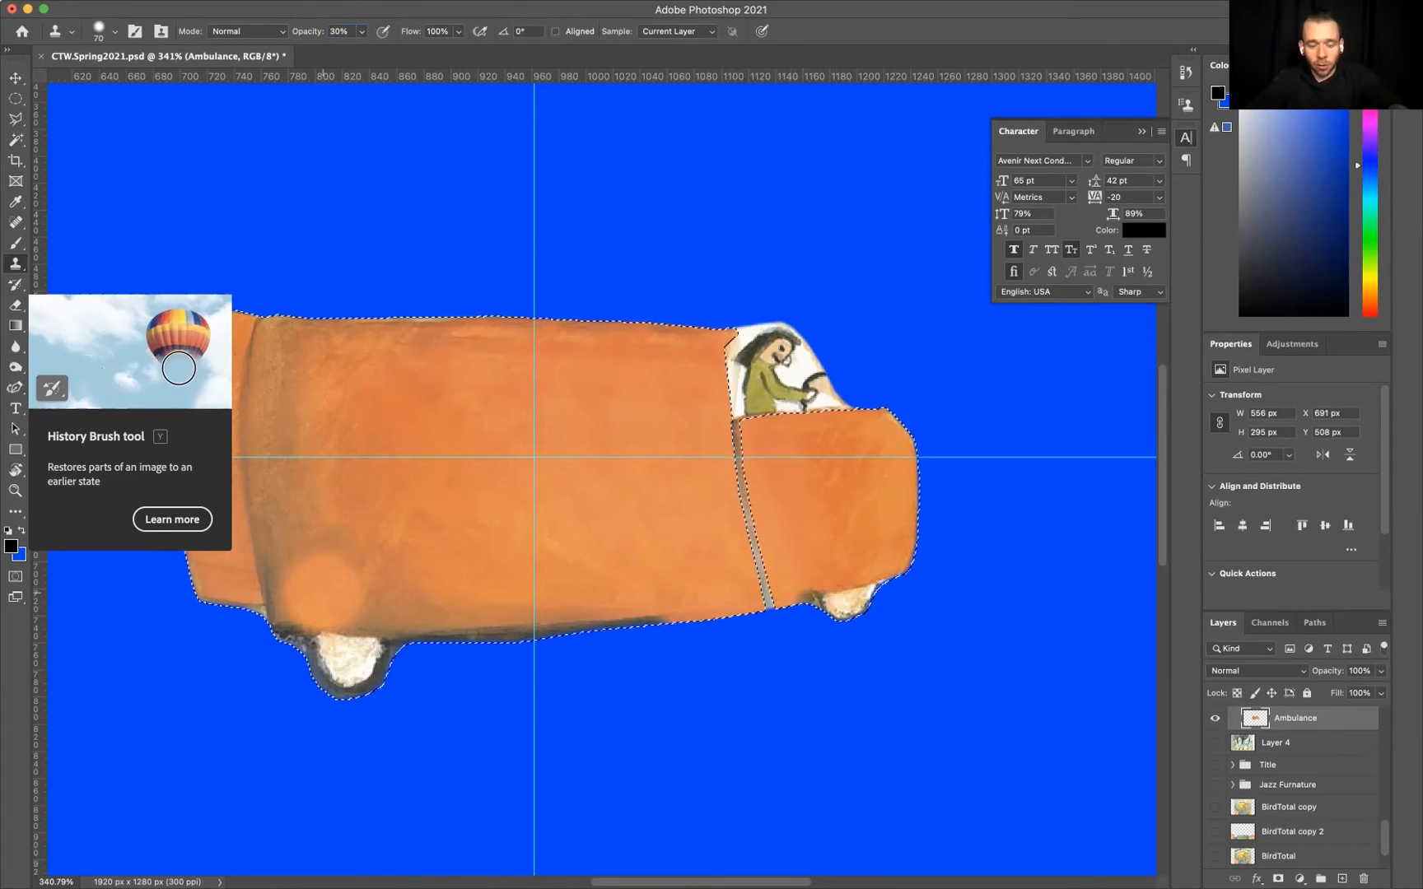
{"action": "key", "text": "super+d"}
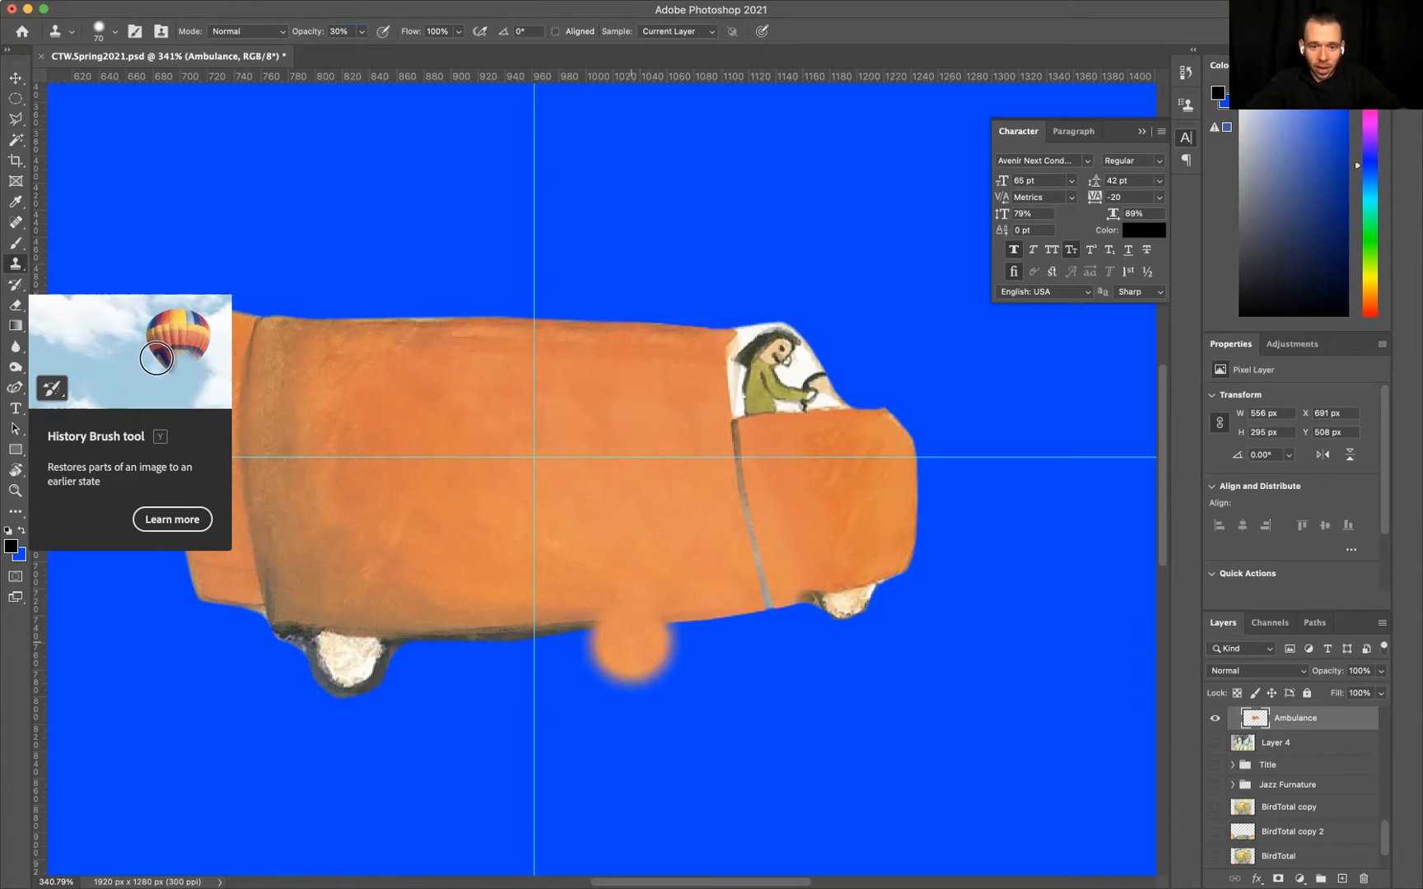
{"action": "key", "text": "super+shift+d"}
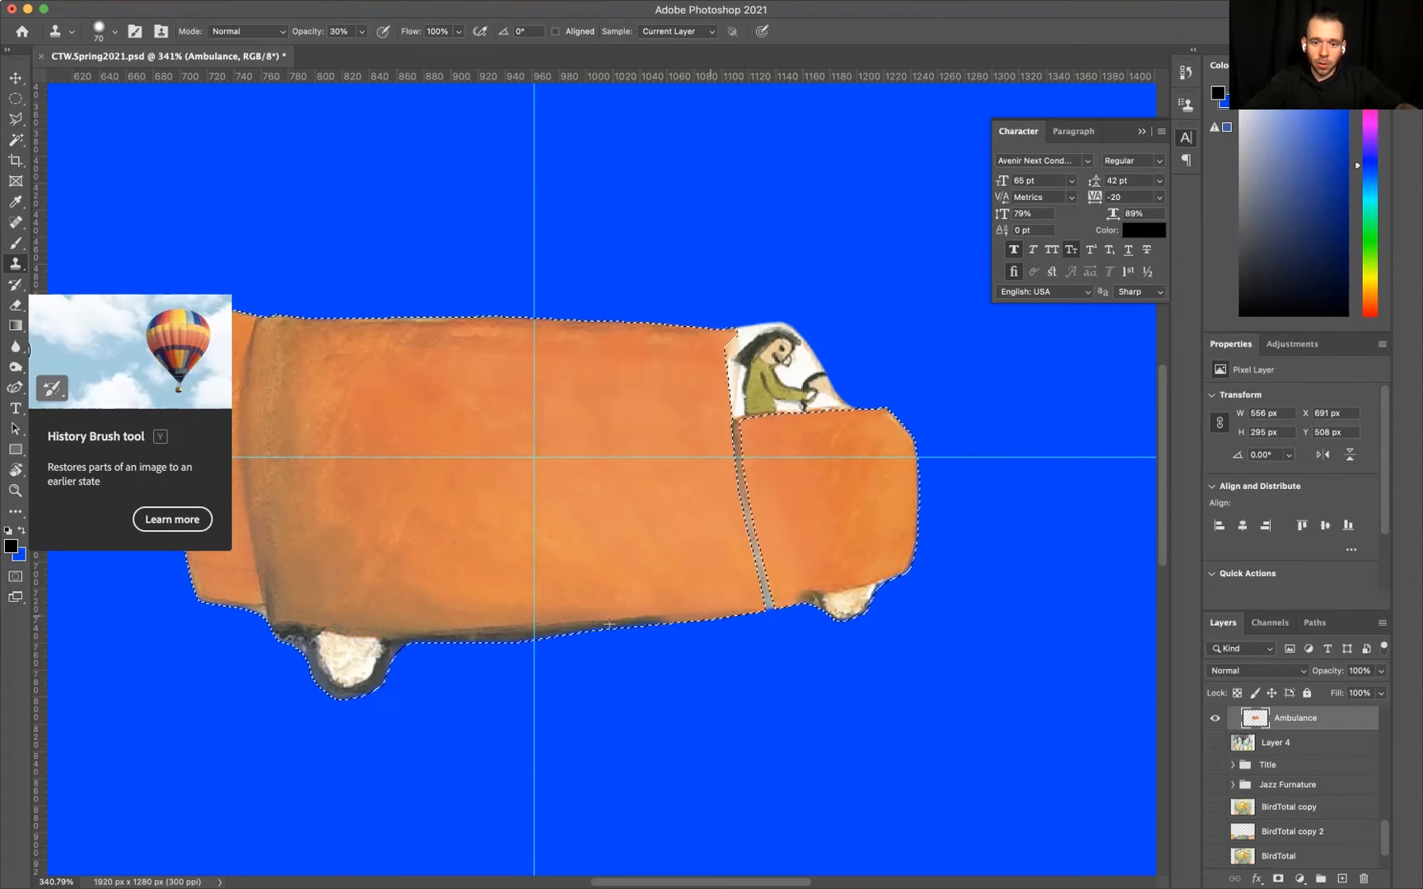
Extend the body's dark lower outline toward the front wheel with the Clone Stamp, using 100% opacity and a 30 px brush
{"action": "left_click_drag", "start_coordinate": [710, 611], "coordinate": [667, 616]}
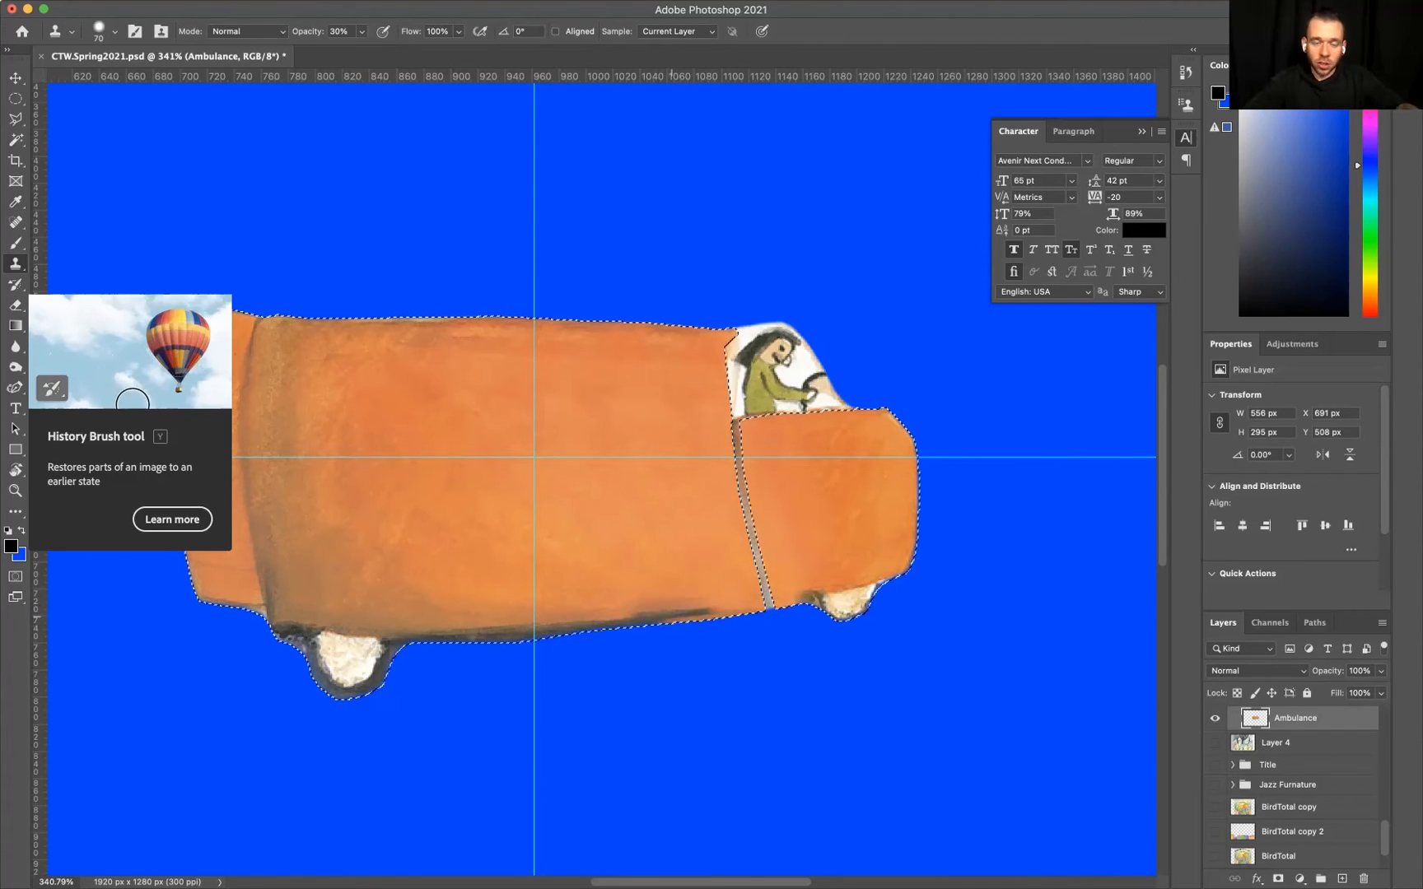
{"action": "key", "text": "0"}
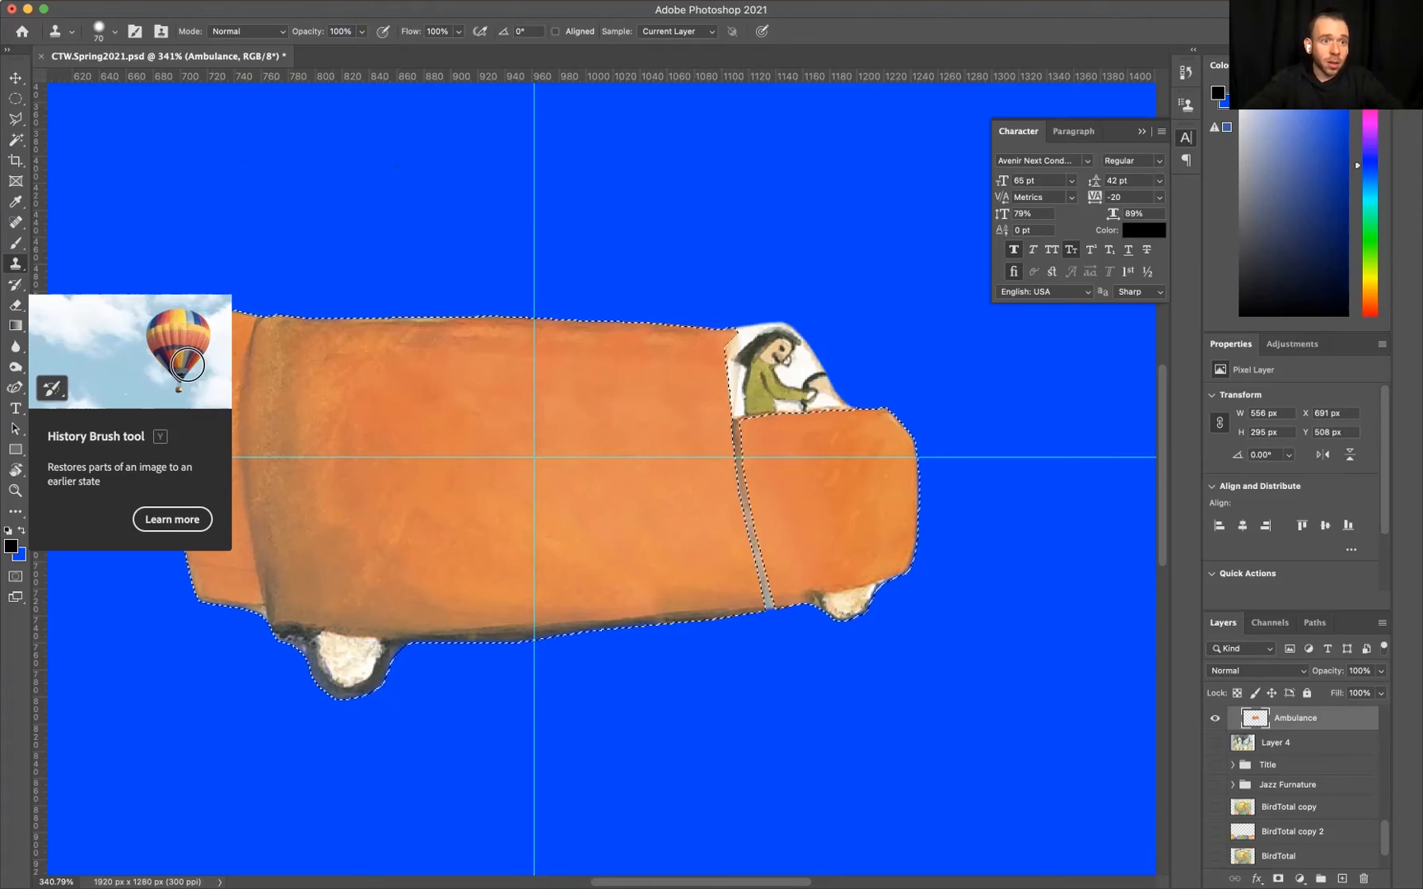
{"action": "left_click", "coordinate": [115, 31]}
{"action": "type", "text": "40"}
{"action": "key", "text": "Return"}
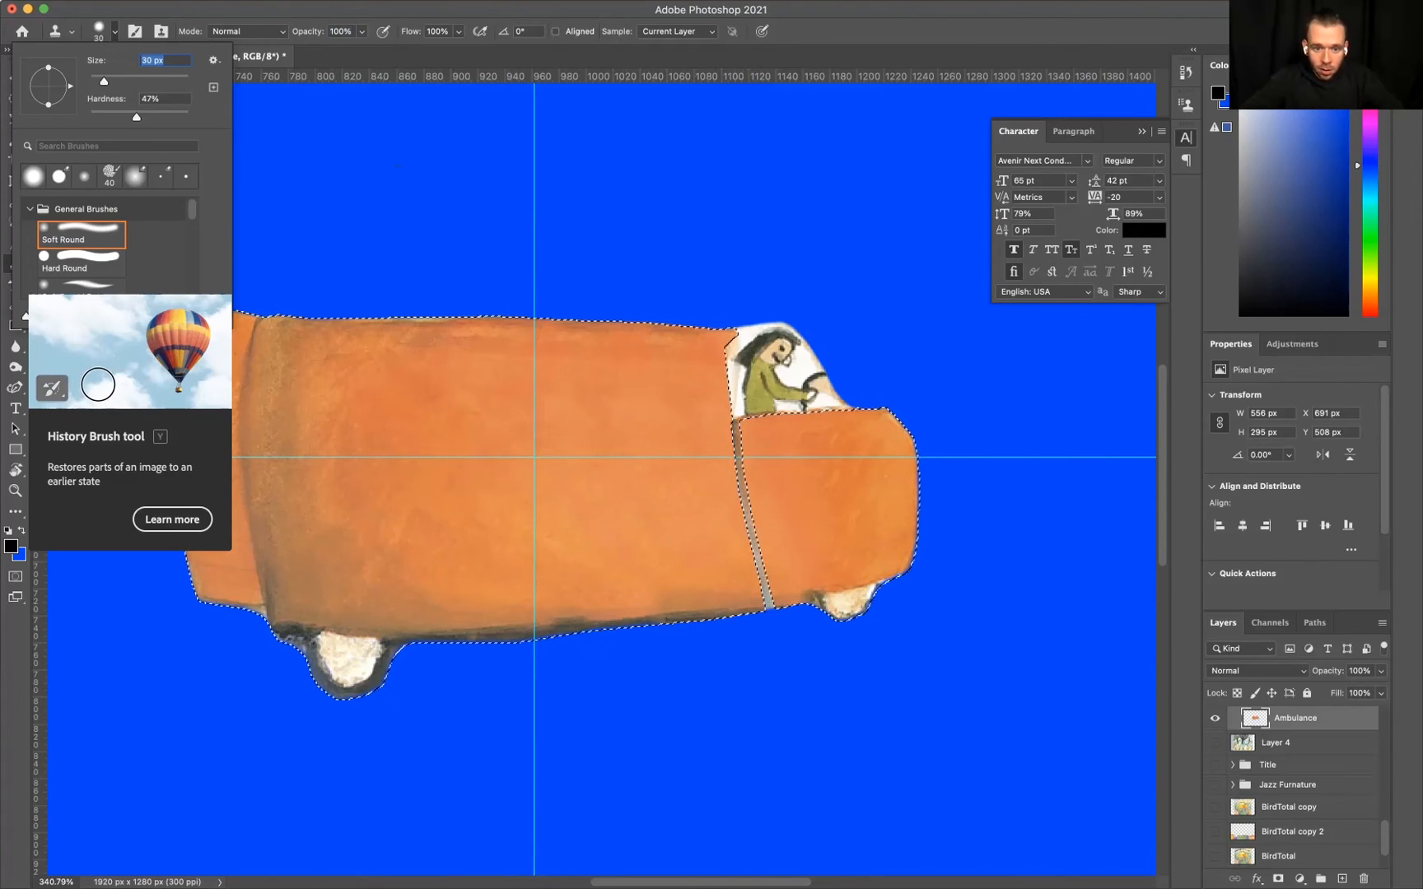
{"action": "key", "text": "Return"}
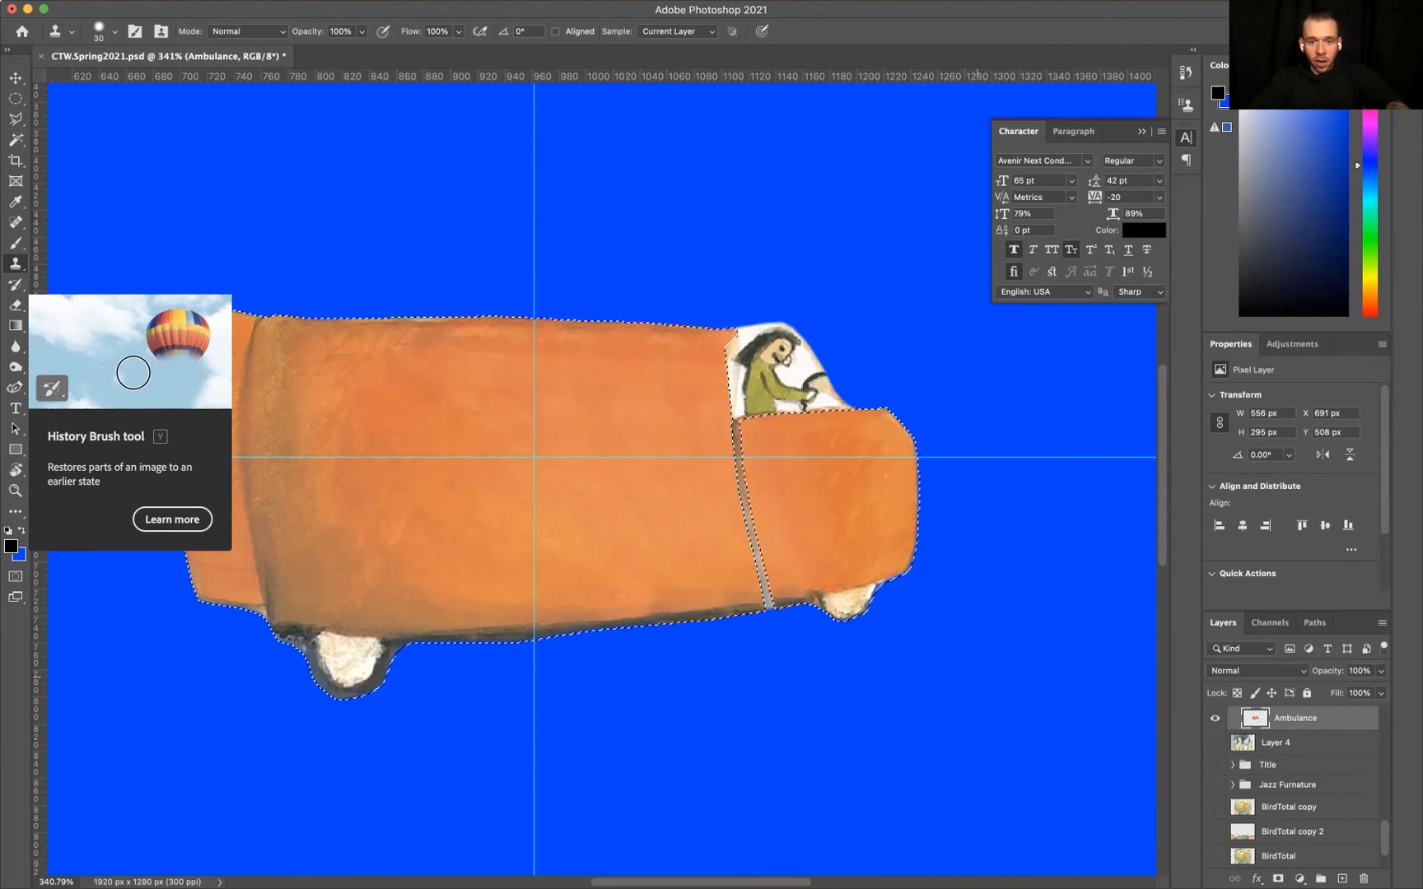
Restore the last selection, inverted to the surroundings, and subtract the driver's window and the area above it with the Polygonal Lasso
{"action": "key", "text": "super+d"}
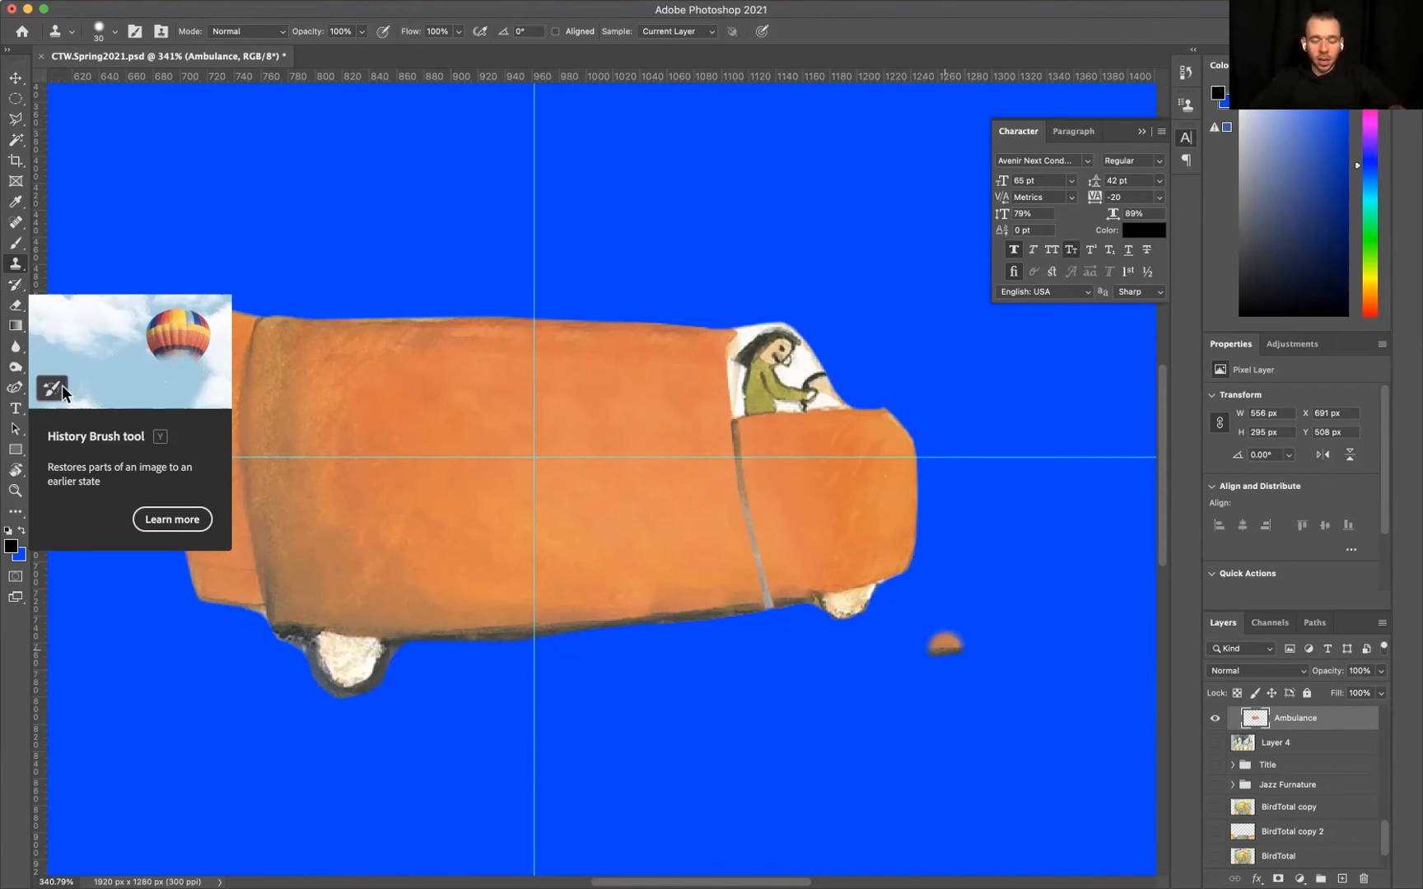
{"action": "key", "text": "super+shift+d"}
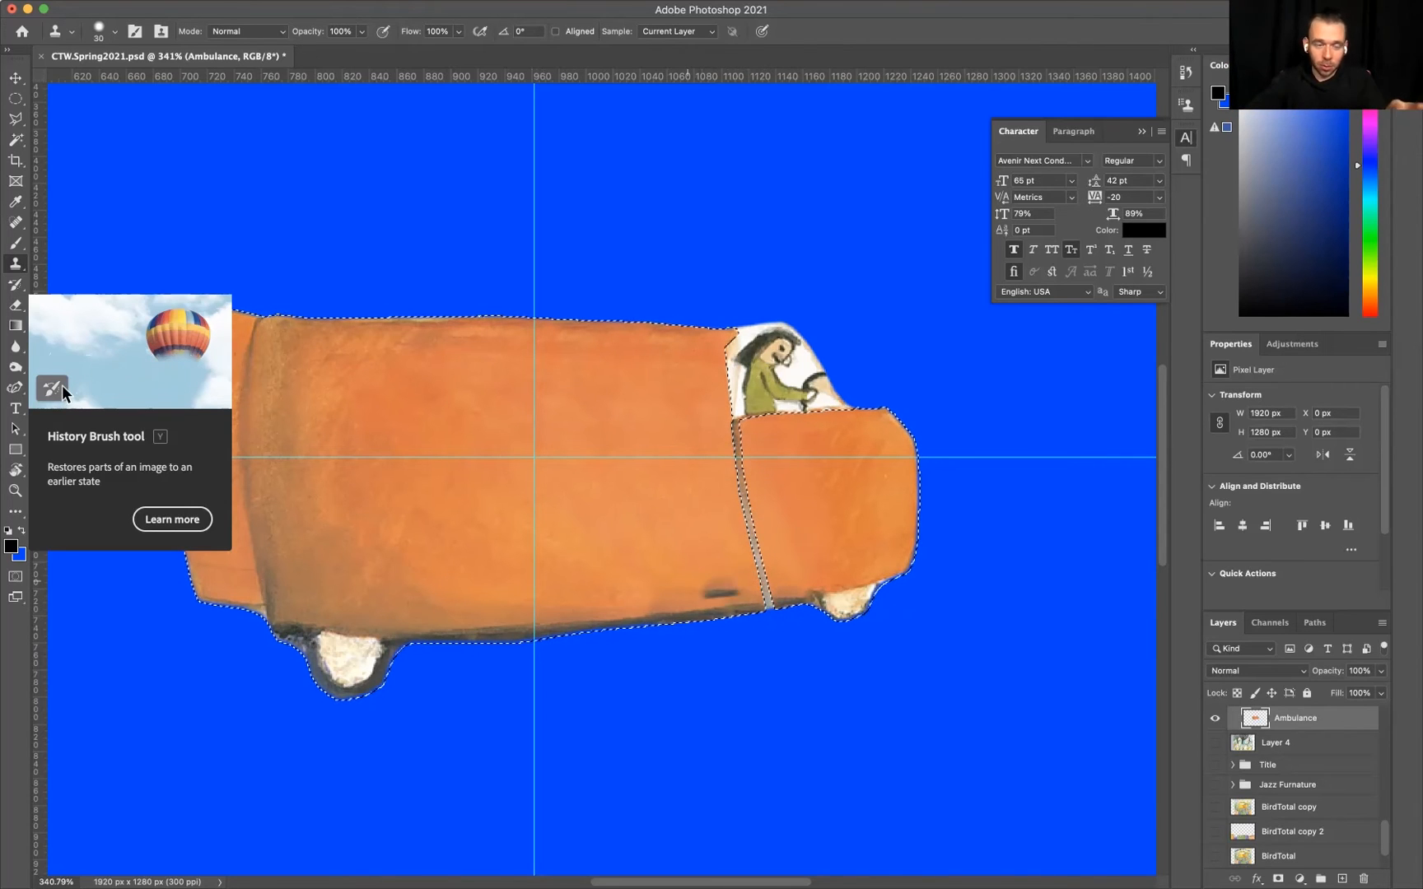
{"action": "key", "text": "l"}
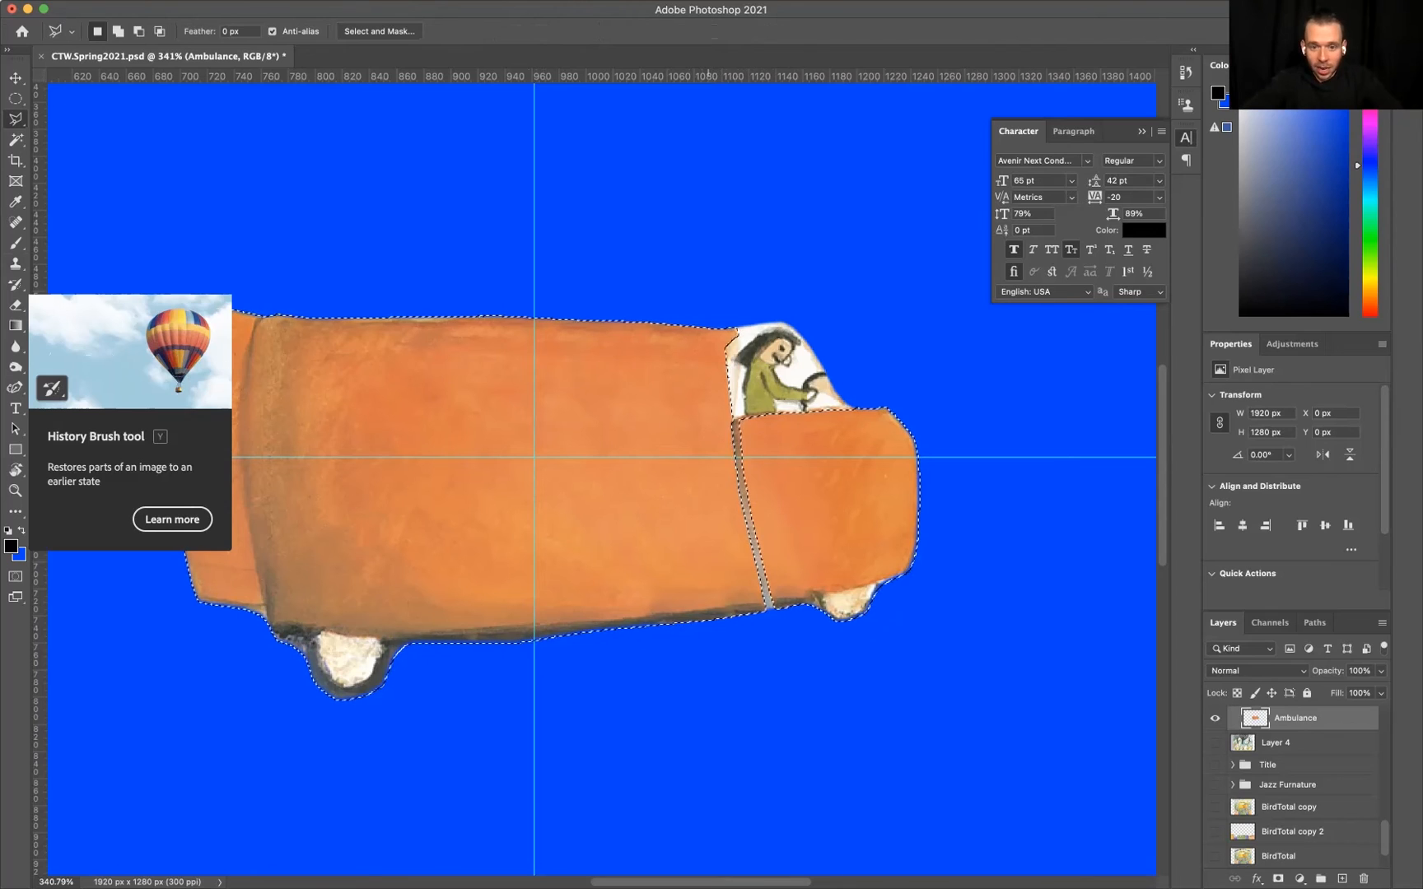
{"action": "left_click", "coordinate": [709, 426], "text": "alt"}
{"action": "left_click", "coordinate": [743, 418]}
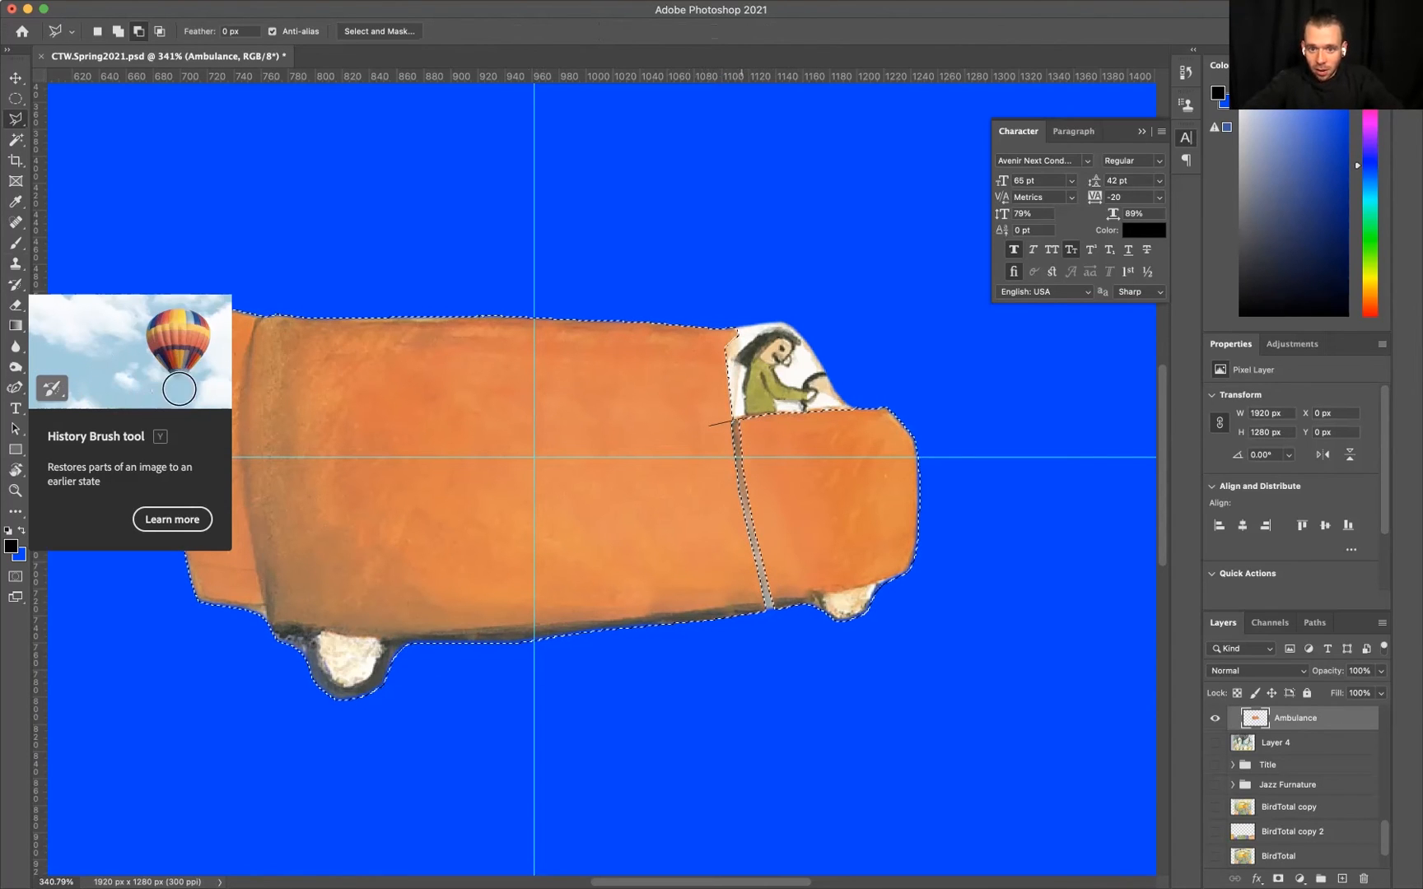
{"action": "left_click", "coordinate": [885, 424]}
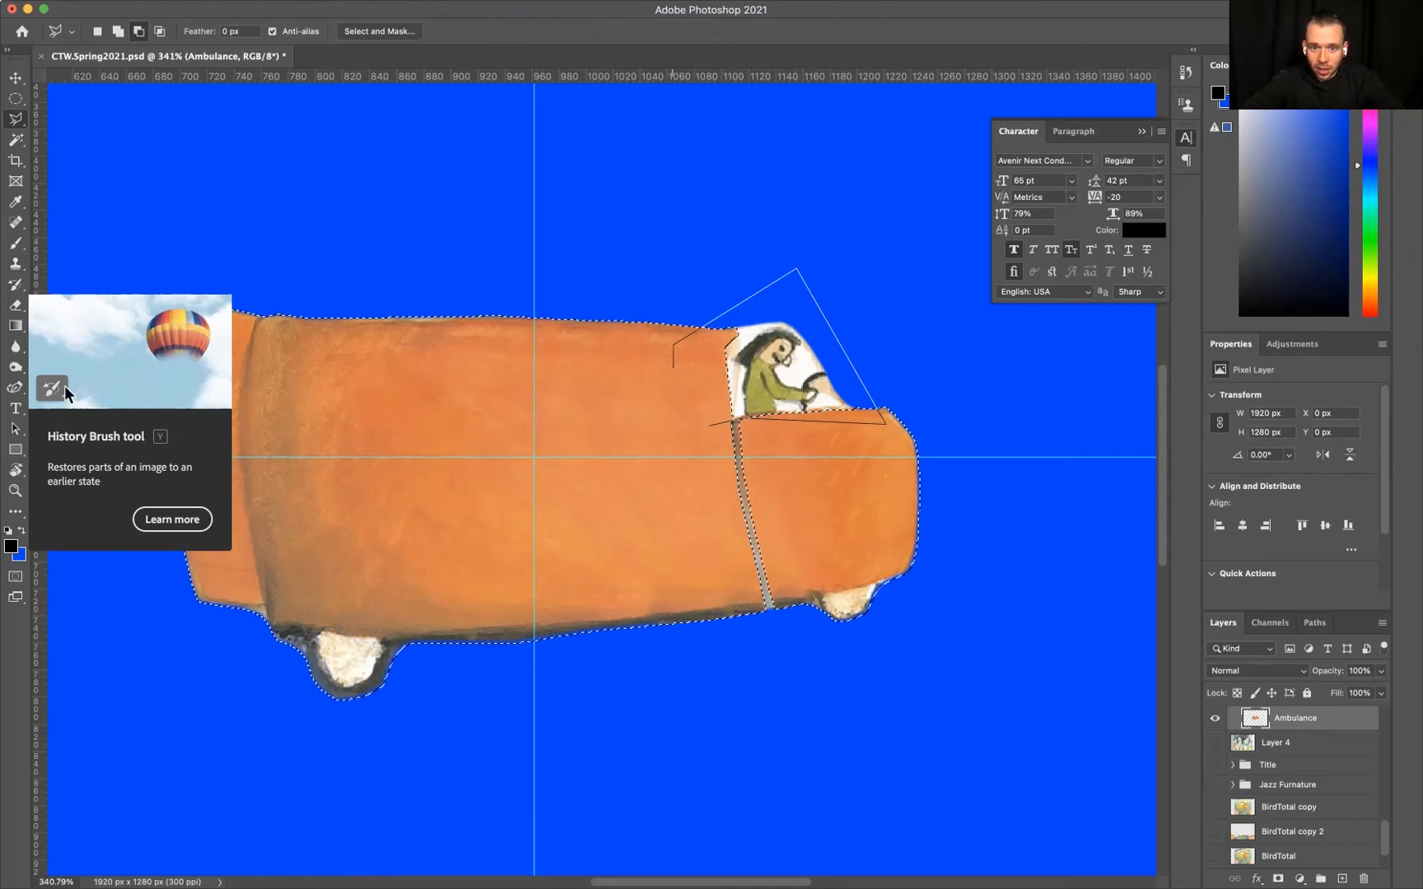
{"action": "key", "text": "Return"}
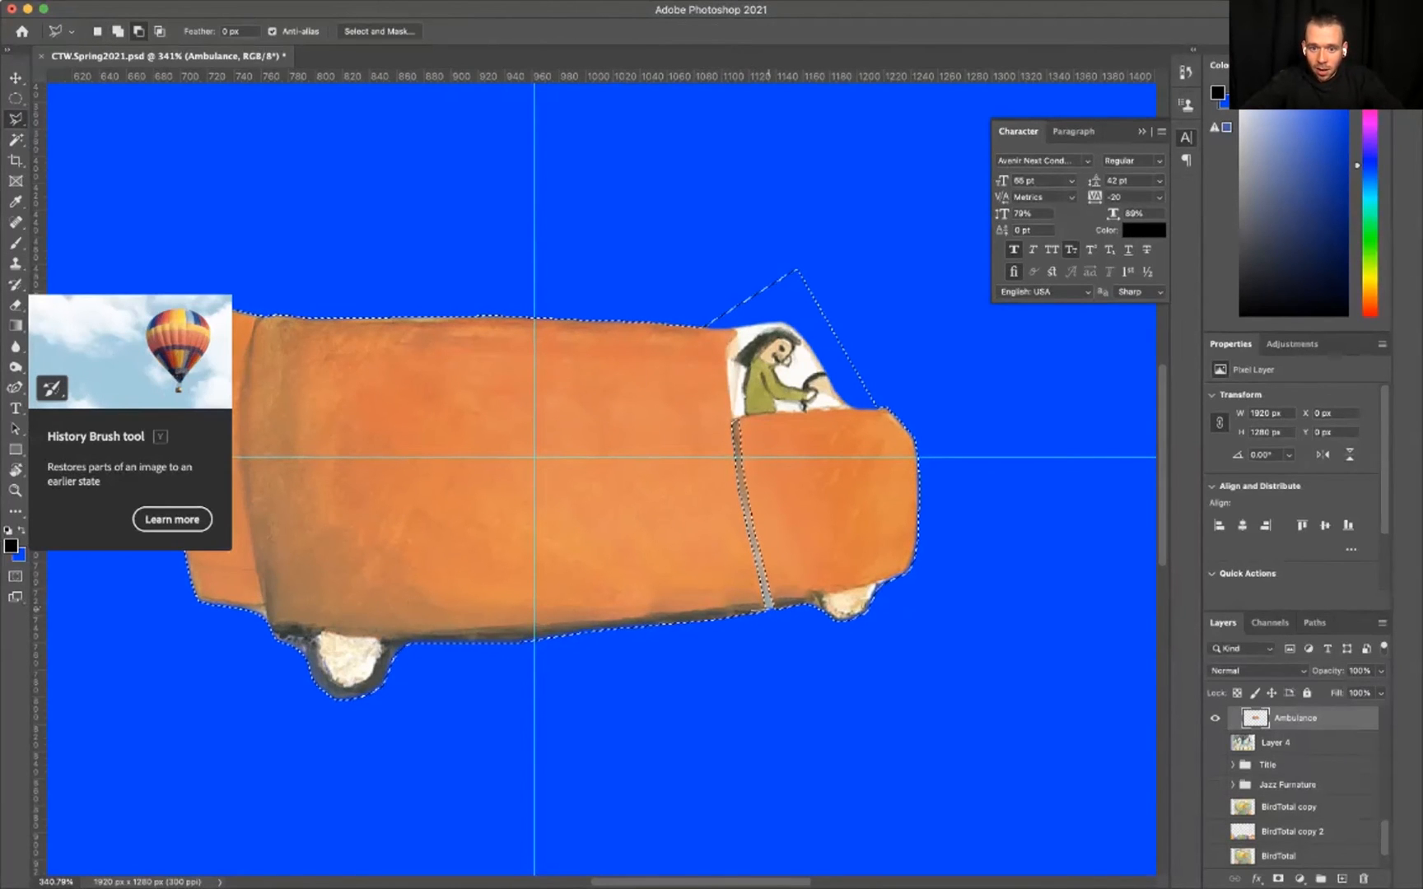
Subtract the front wheel and the area beneath it from the selection with the Polygonal Lasso
{"action": "left_click", "coordinate": [856, 579]}
{"action": "left_click", "coordinate": [893, 667]}
{"action": "left_click", "coordinate": [660, 694]}
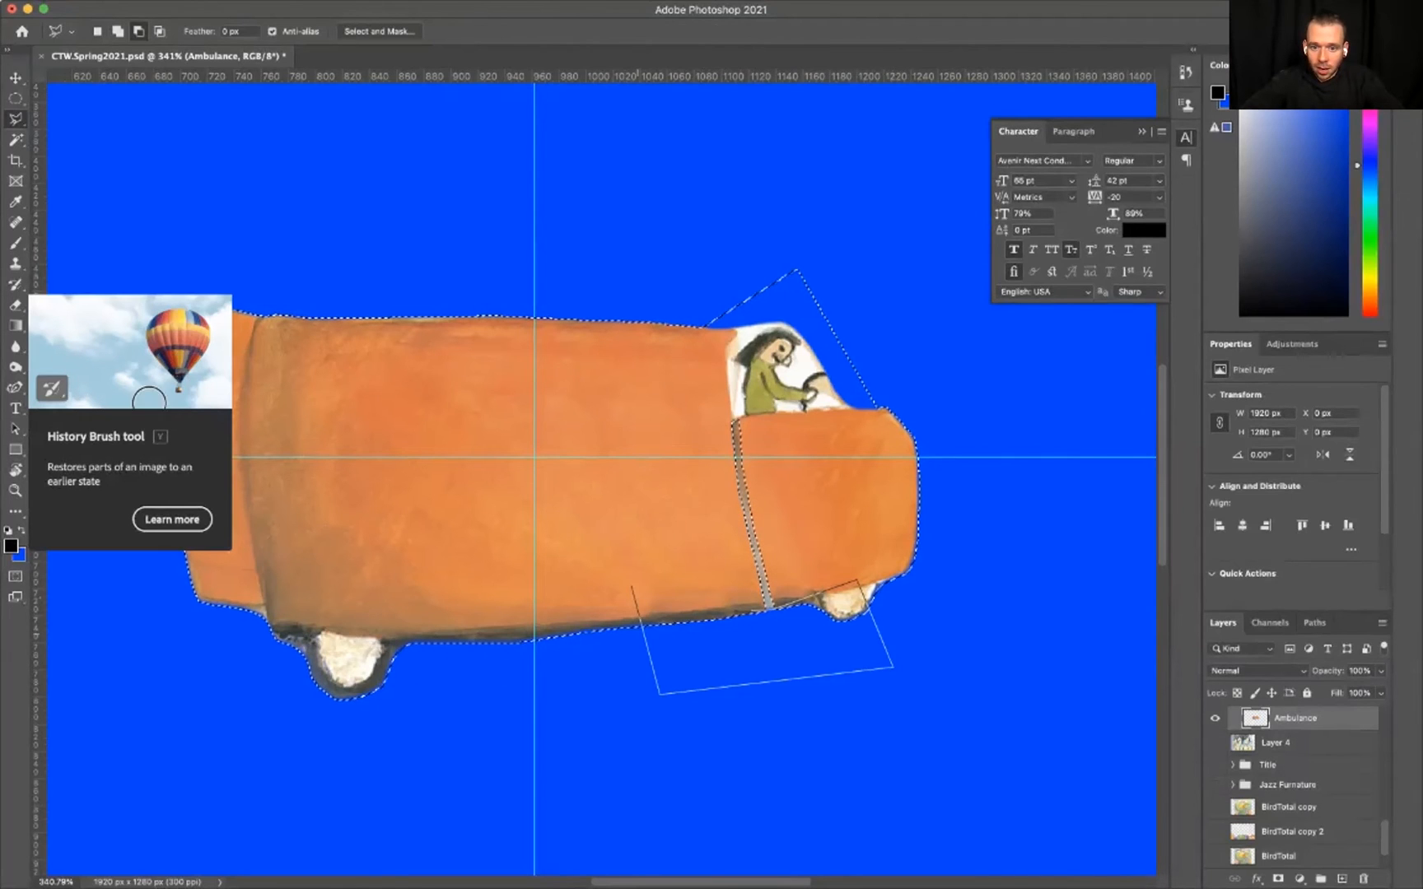
{"action": "double_click", "coordinate": [631, 586]}
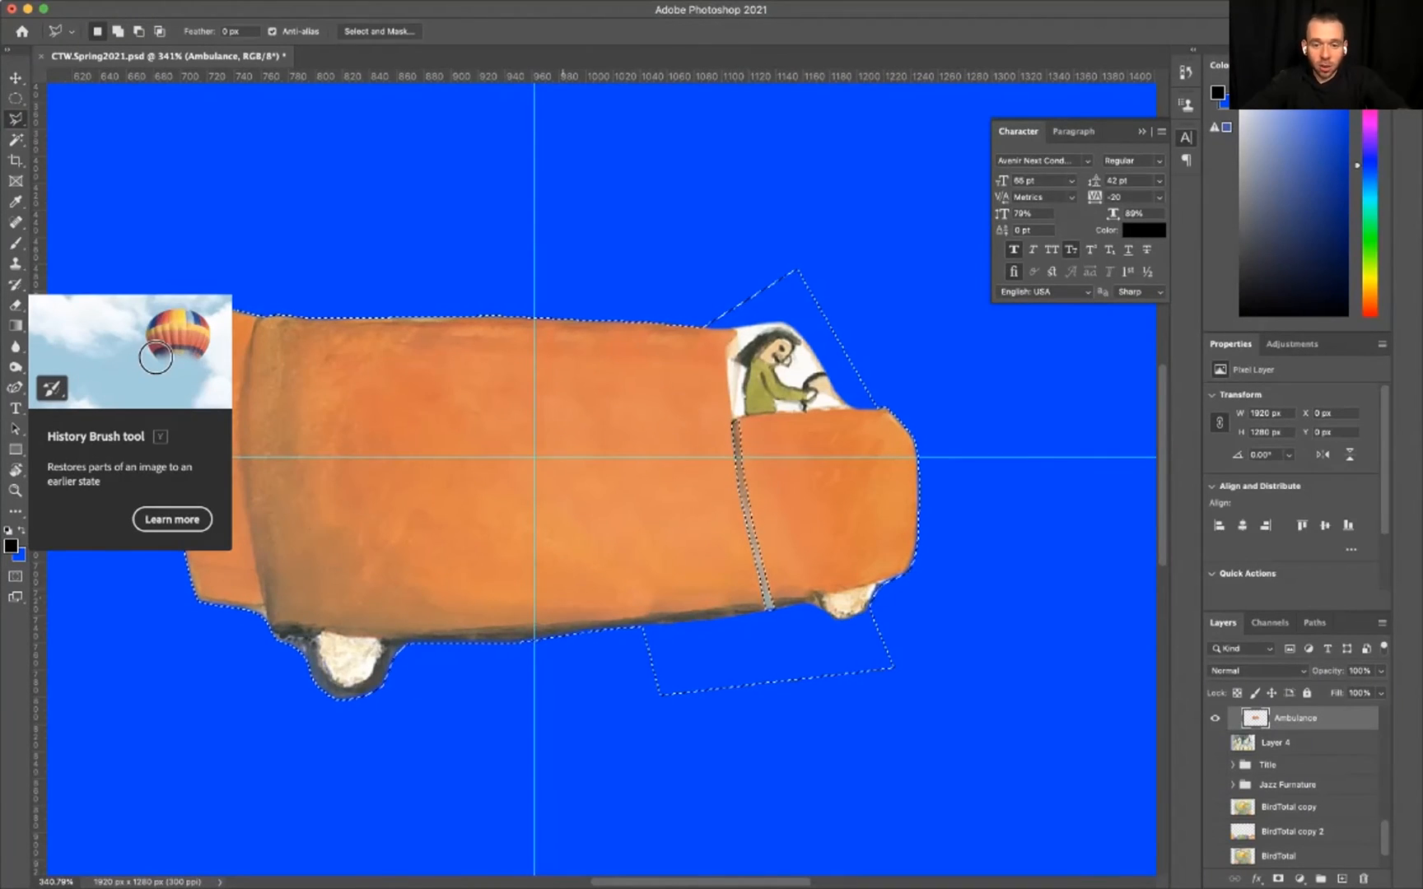
Darken the thin grey line behind the cab with the Brush in black, and deselect
{"action": "key", "text": "b"}
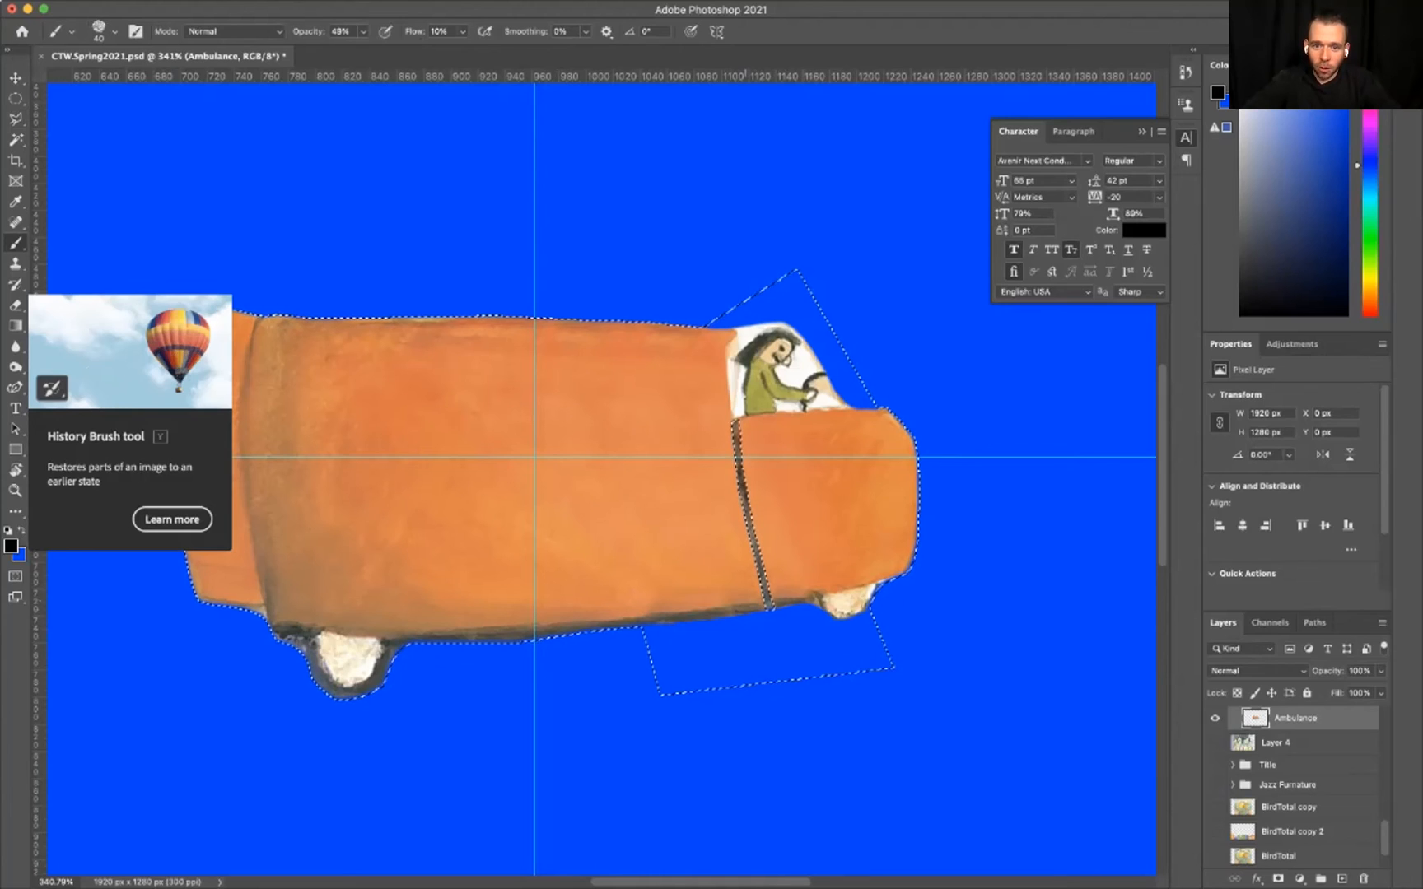
{"action": "key", "text": "ctrl+d"}
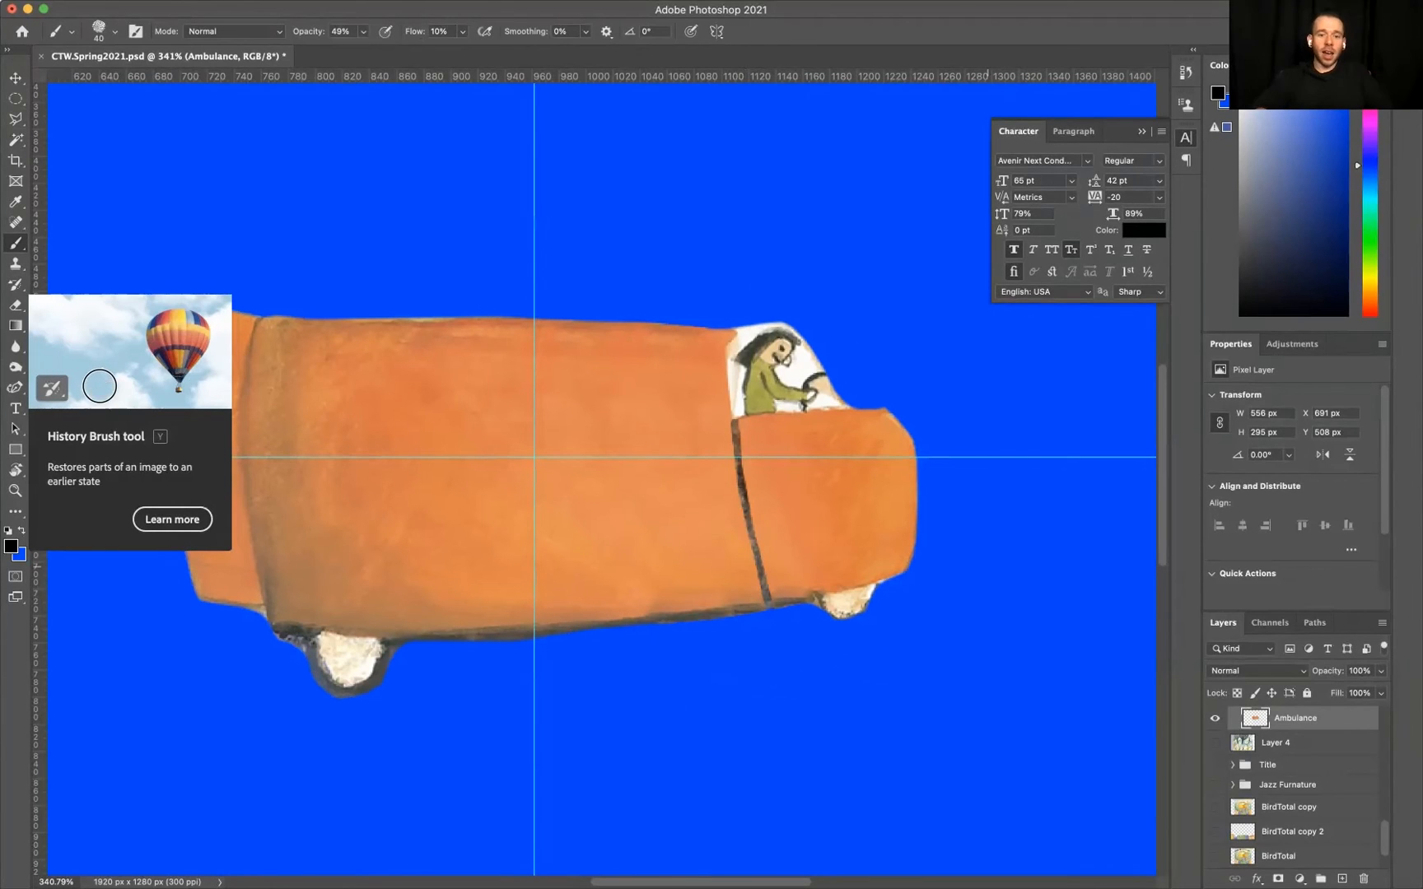
{"action": "scroll", "coordinate": [603, 478], "scroll_direction": "down", "scroll_amount": 6}
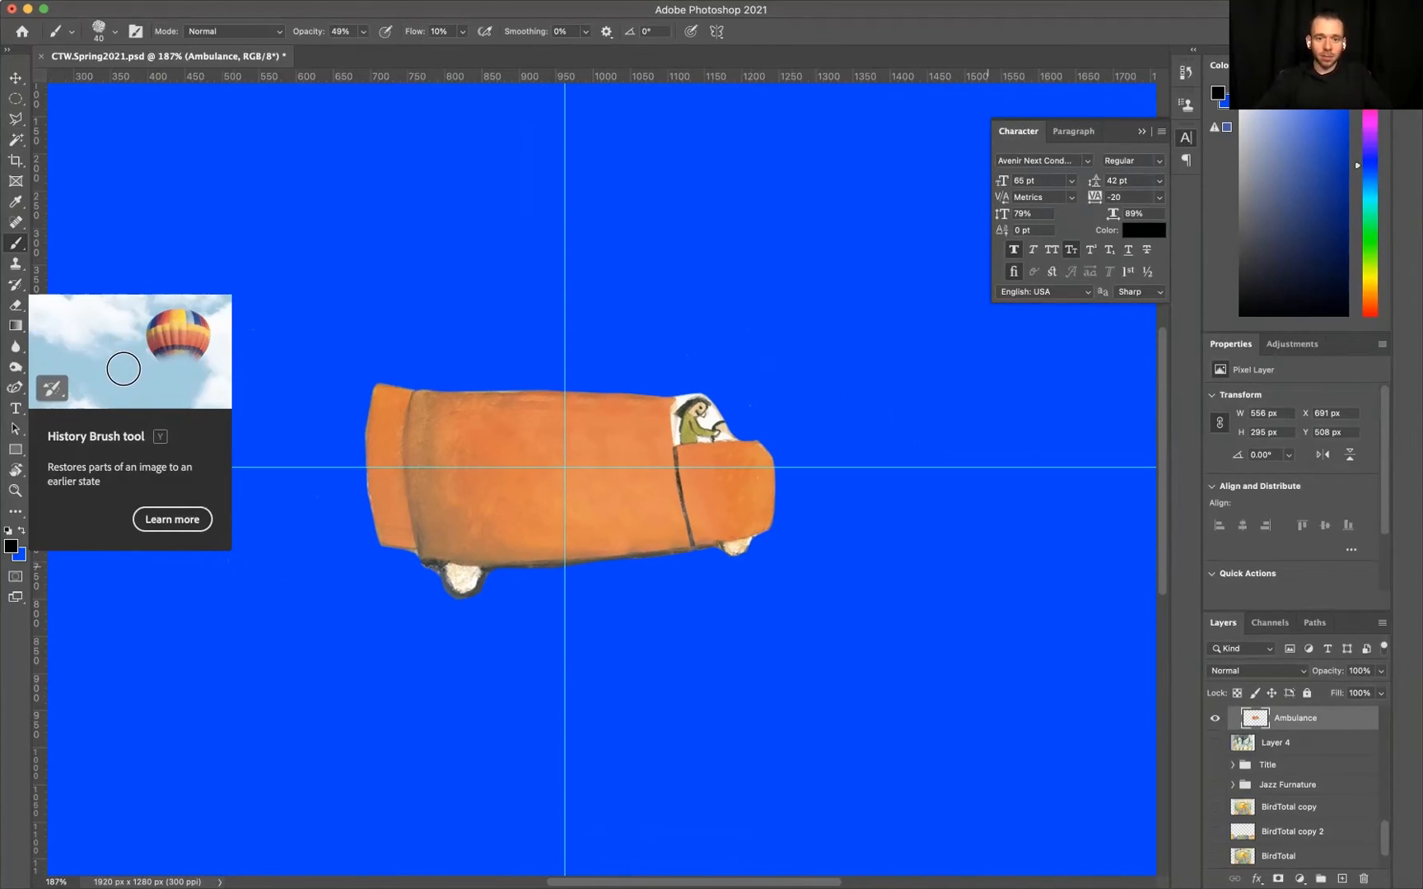
{"action": "scroll", "coordinate": [593, 485], "scroll_direction": "down", "scroll_amount": 1}
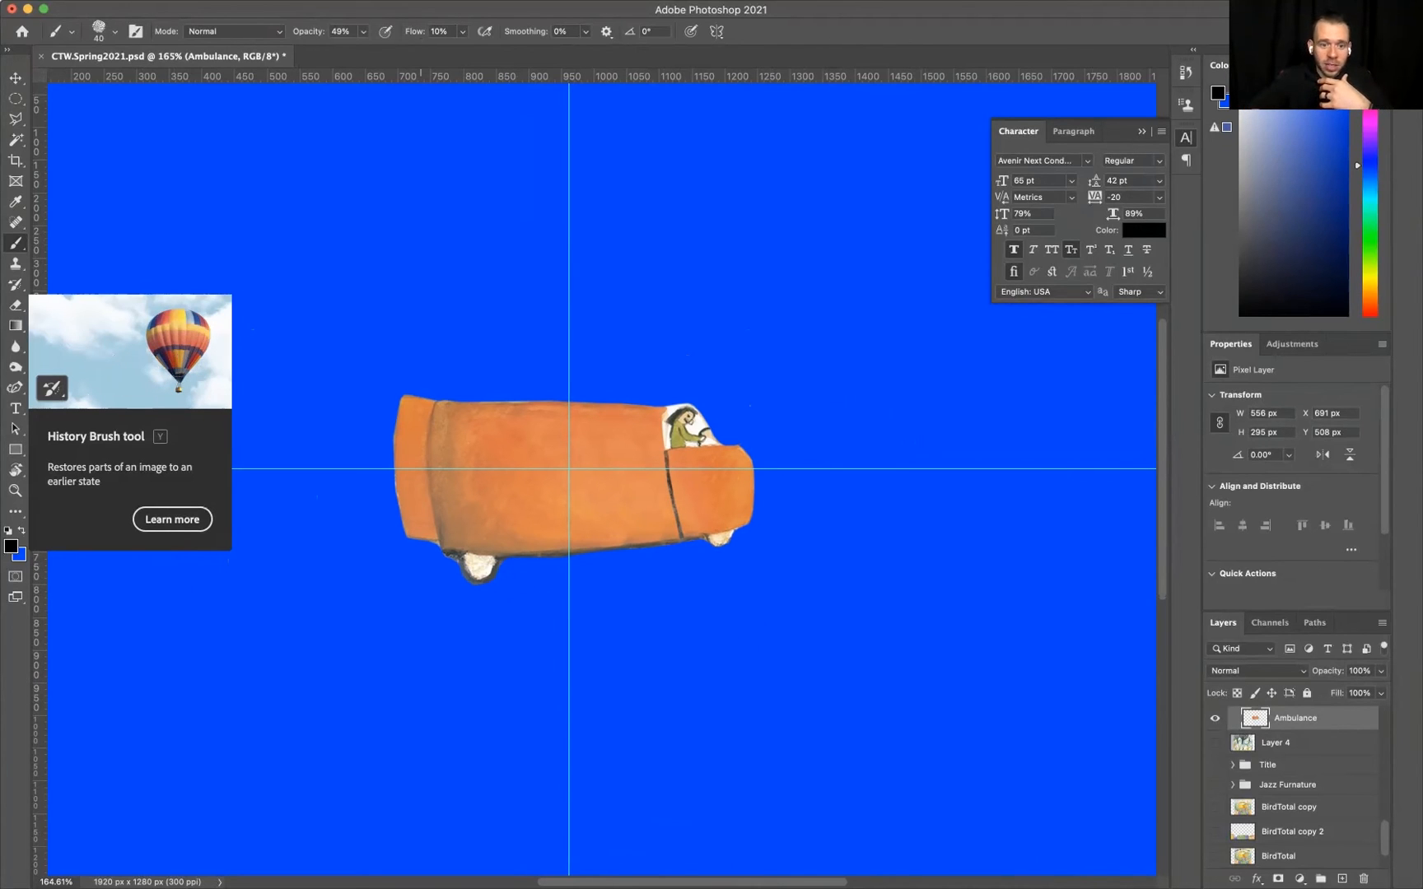
Set the Eraser to a 16 px brush for cleaning up the ambulance's edges
{"action": "key", "text": "e"}
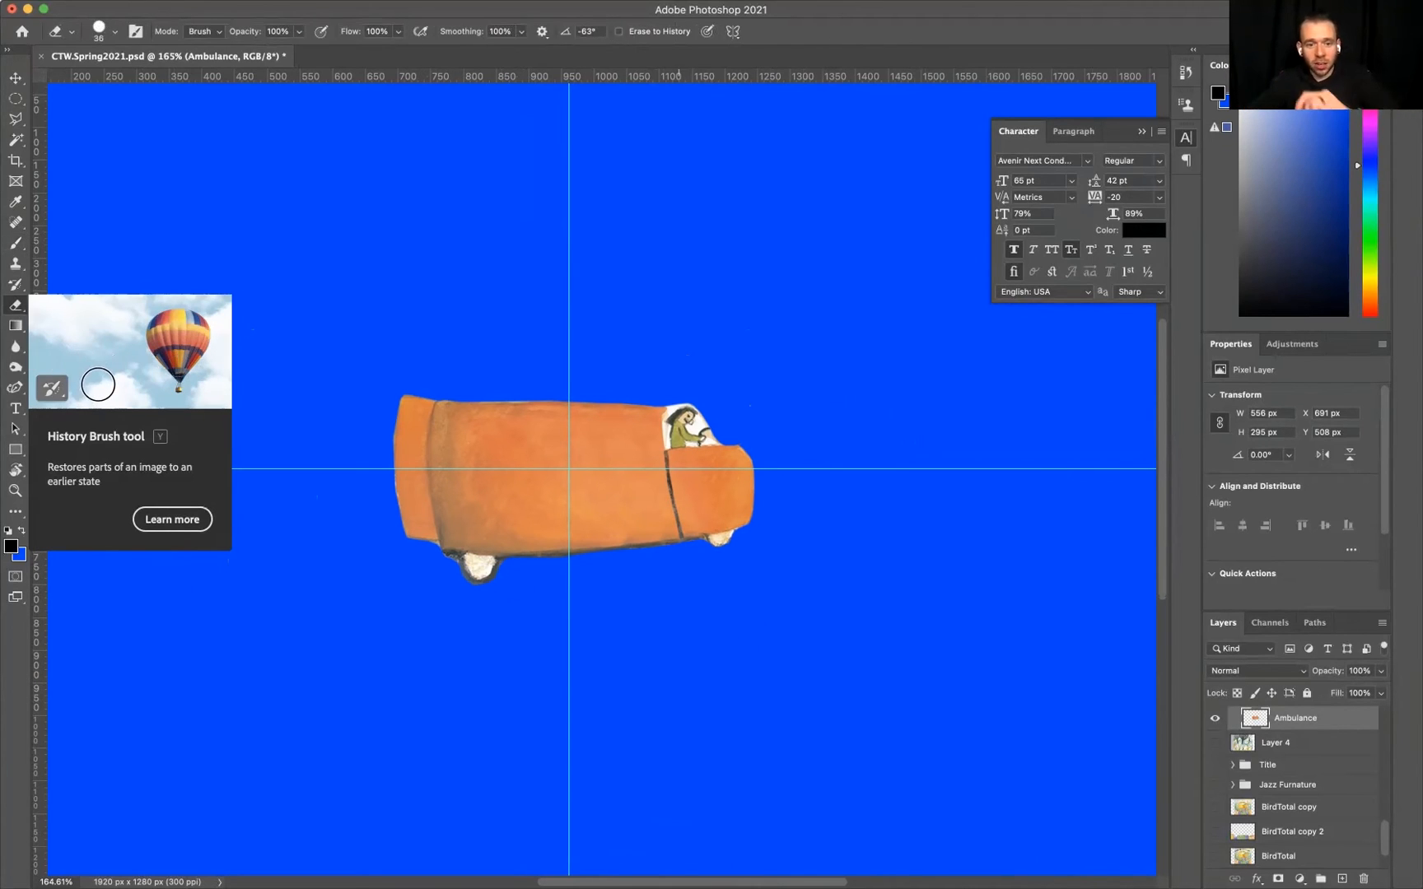
{"action": "key", "text": "Return"}
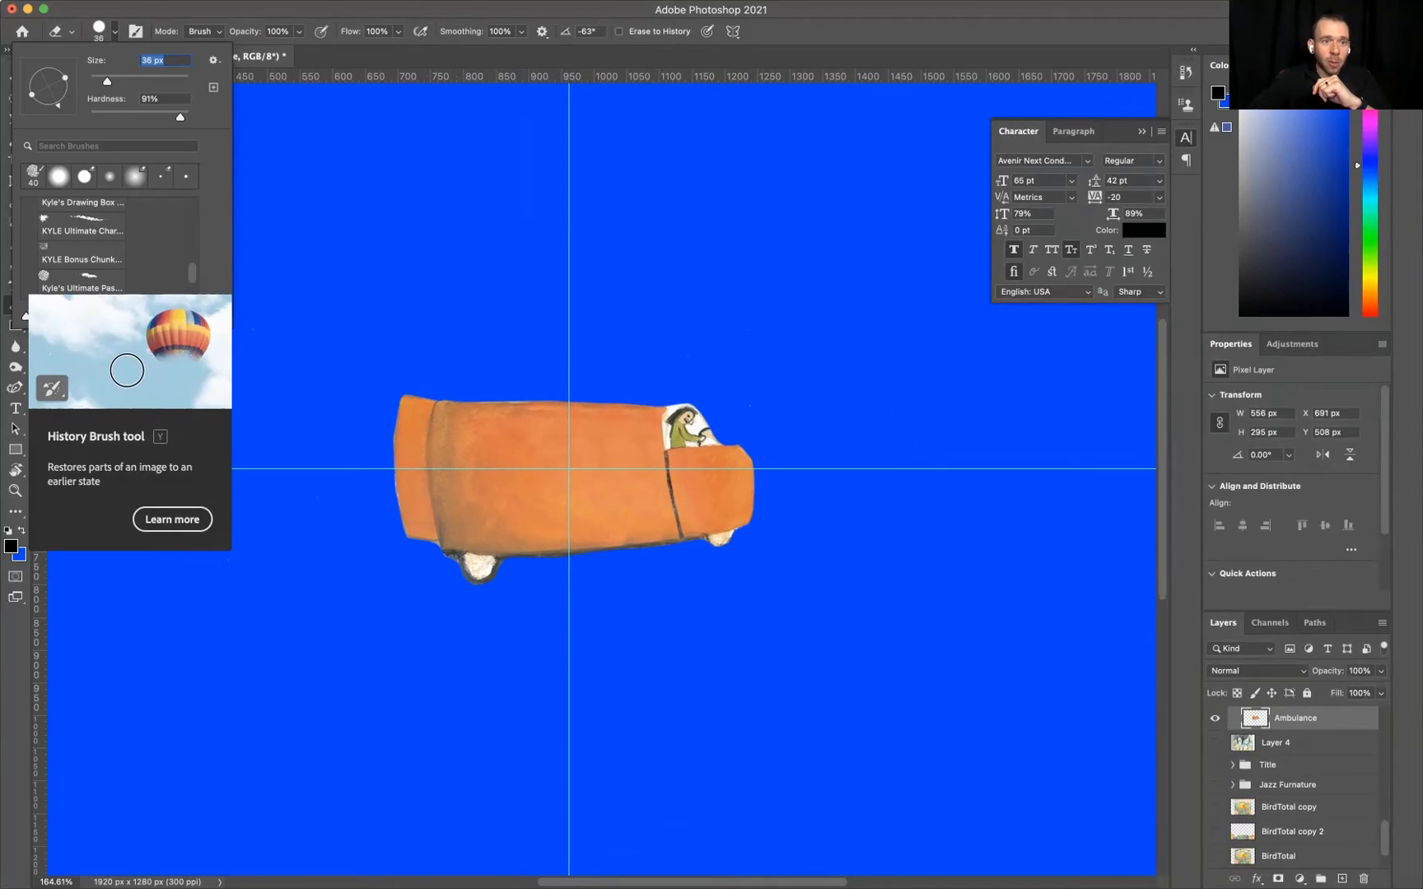
{"action": "type", "text": "16"}
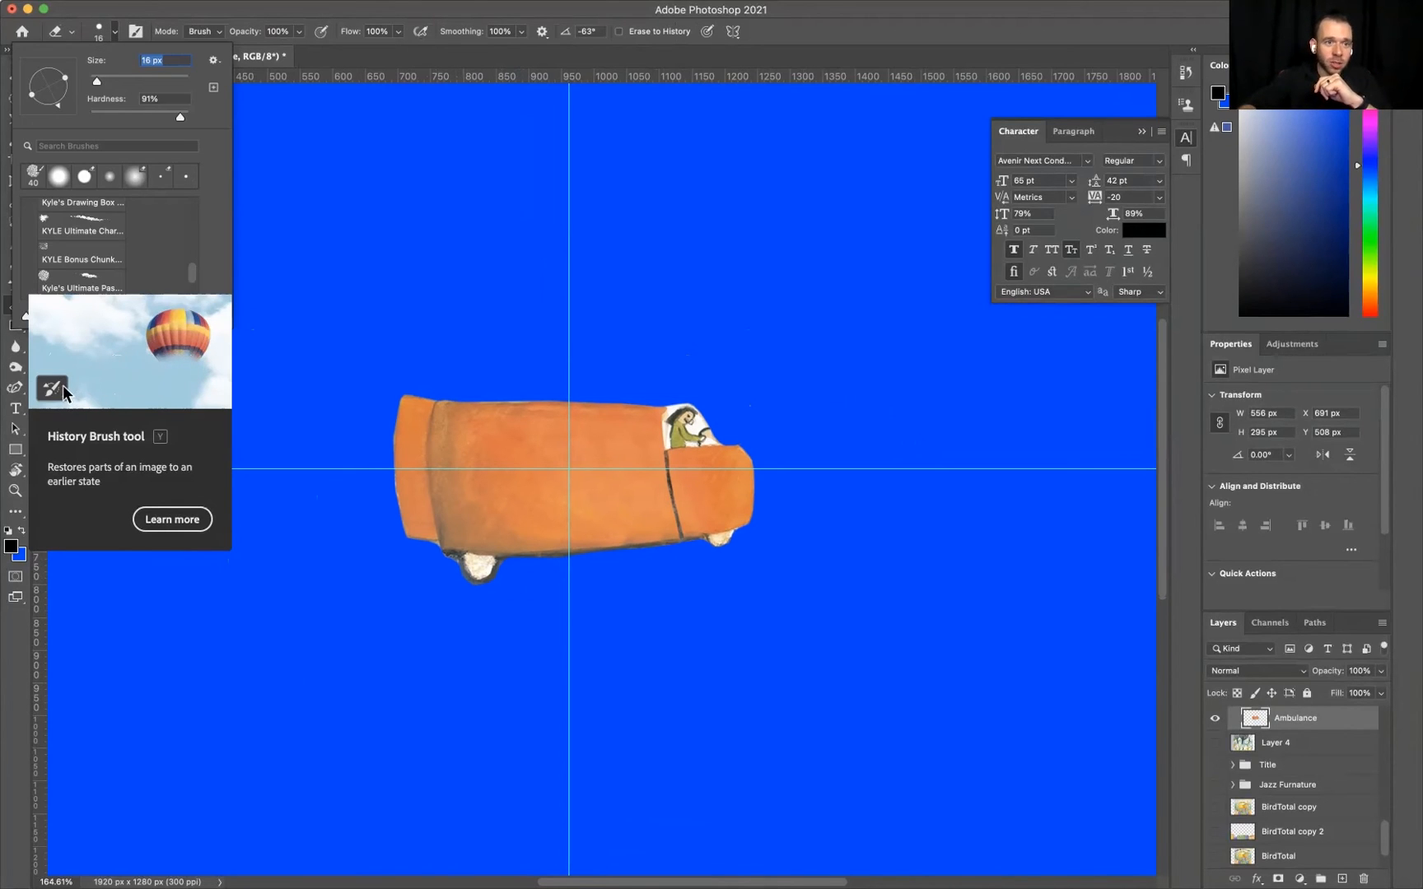
{"action": "key", "text": "Return"}
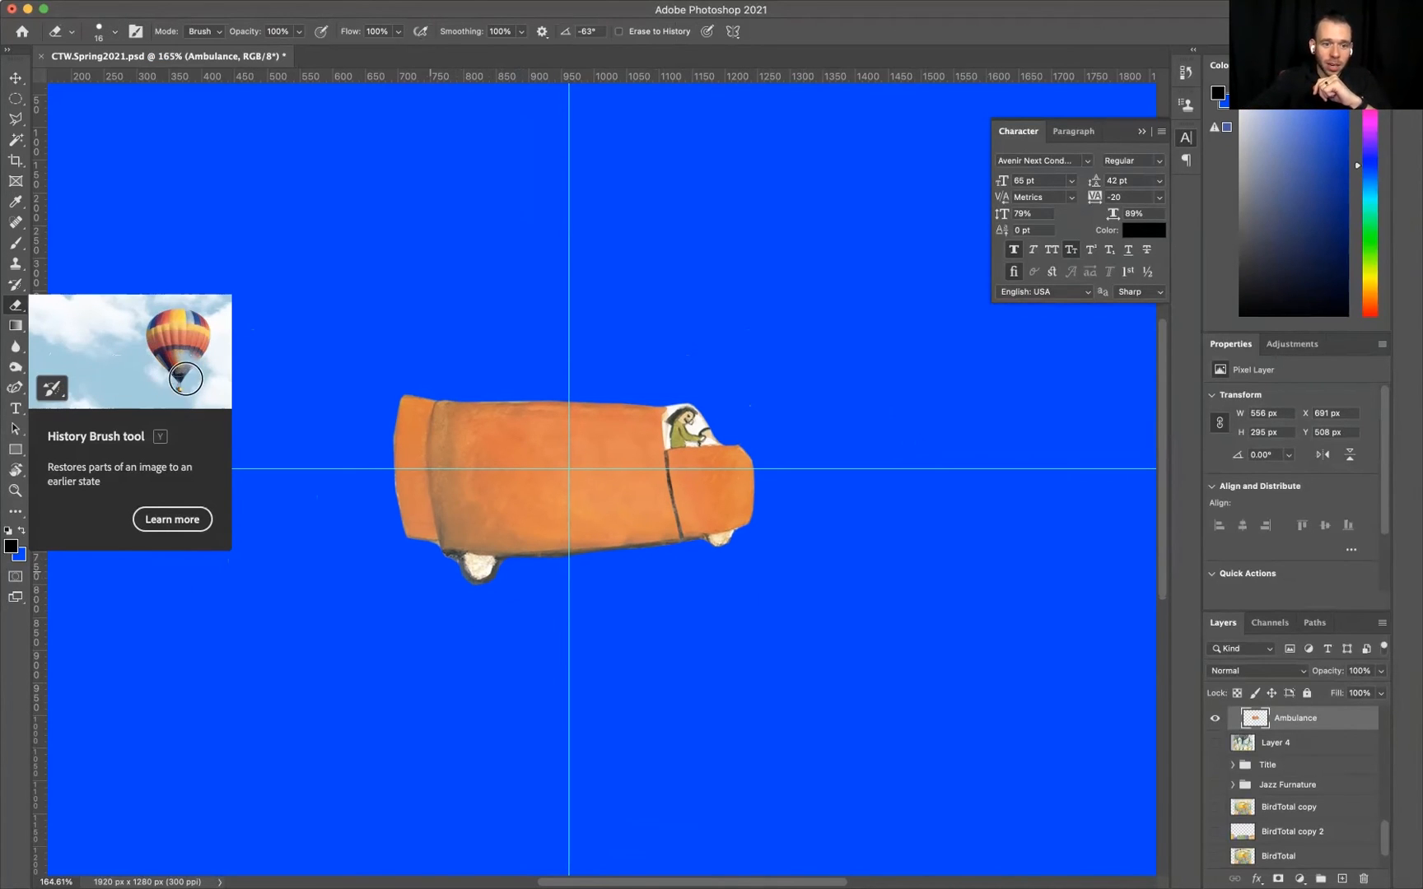
{"action": "scroll", "coordinate": [599, 480], "scroll_direction": "up", "scroll_amount": 2}
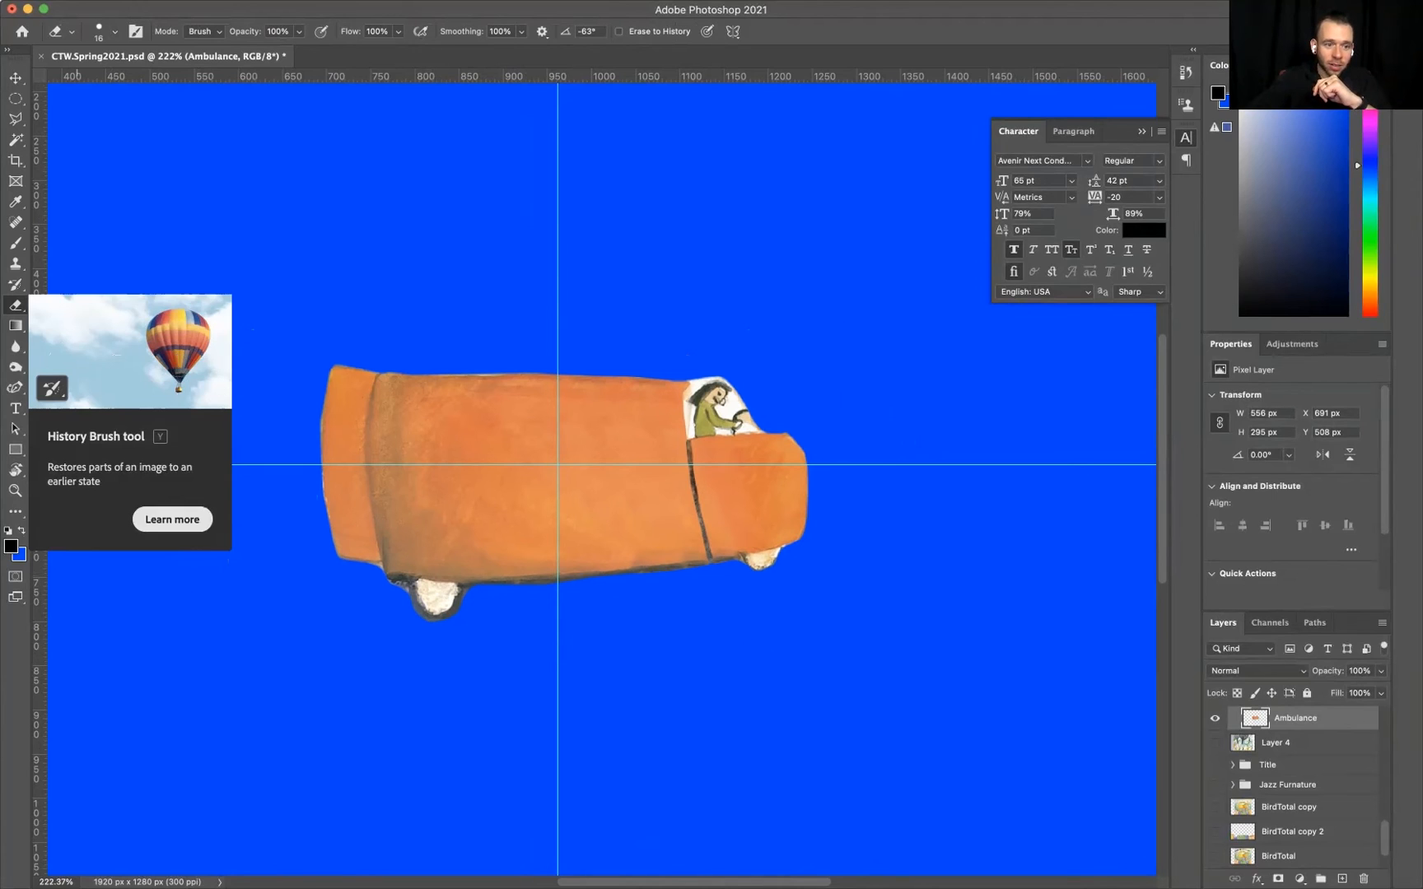
{"action": "scroll", "coordinate": [601, 479], "scroll_direction": "up", "scroll_amount": 3}
{"action": "scroll", "coordinate": [601, 479], "scroll_direction": "left", "scroll_amount": 2}
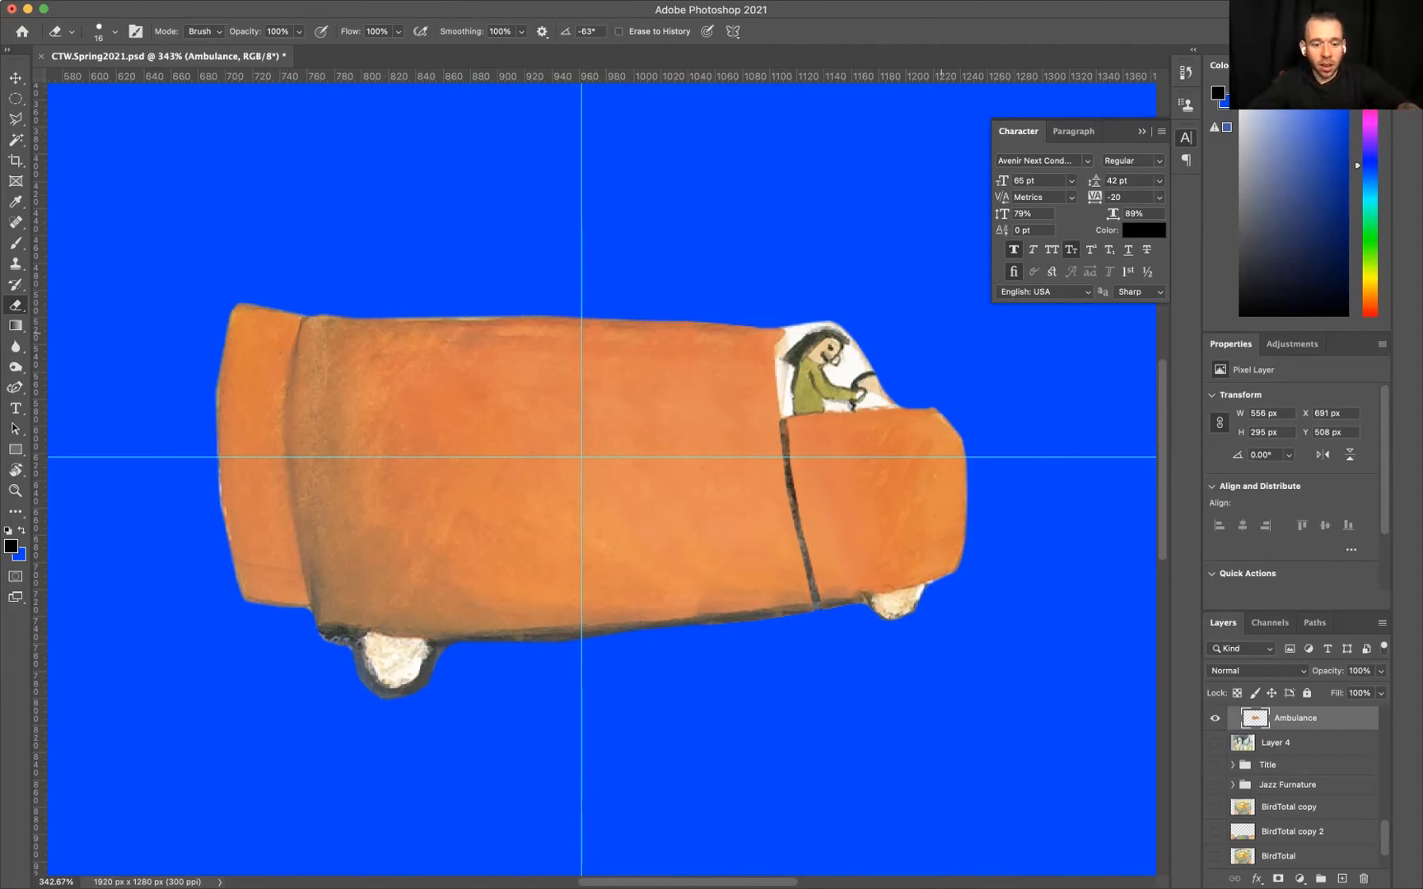
Hide the blue background layer and save a PNG copy of the artwork as Ambulance.png in the Assets folder
{"action": "scroll", "coordinate": [1292, 782], "scroll_direction": "down", "scroll_amount": 2}
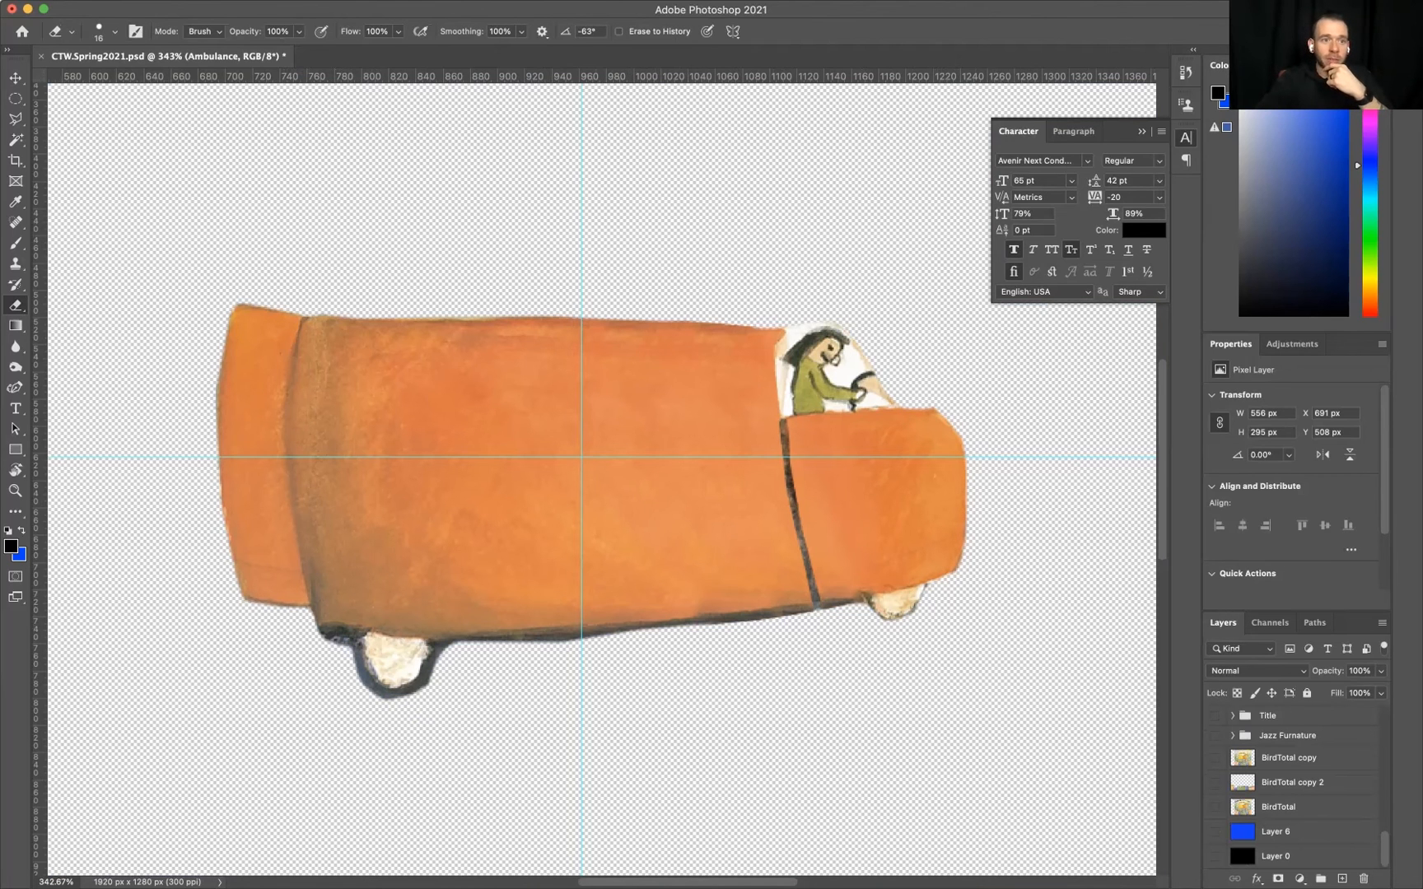
{"action": "left_click", "coordinate": [122, 10]}
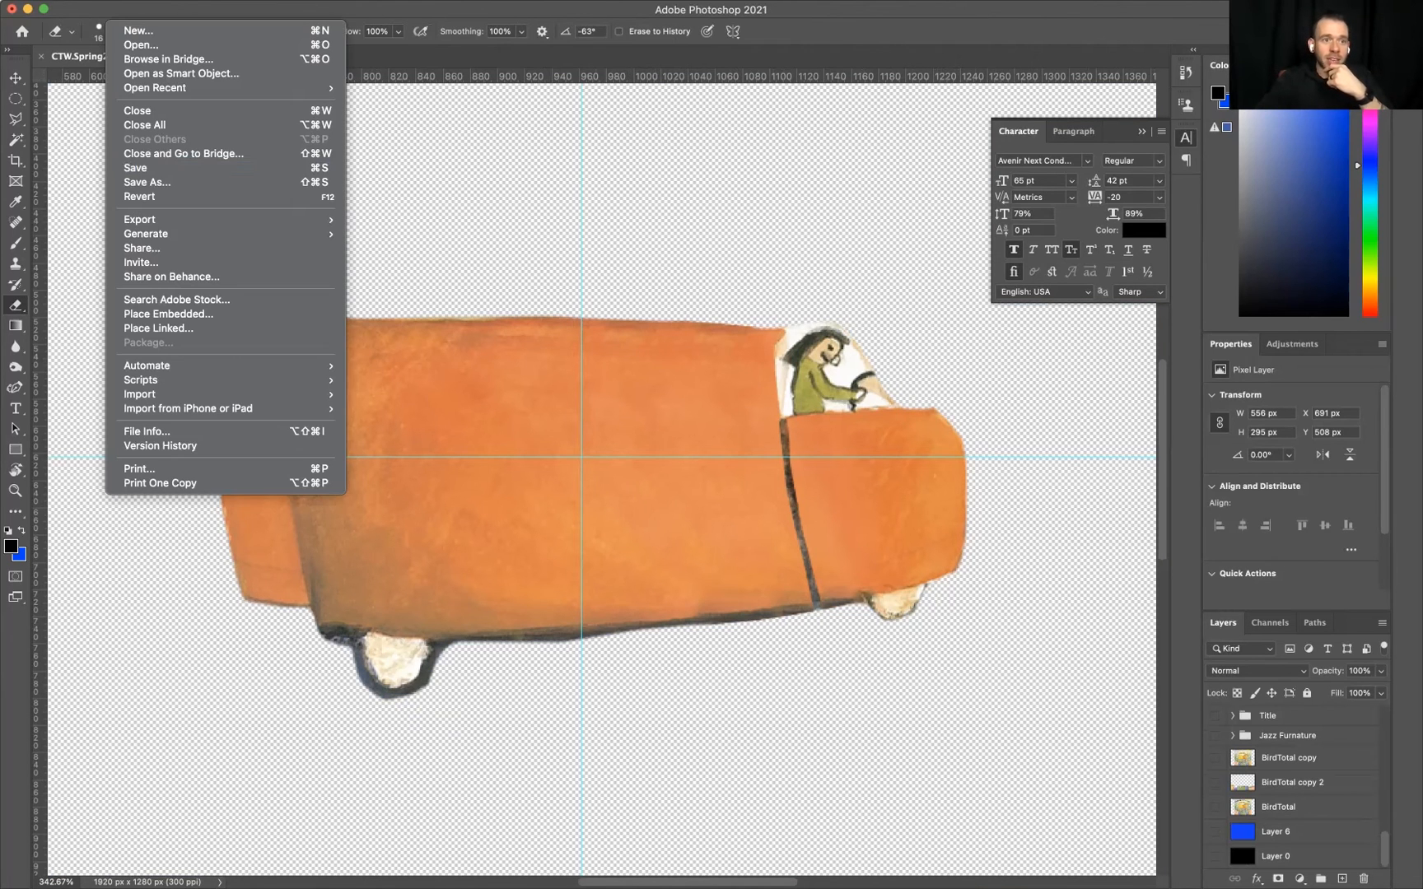
{"action": "left_click", "coordinate": [147, 182]}
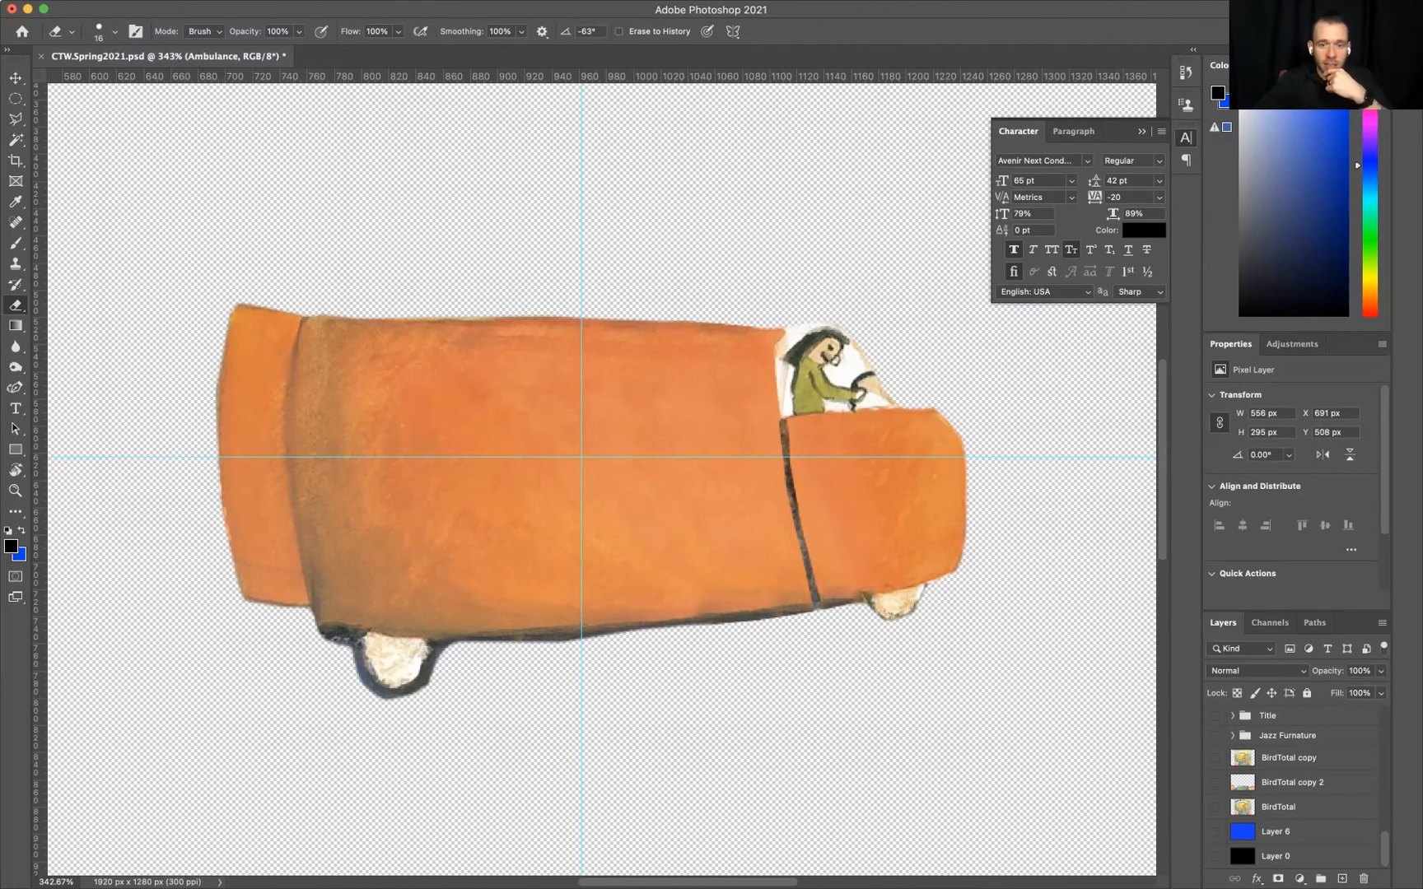
{"action": "left_click", "coordinate": [797, 439]}
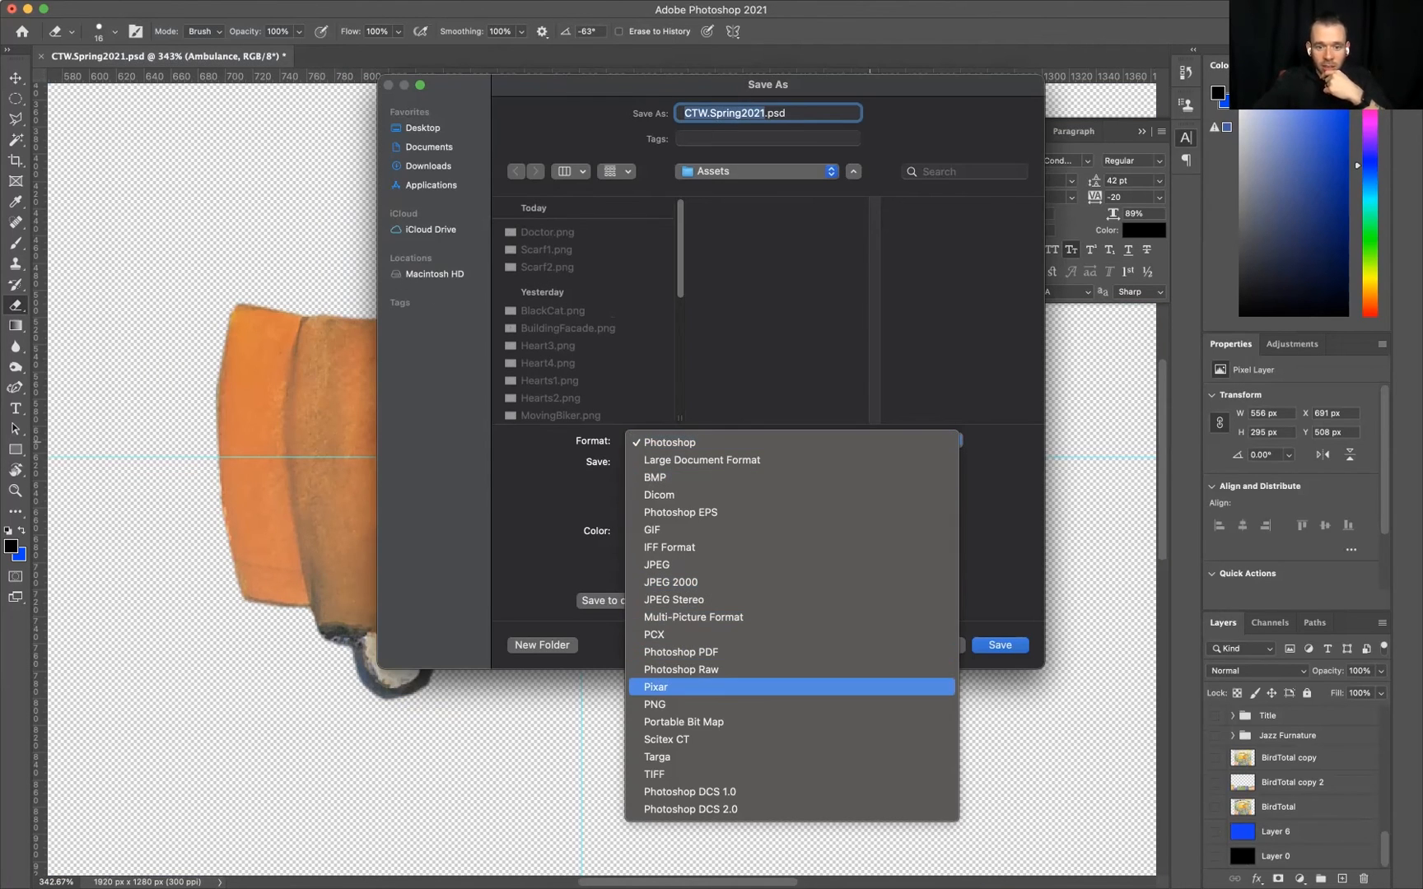
{"action": "left_click", "coordinate": [730, 703]}
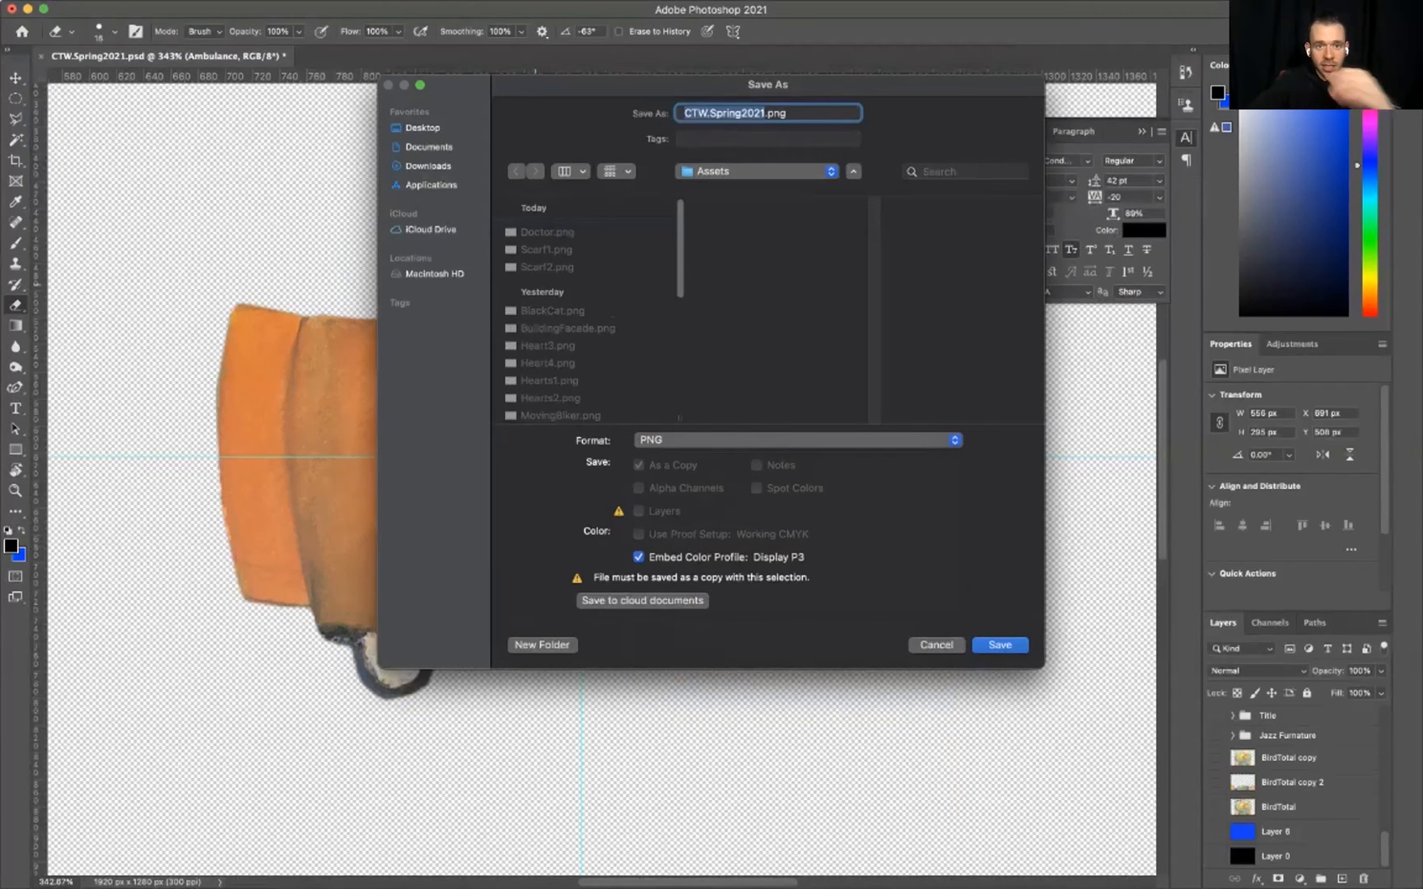
{"action": "type", "text": "Ambulance"}
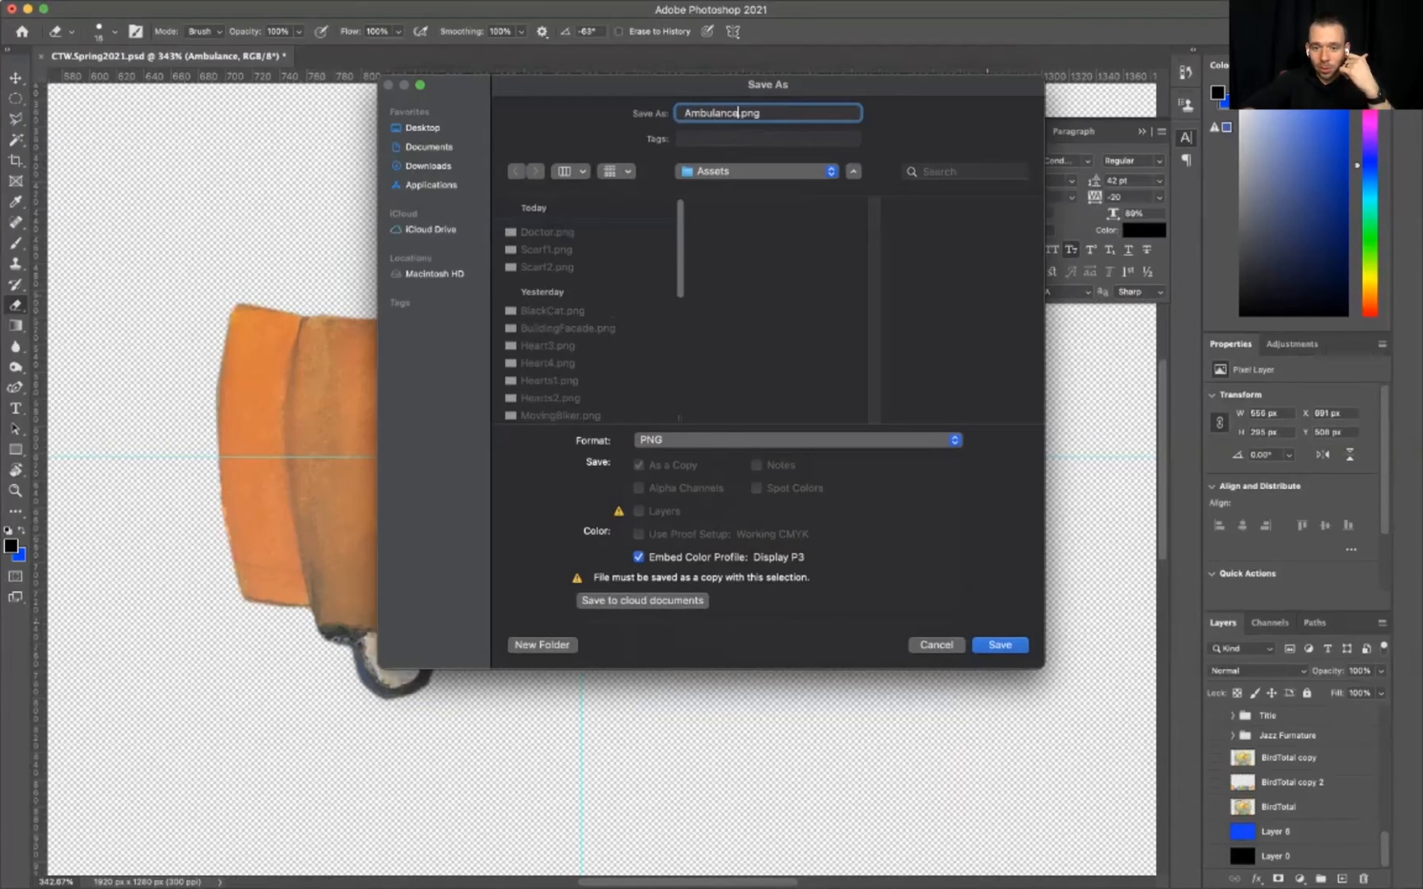
{"action": "key", "text": "Return"}
{"action": "key", "text": "Return"}
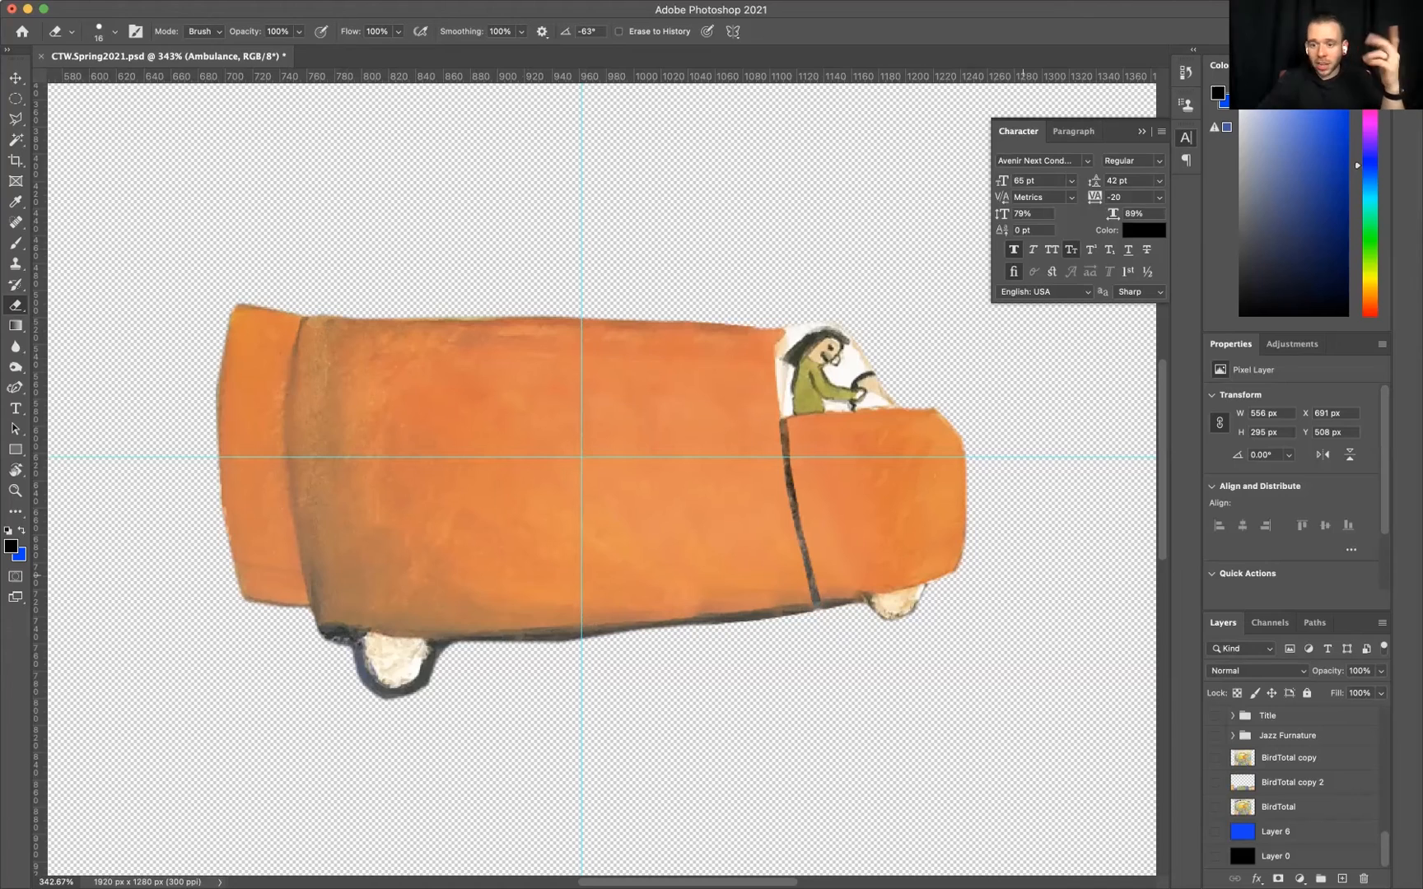
Hide the Ambulance layer and show the Doctor layer on its own to examine the separated figure
{"action": "scroll", "coordinate": [1291, 787], "scroll_direction": "up", "scroll_amount": 10}
{"action": "scroll", "coordinate": [1291, 786], "scroll_direction": "down", "scroll_amount": 8}
{"action": "scroll", "coordinate": [1291, 787], "scroll_direction": "down", "scroll_amount": 3}
{"action": "scroll", "coordinate": [1291, 786], "scroll_direction": "up", "scroll_amount": 5}
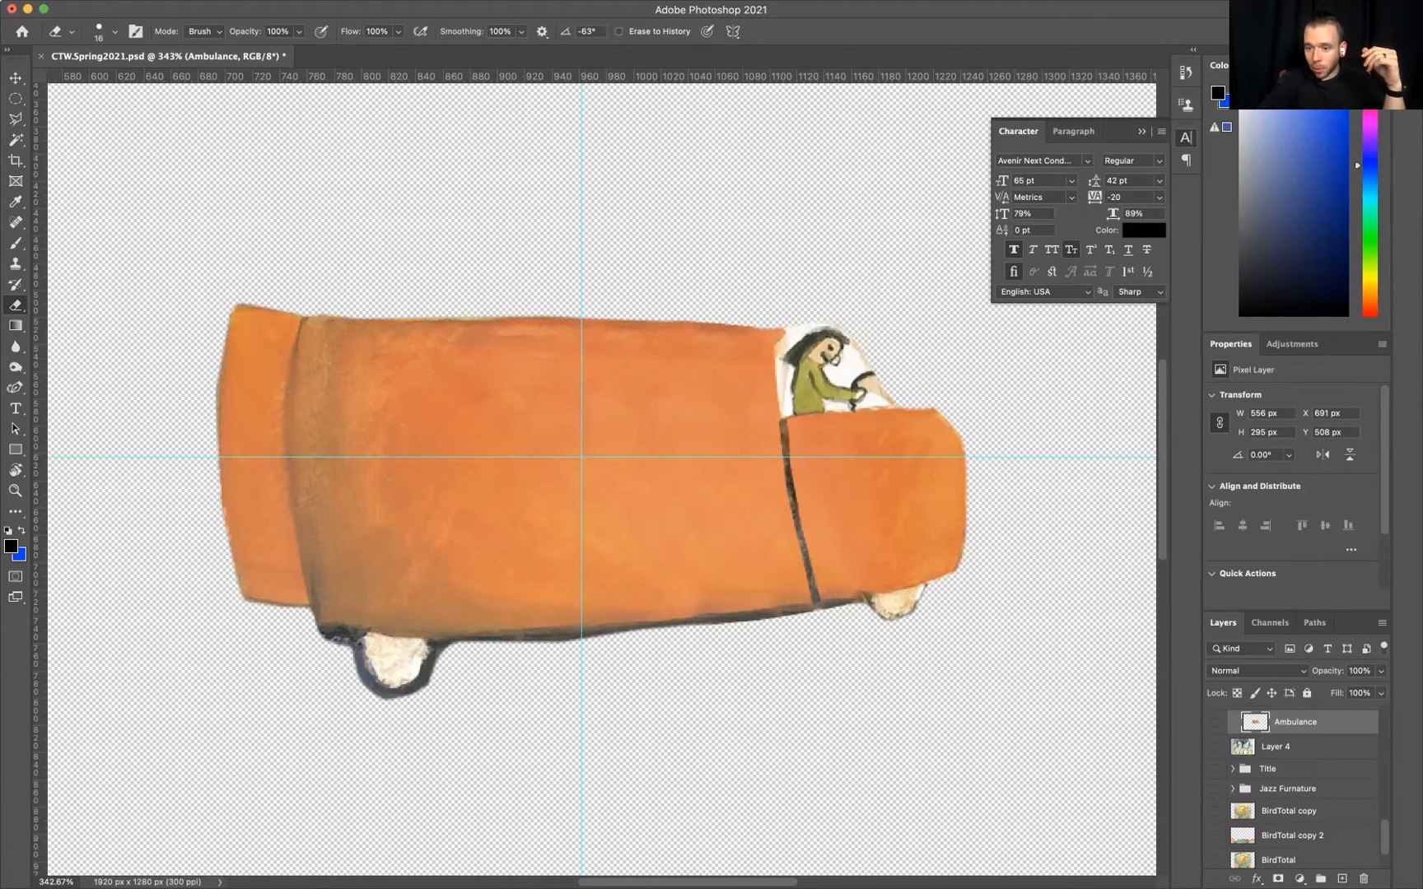
{"action": "left_click", "coordinate": [1214, 722]}
{"action": "scroll", "coordinate": [1291, 786], "scroll_direction": "up", "scroll_amount": 1}
{"action": "left_click", "coordinate": [1215, 755]}
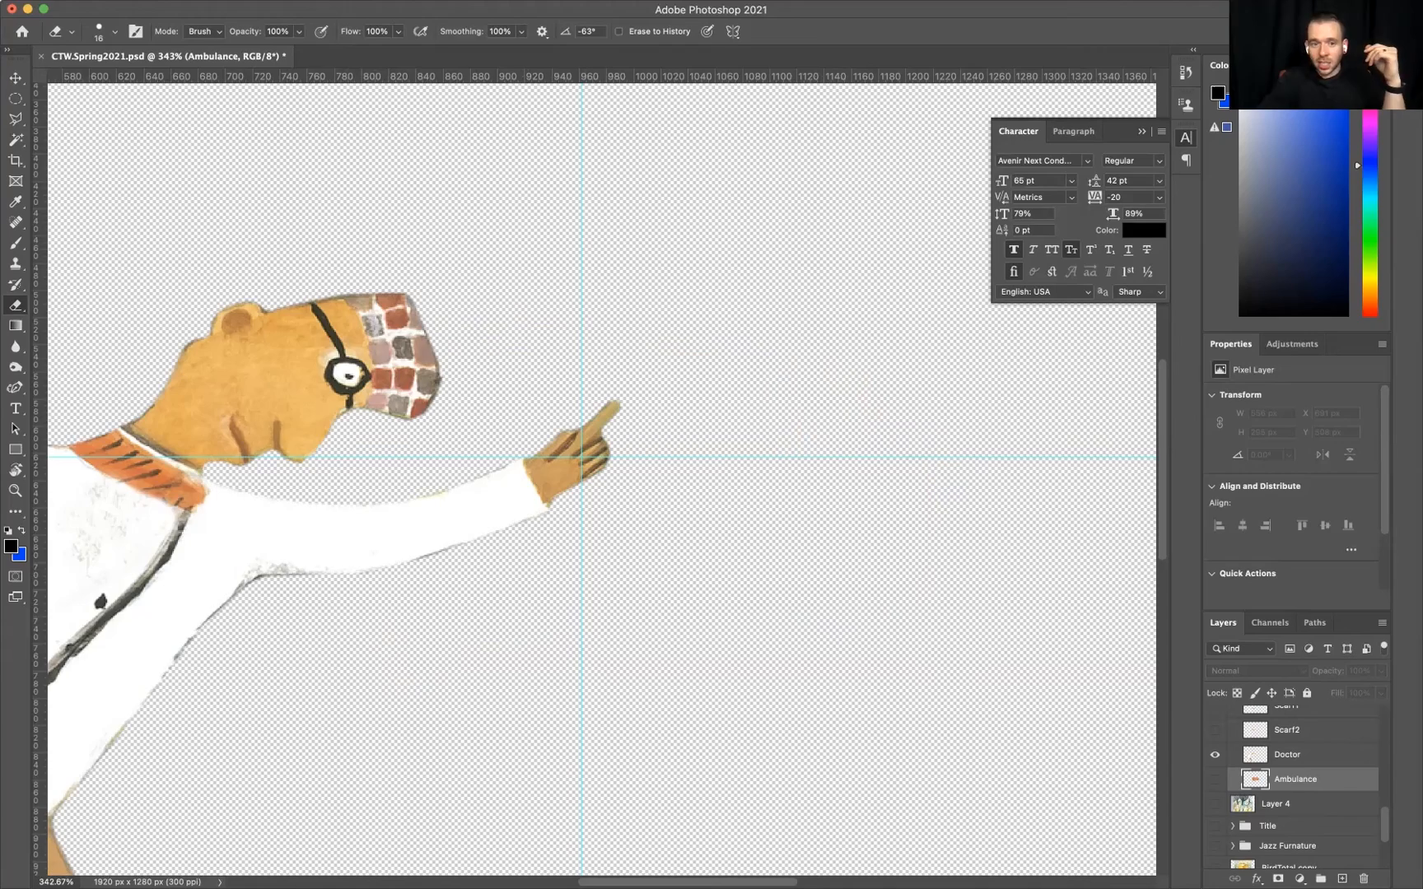
{"action": "scroll", "coordinate": [608, 451], "scroll_direction": "down", "scroll_amount": 8}
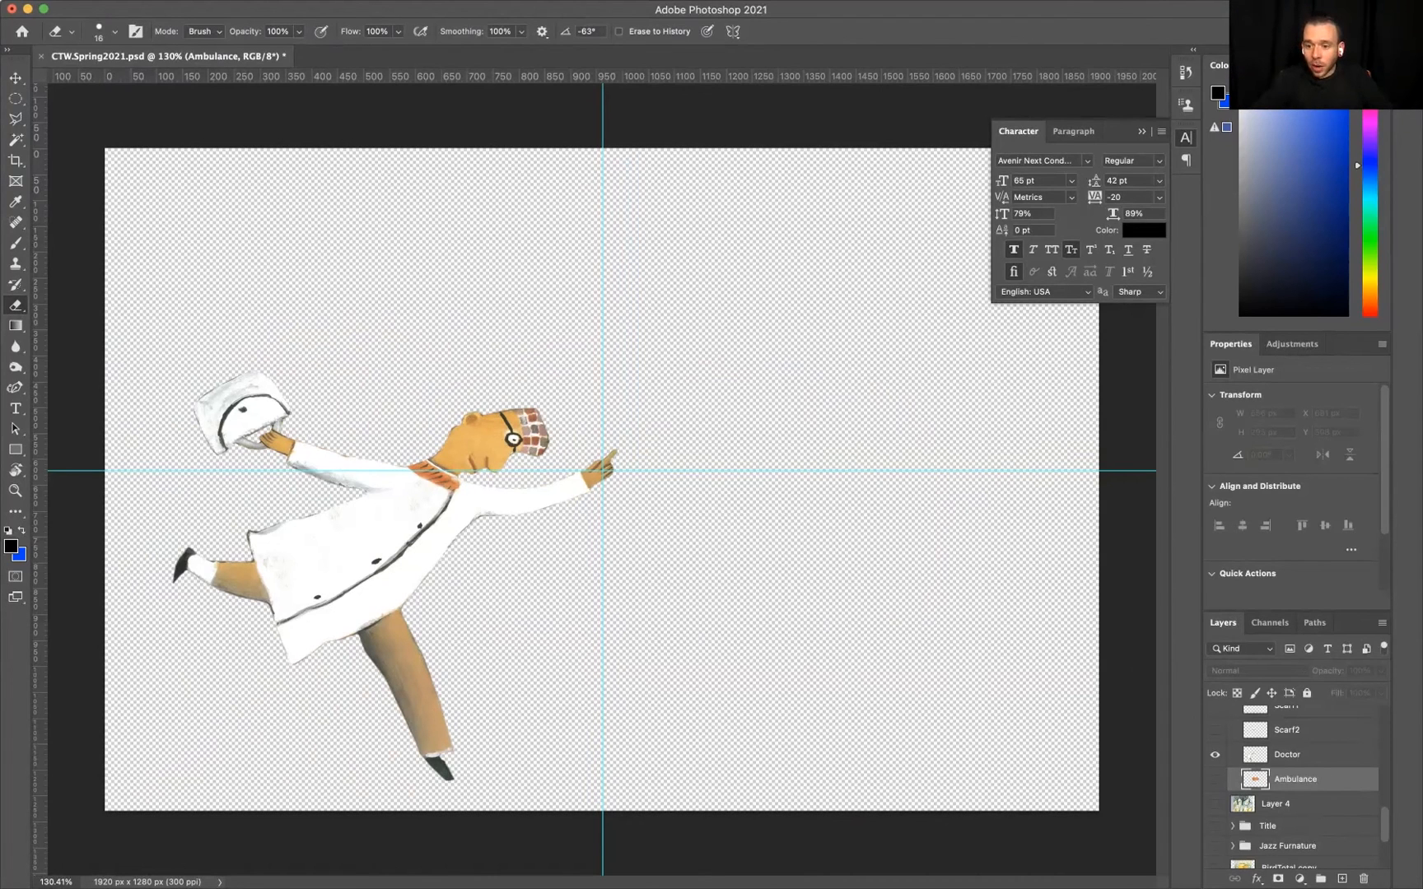
{"action": "left_click", "coordinate": [1215, 754]}
{"action": "scroll", "coordinate": [1290, 783], "scroll_direction": "up", "scroll_amount": 1}
{"action": "scroll", "coordinate": [1291, 782], "scroll_direction": "up", "scroll_amount": 1}
{"action": "left_click", "coordinate": [1215, 779]}
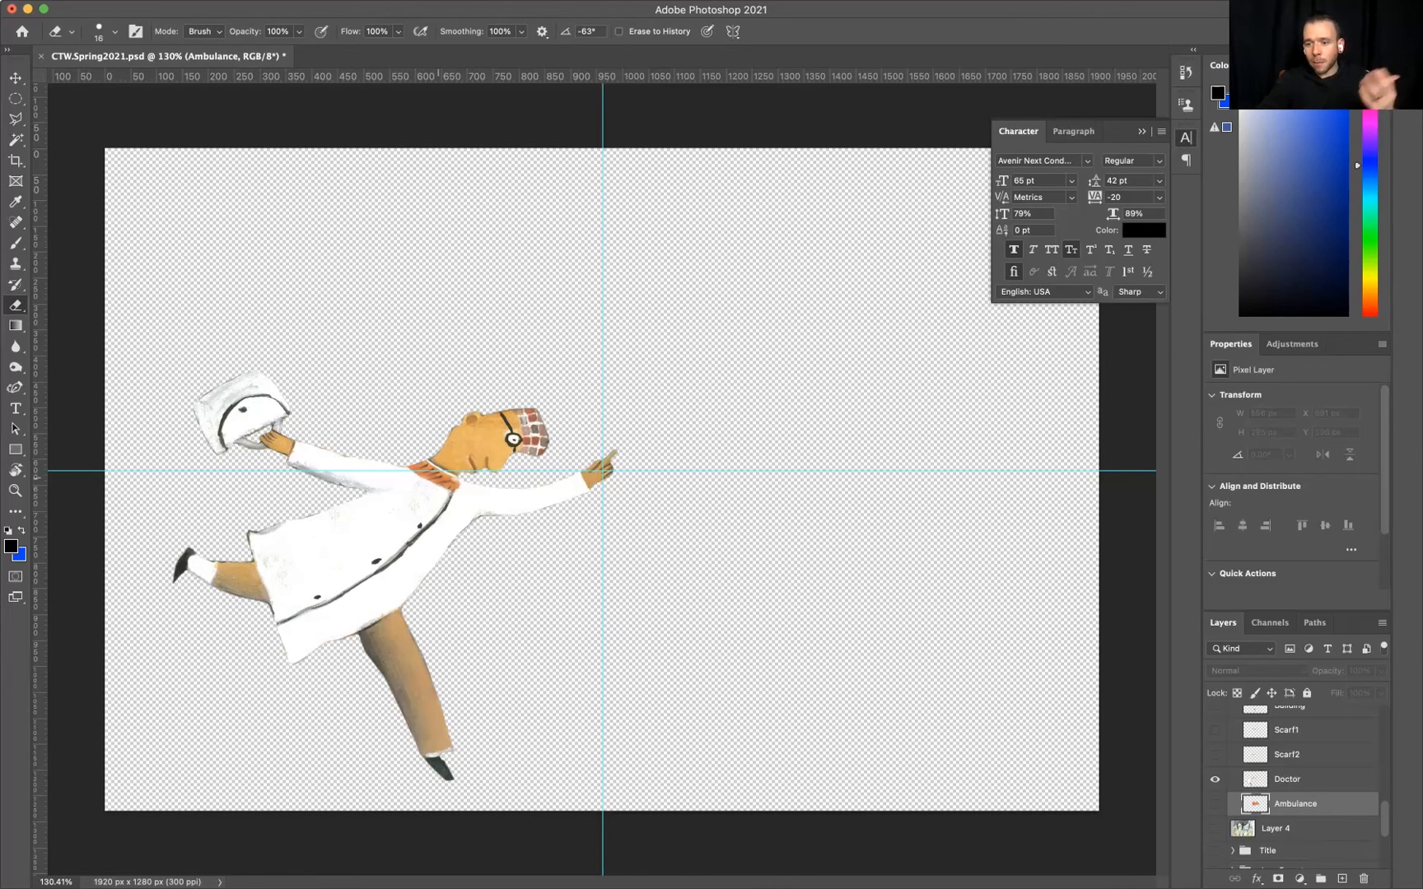
Hide the Doctor layer, view the Scarf2 and Scarf1 layers one at a time, and hide both
{"action": "left_click", "coordinate": [1214, 779]}
{"action": "left_click", "coordinate": [1215, 754]}
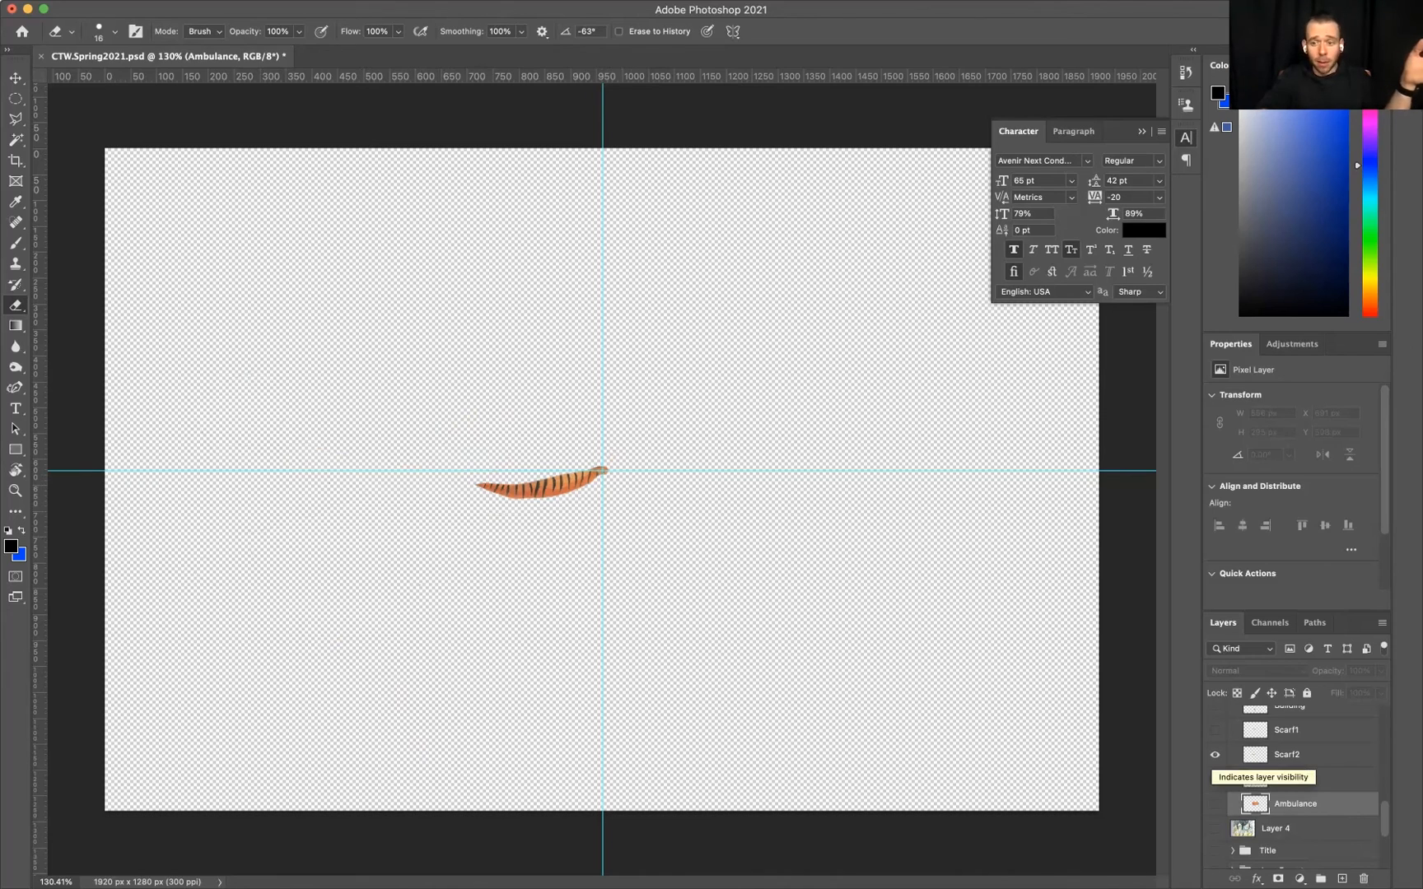
{"action": "left_click", "coordinate": [1214, 754]}
{"action": "left_click", "coordinate": [1214, 729]}
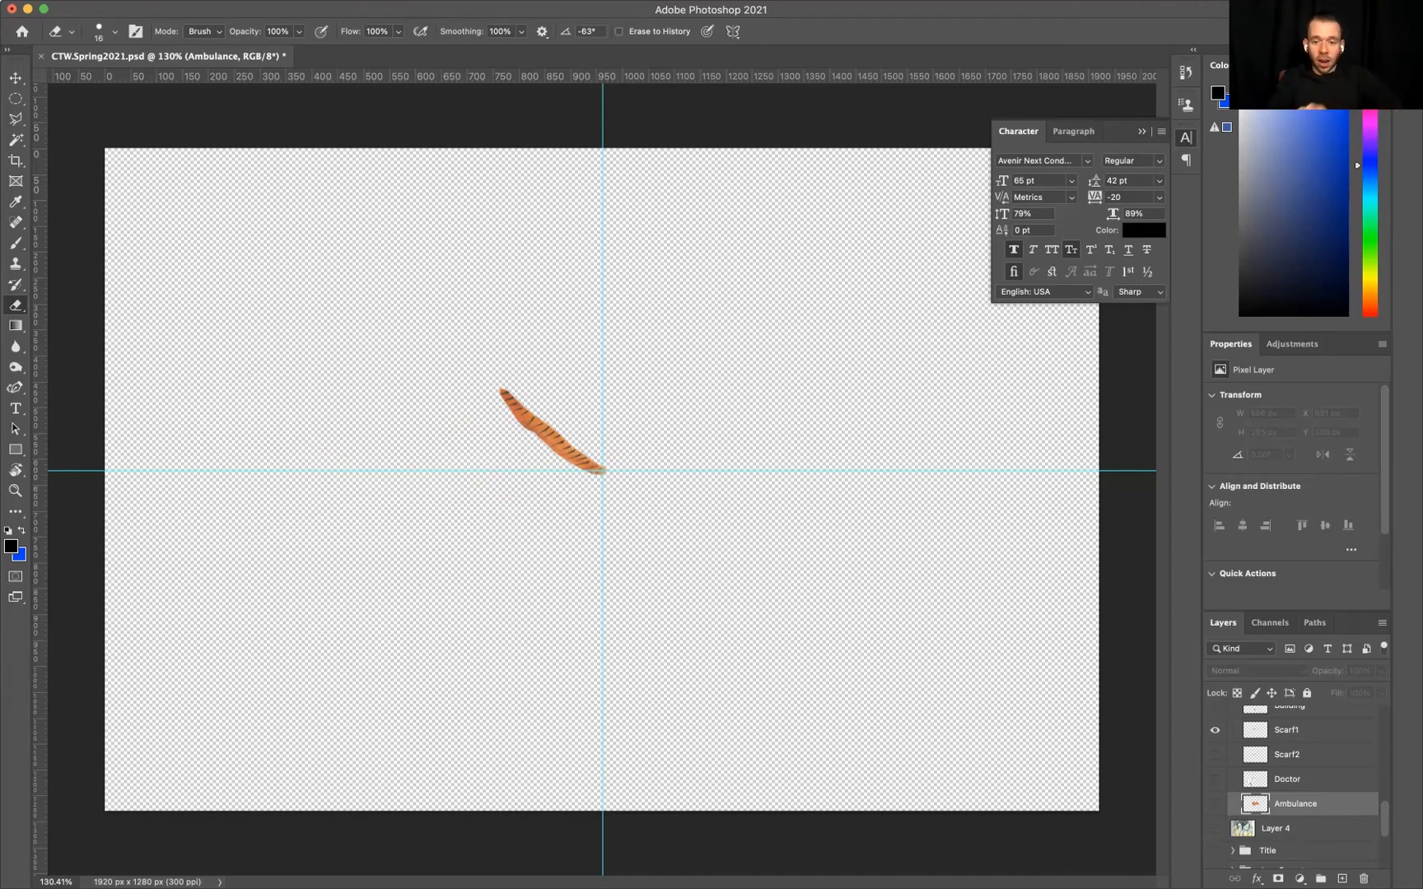
{"action": "left_click", "coordinate": [1215, 730]}
Show the Building layer on its own to examine its cut-out windows, and hide it again
{"action": "scroll", "coordinate": [1301, 782], "scroll_direction": "up", "scroll_amount": 1}
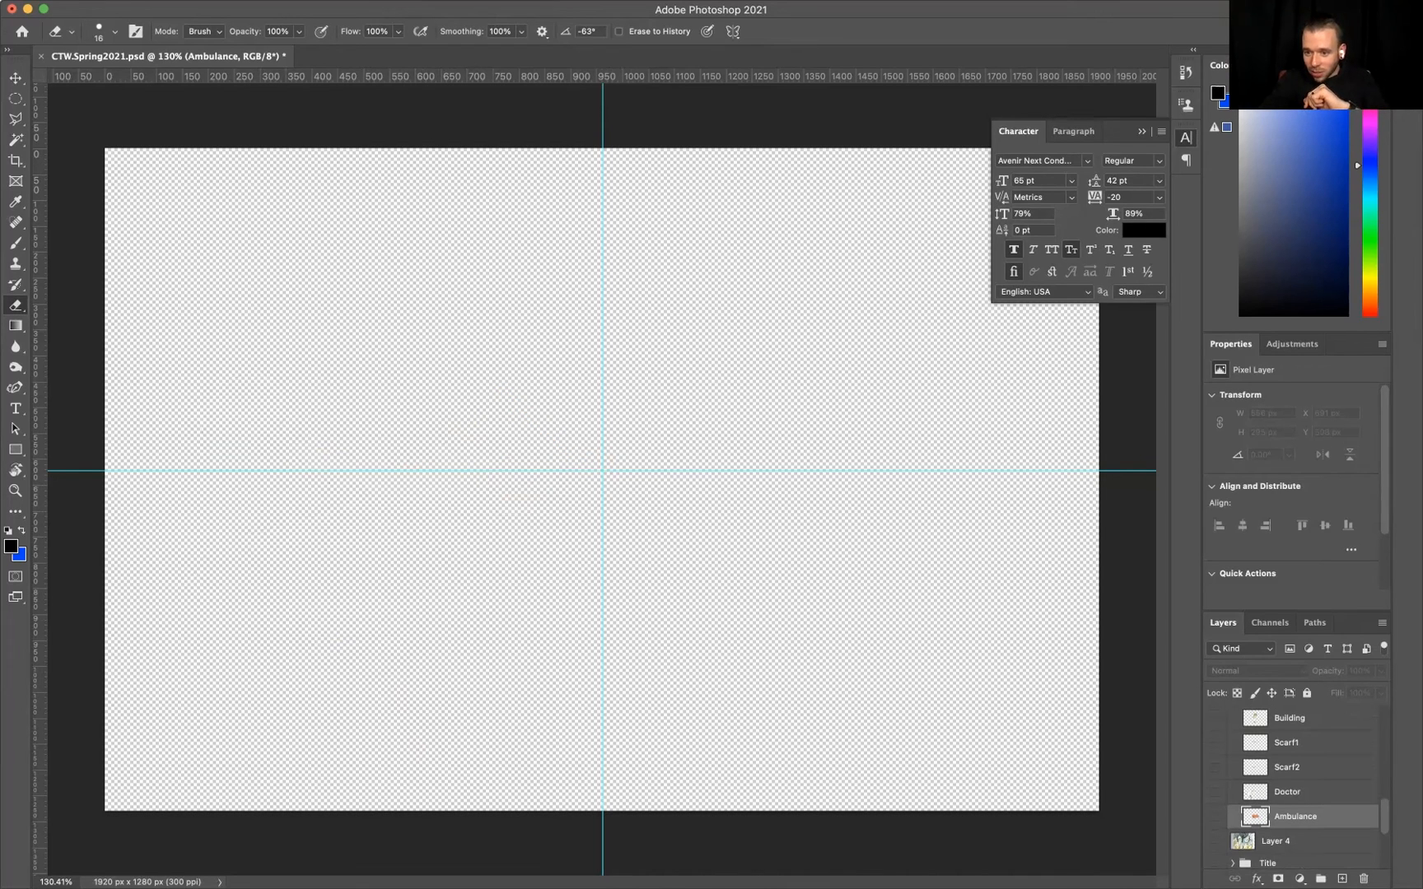
{"action": "scroll", "coordinate": [1215, 730], "scroll_direction": "up", "scroll_amount": 1}
{"action": "left_click", "coordinate": [1216, 729]}
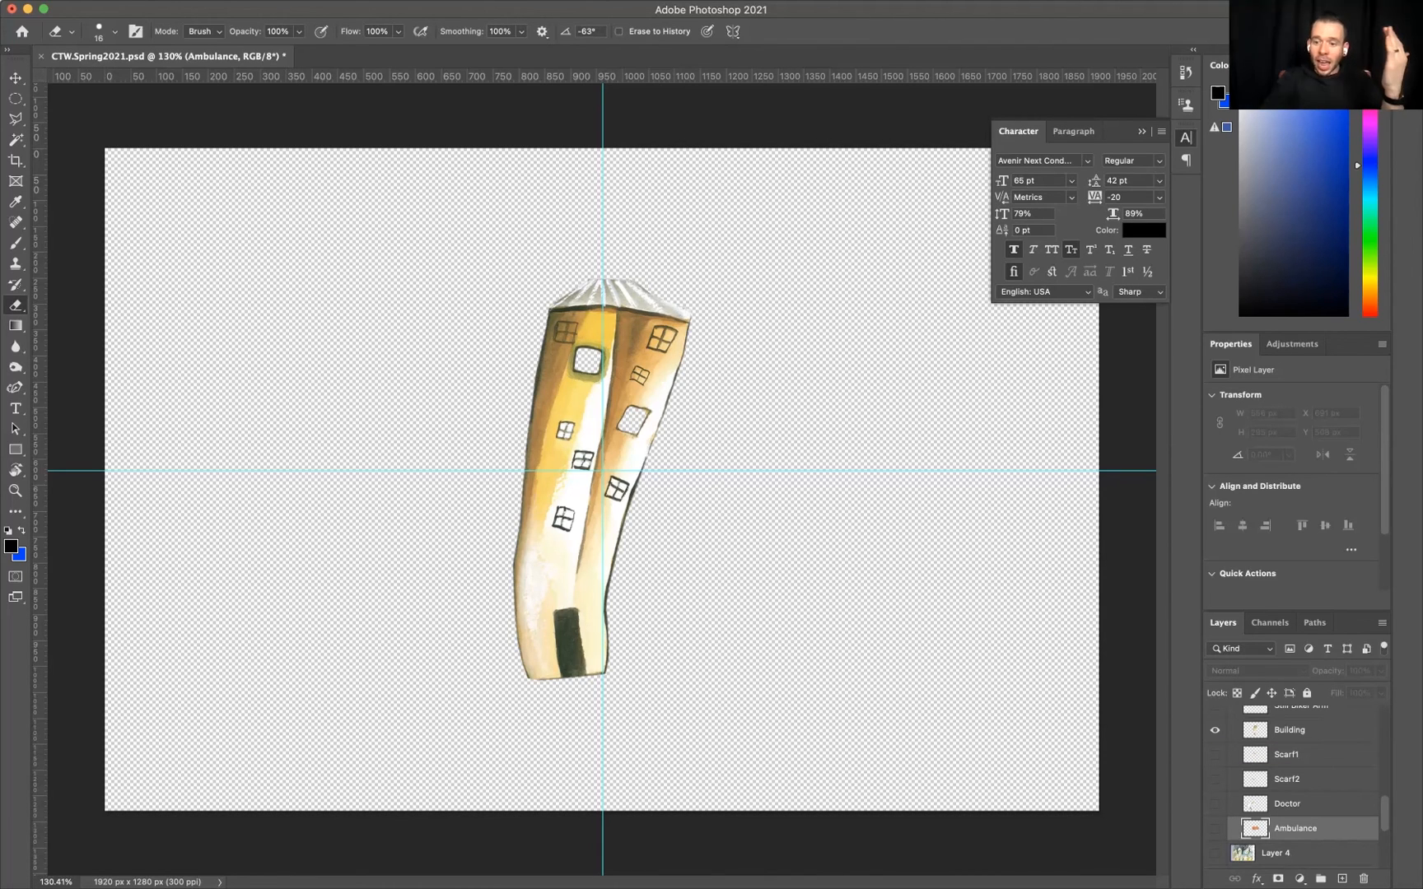
{"action": "left_click", "coordinate": [1216, 730]}
Show the Window Lover layer on its own to examine the cat, and hide it again
{"action": "scroll", "coordinate": [1216, 730], "scroll_direction": "up", "scroll_amount": 3}
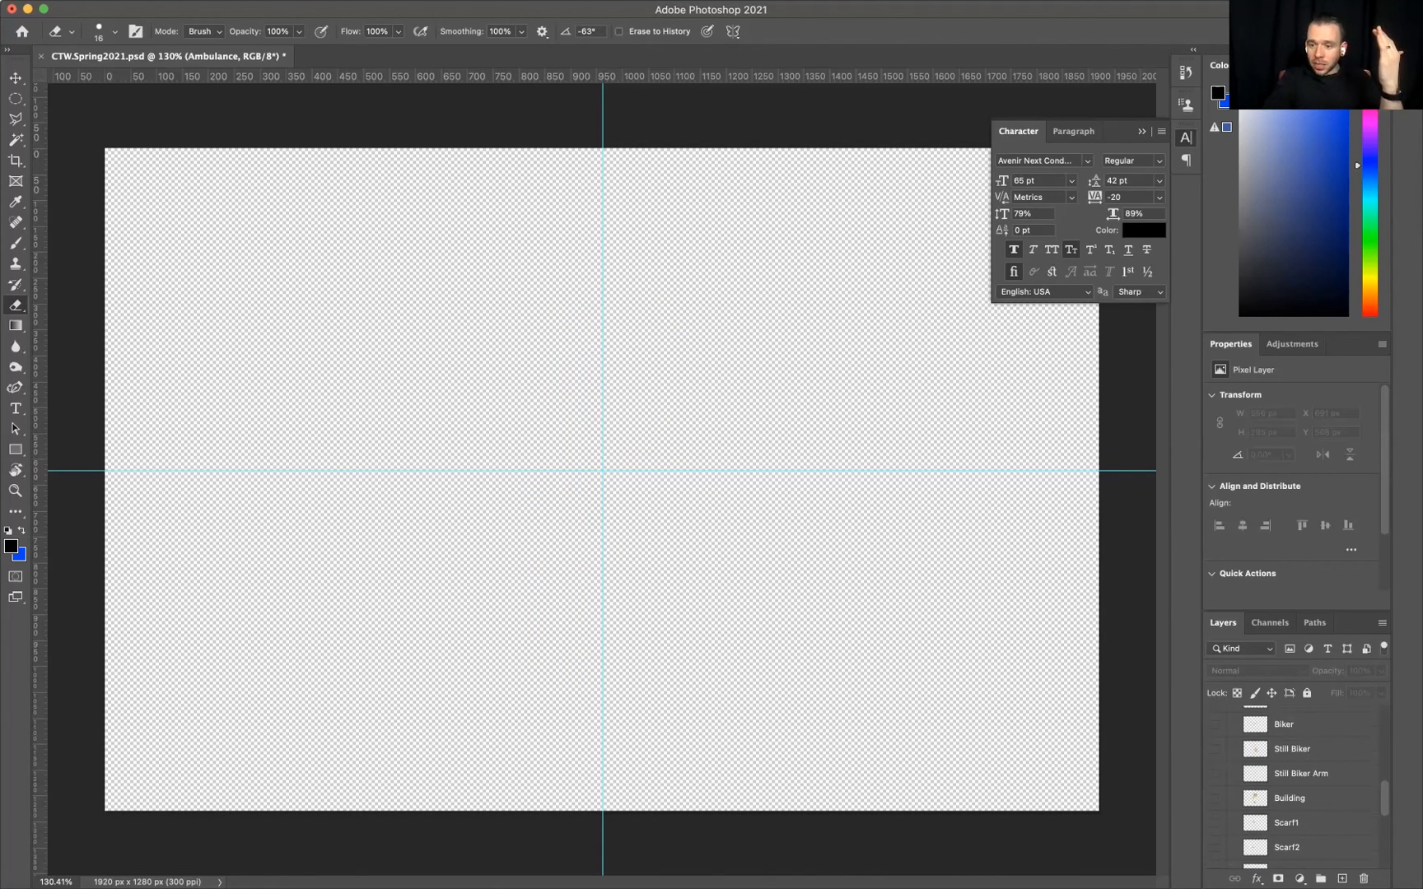
{"action": "scroll", "coordinate": [1293, 790], "scroll_direction": "up", "scroll_amount": 5}
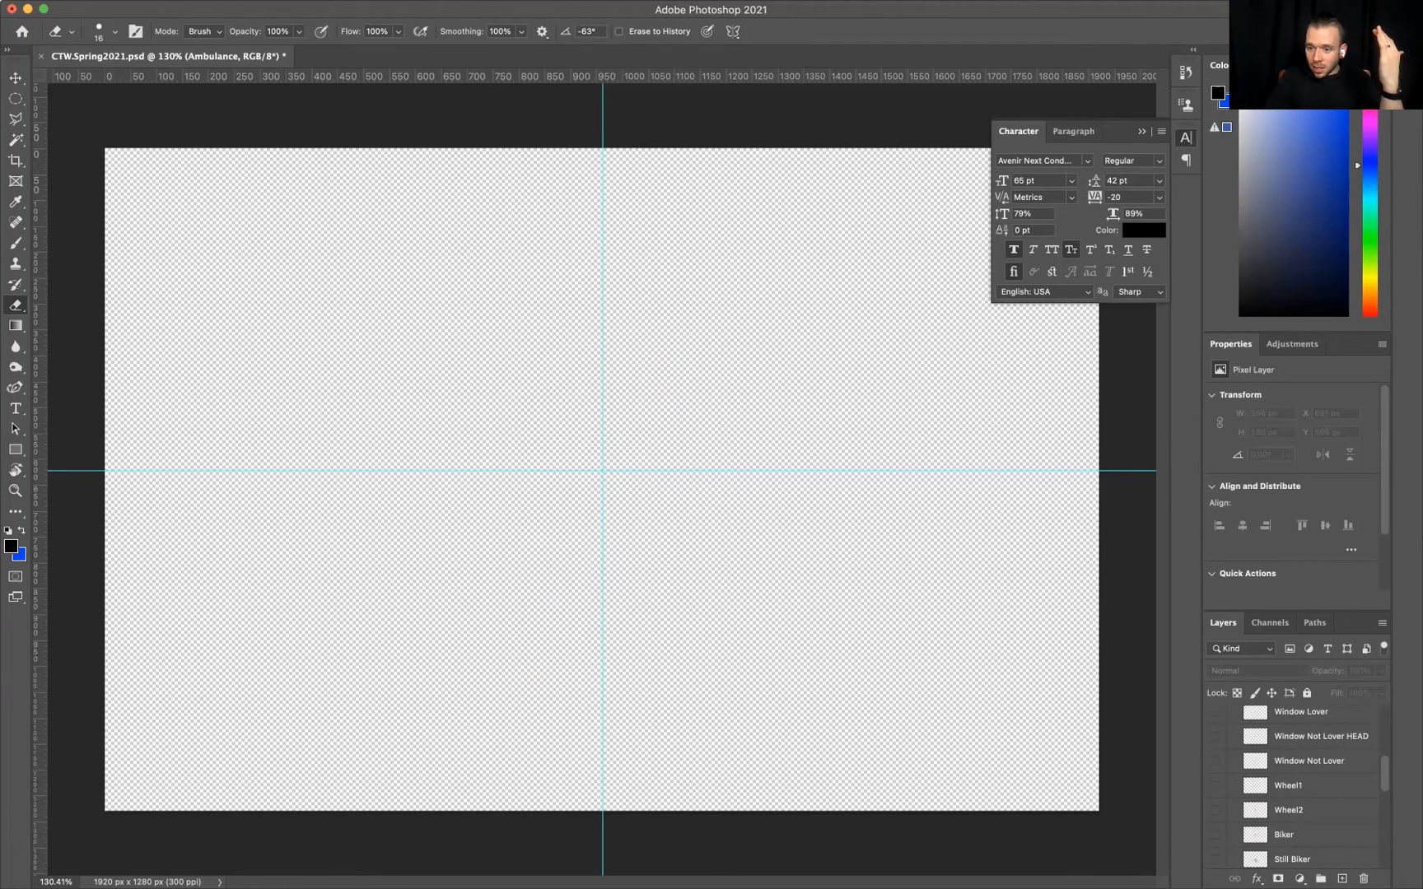
{"action": "left_click", "coordinate": [1216, 745]}
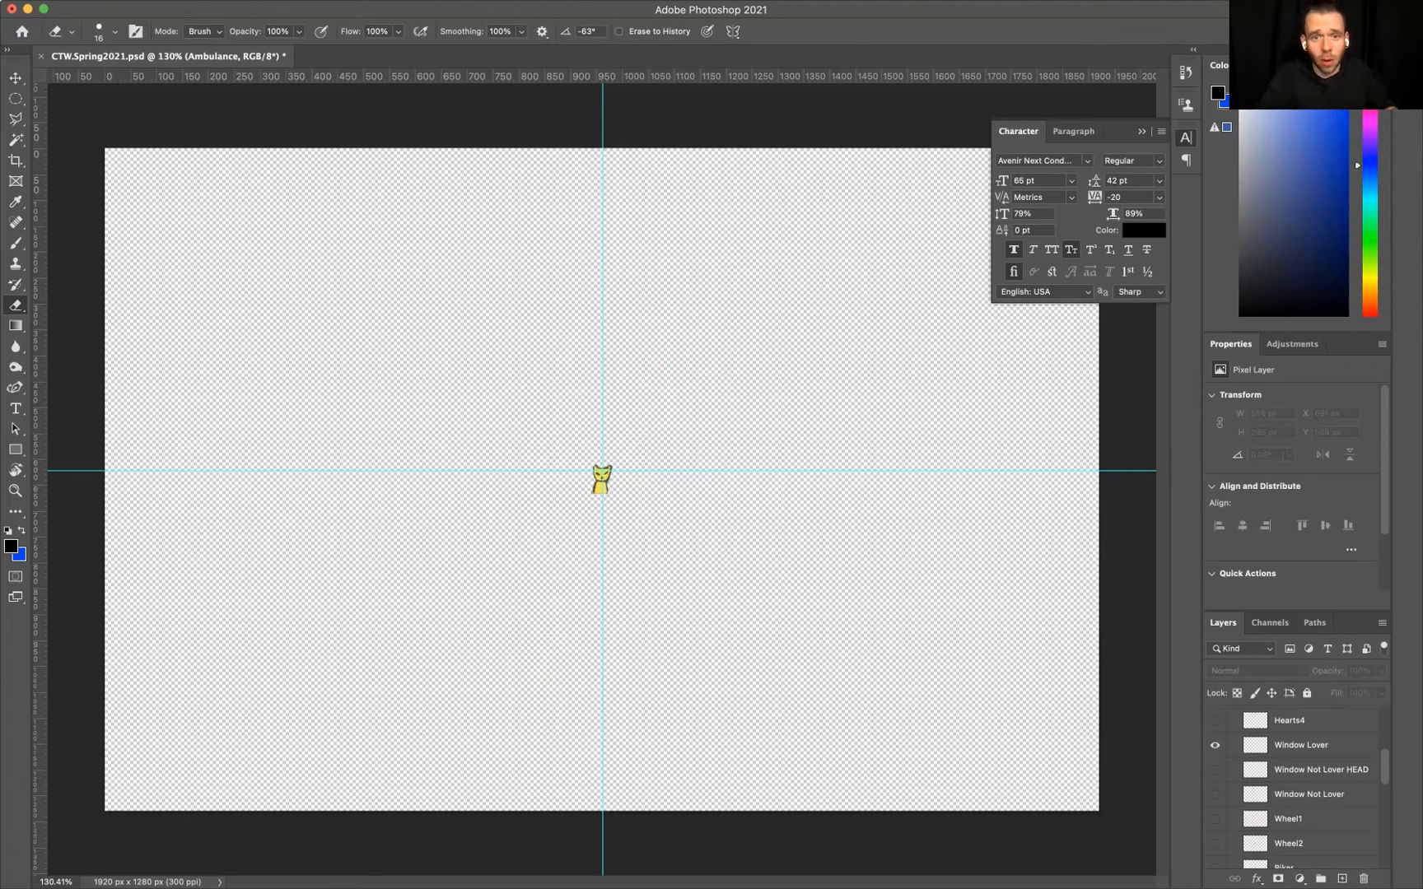
{"action": "left_click", "coordinate": [1214, 745]}
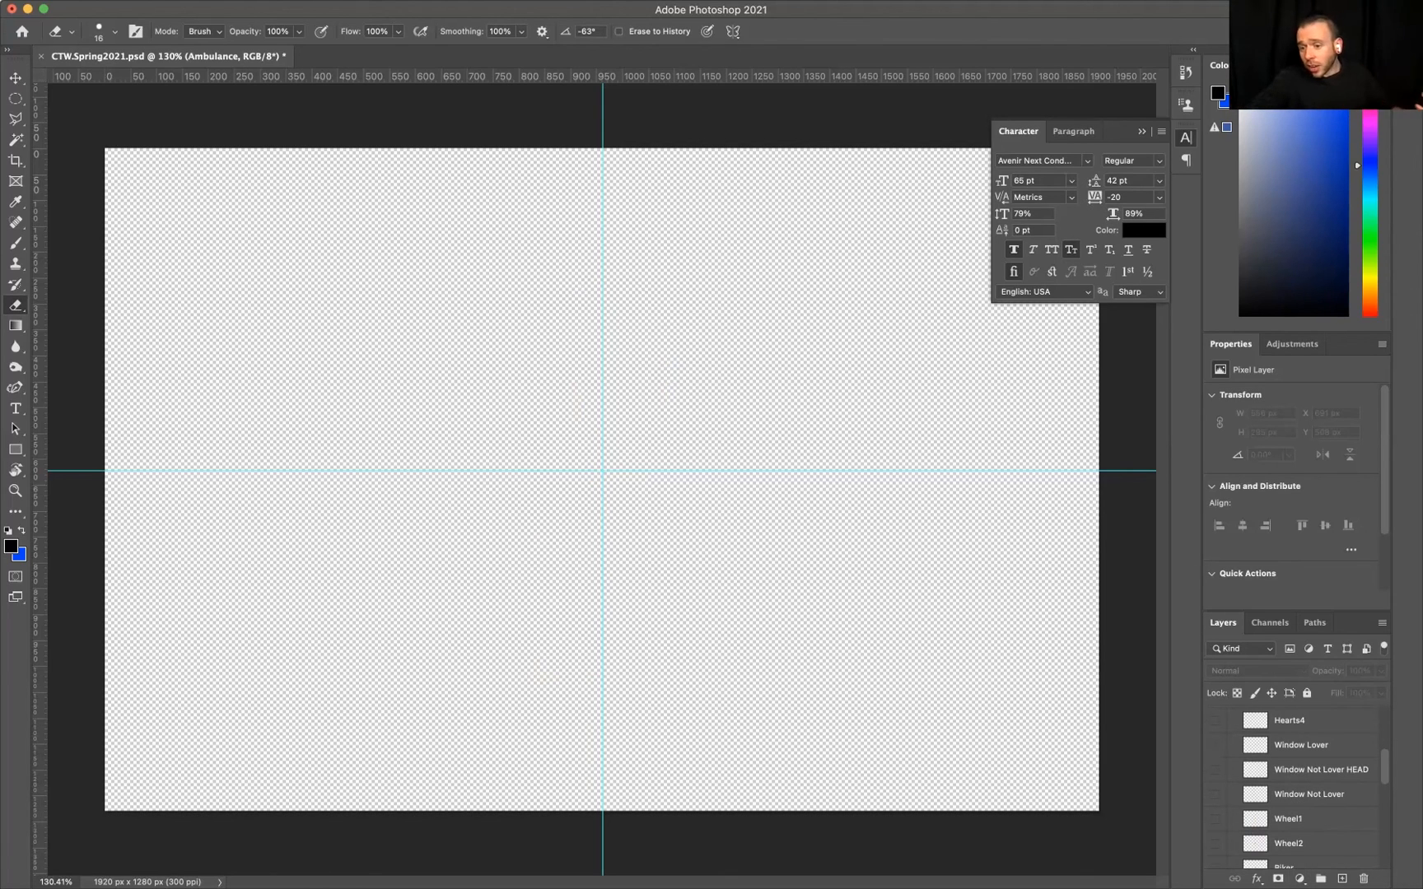
Compare the Window Not Lover HEAD and Window Not Lover layers, leave only the head shown, and switch to the Move tool
{"action": "left_click", "coordinate": [1215, 769]}
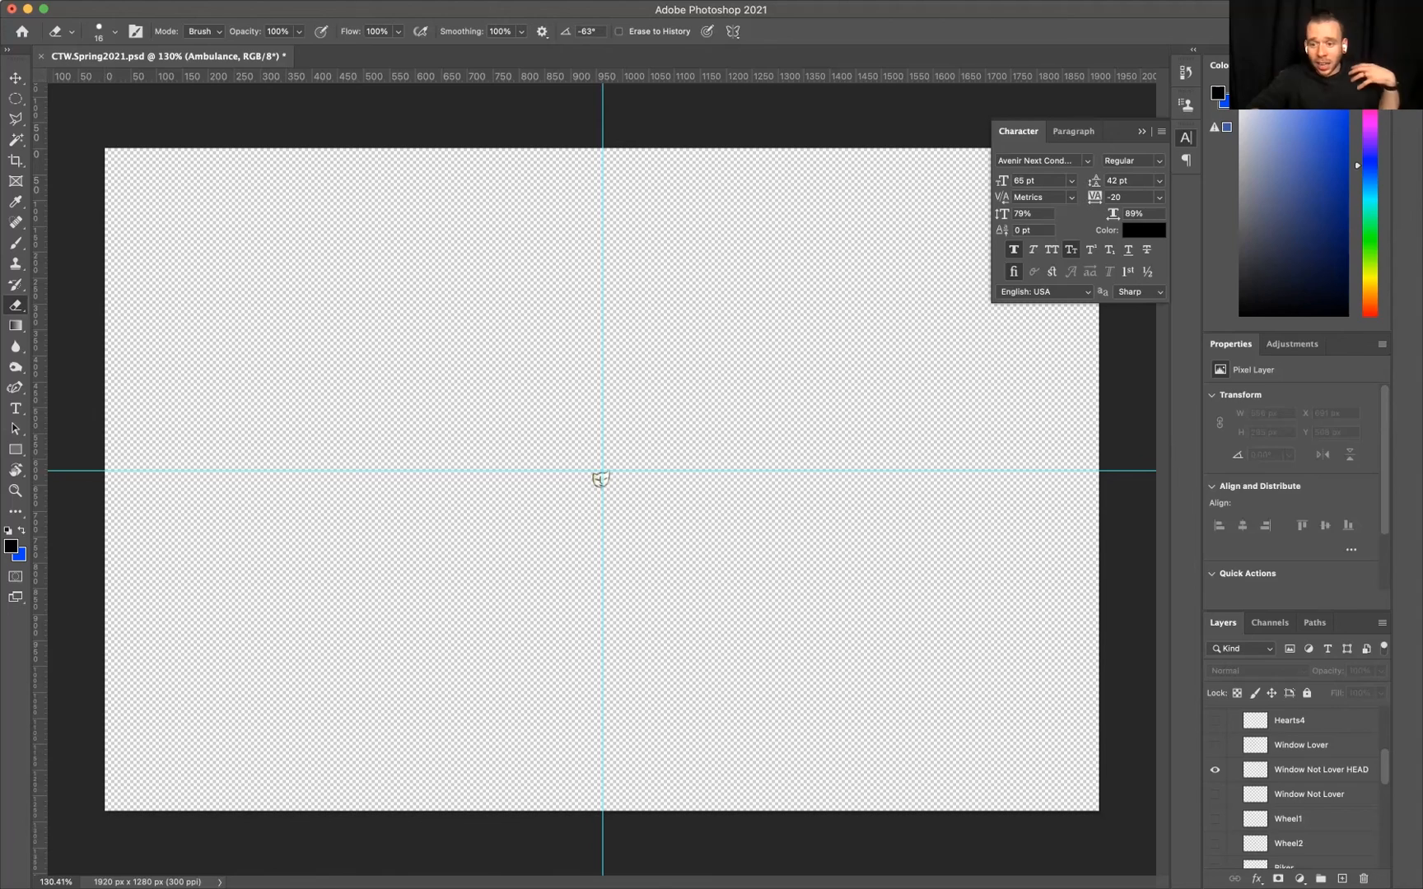
{"action": "left_click", "coordinate": [1214, 794]}
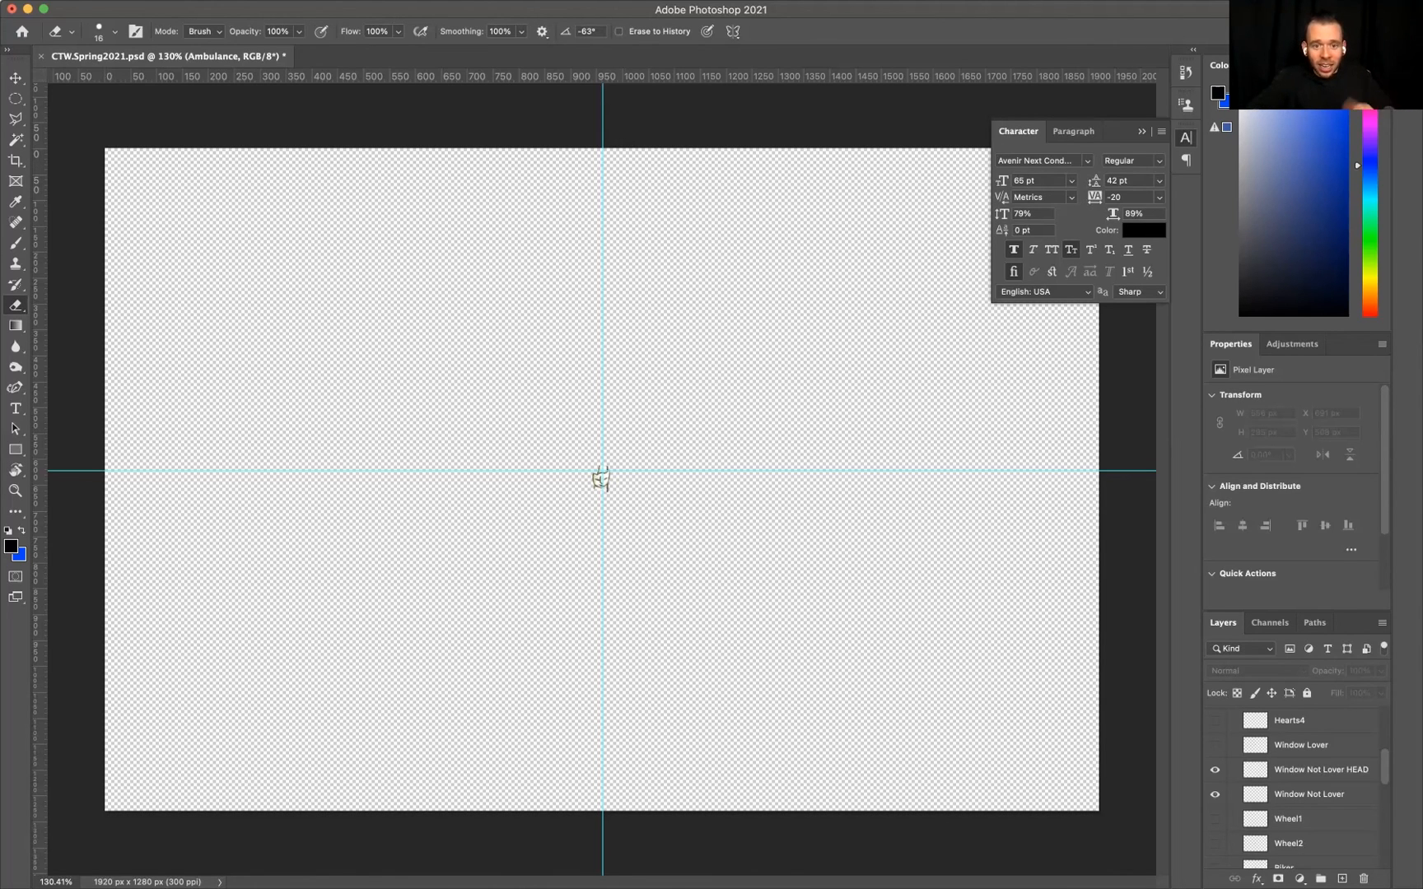
{"action": "left_click", "coordinate": [1215, 770]}
{"action": "left_click", "coordinate": [1215, 769]}
{"action": "left_click", "coordinate": [1215, 794]}
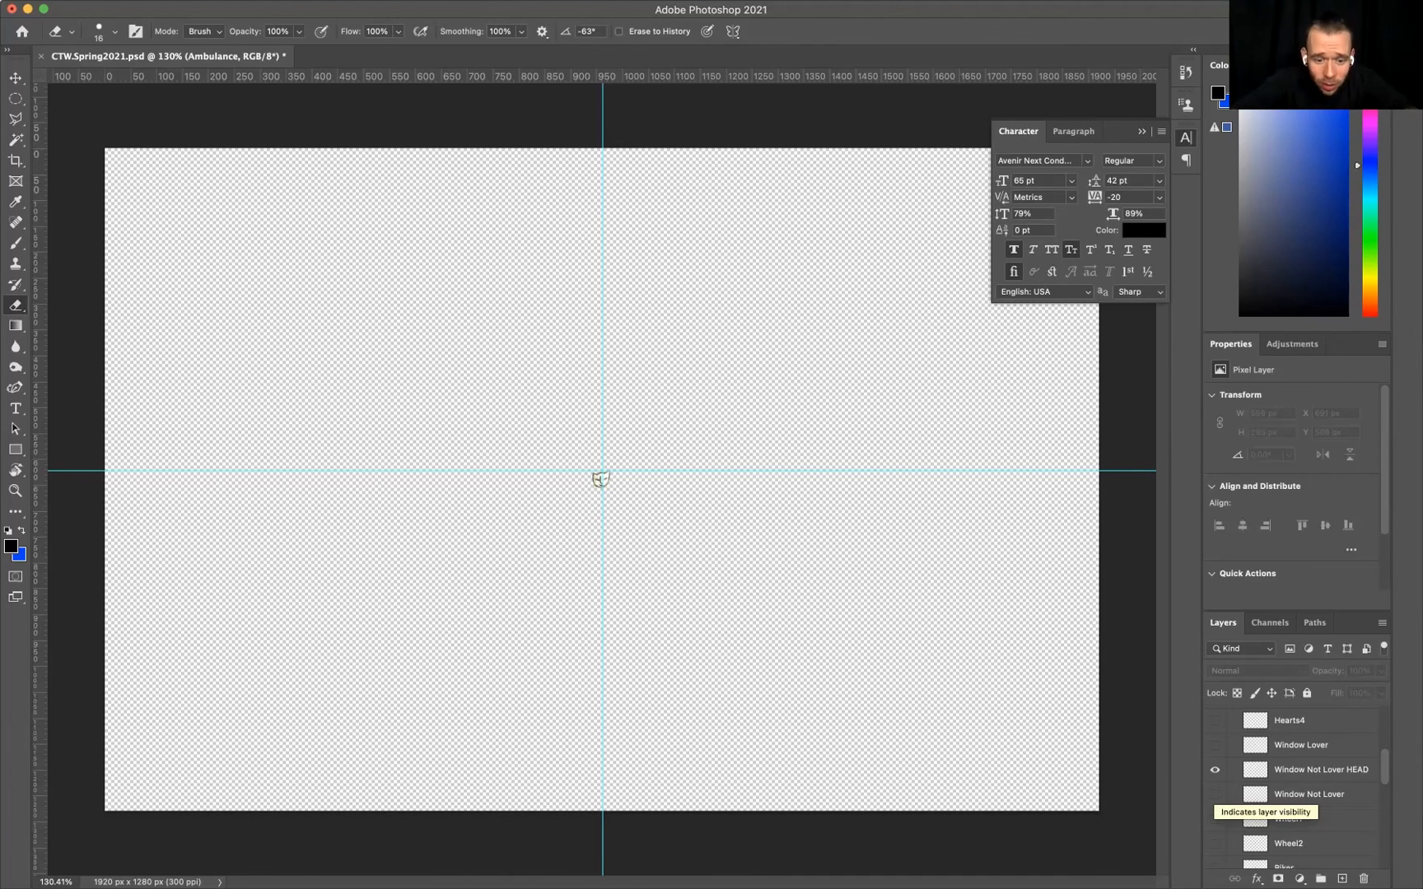
{"action": "key", "text": "v"}
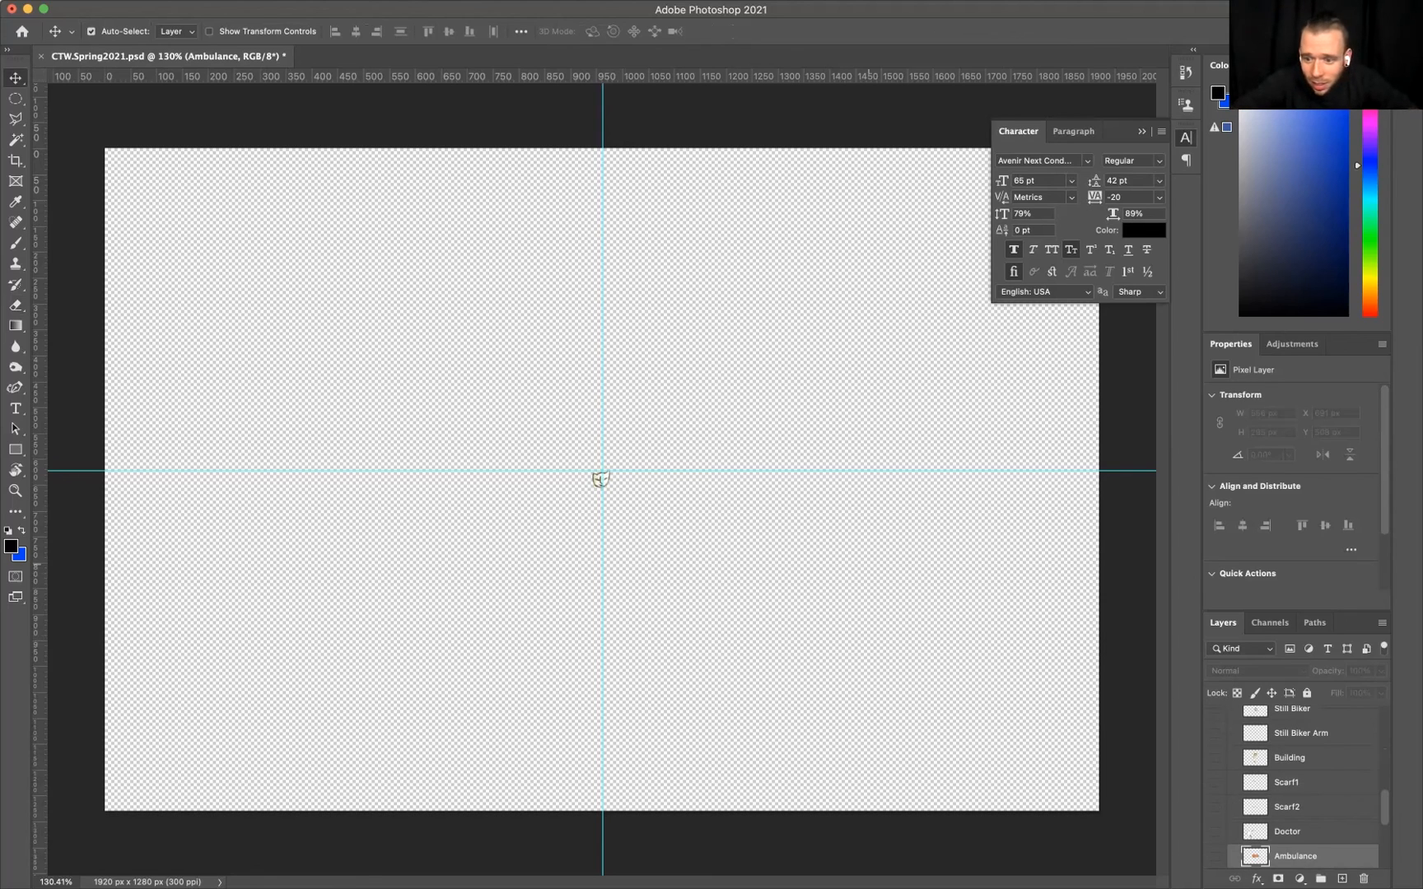
Move the Window Not Lover HEAD layer up onto the guide intersection, to a Y position of 604 px
{"action": "scroll", "coordinate": [1302, 782], "scroll_direction": "up", "scroll_amount": 5}
{"action": "left_click", "coordinate": [1309, 710]}
{"action": "key", "text": "shift+Up"}
{"action": "key", "text": "shift+Up"}
{"action": "key", "text": "Down"}
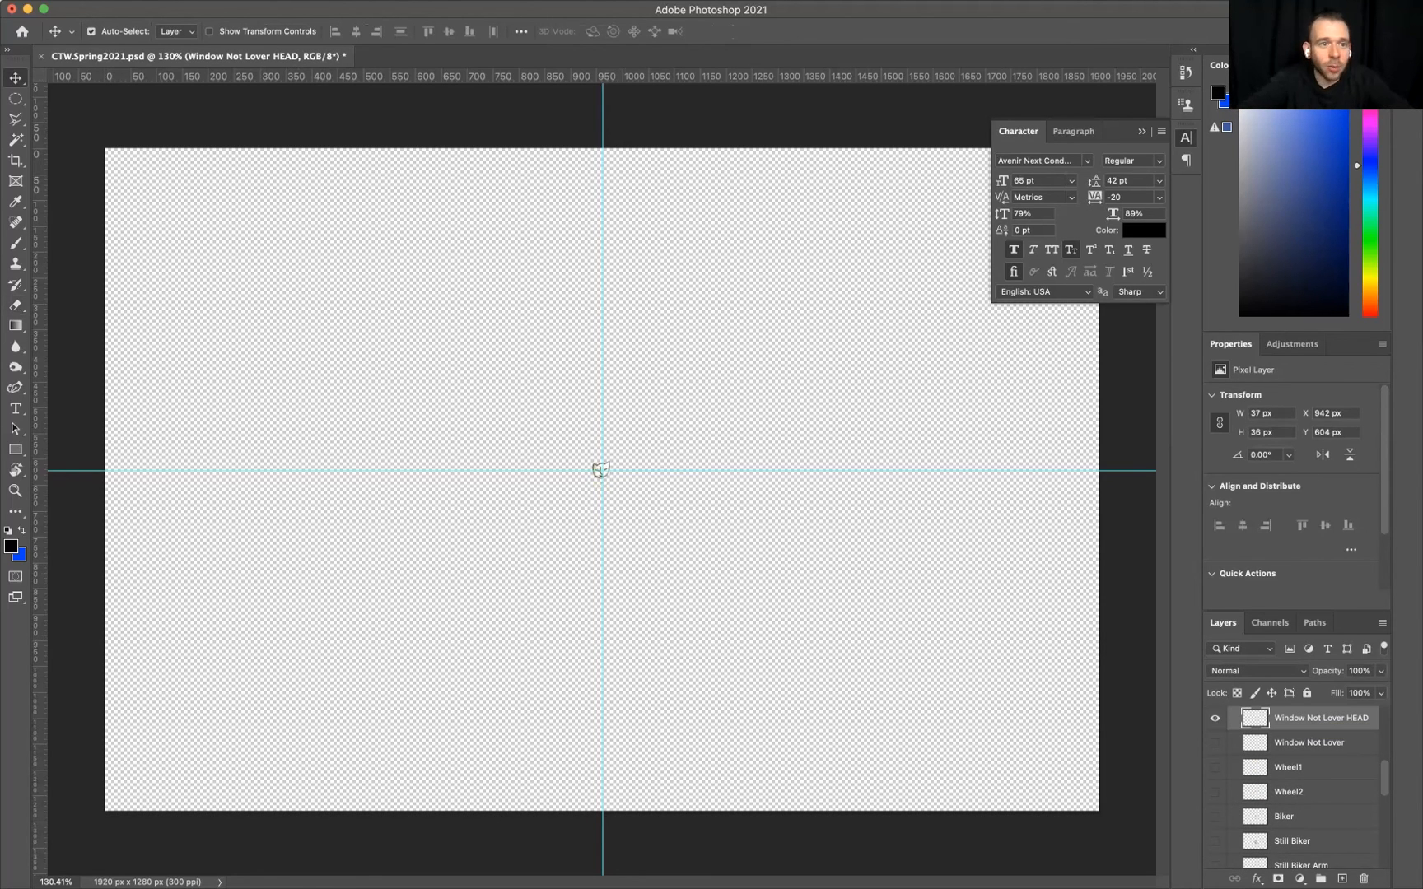
Start saving a copy of the document into the Assets folder in PNG format
{"action": "left_click", "coordinate": [120, 9]}
{"action": "left_click", "coordinate": [145, 182]}
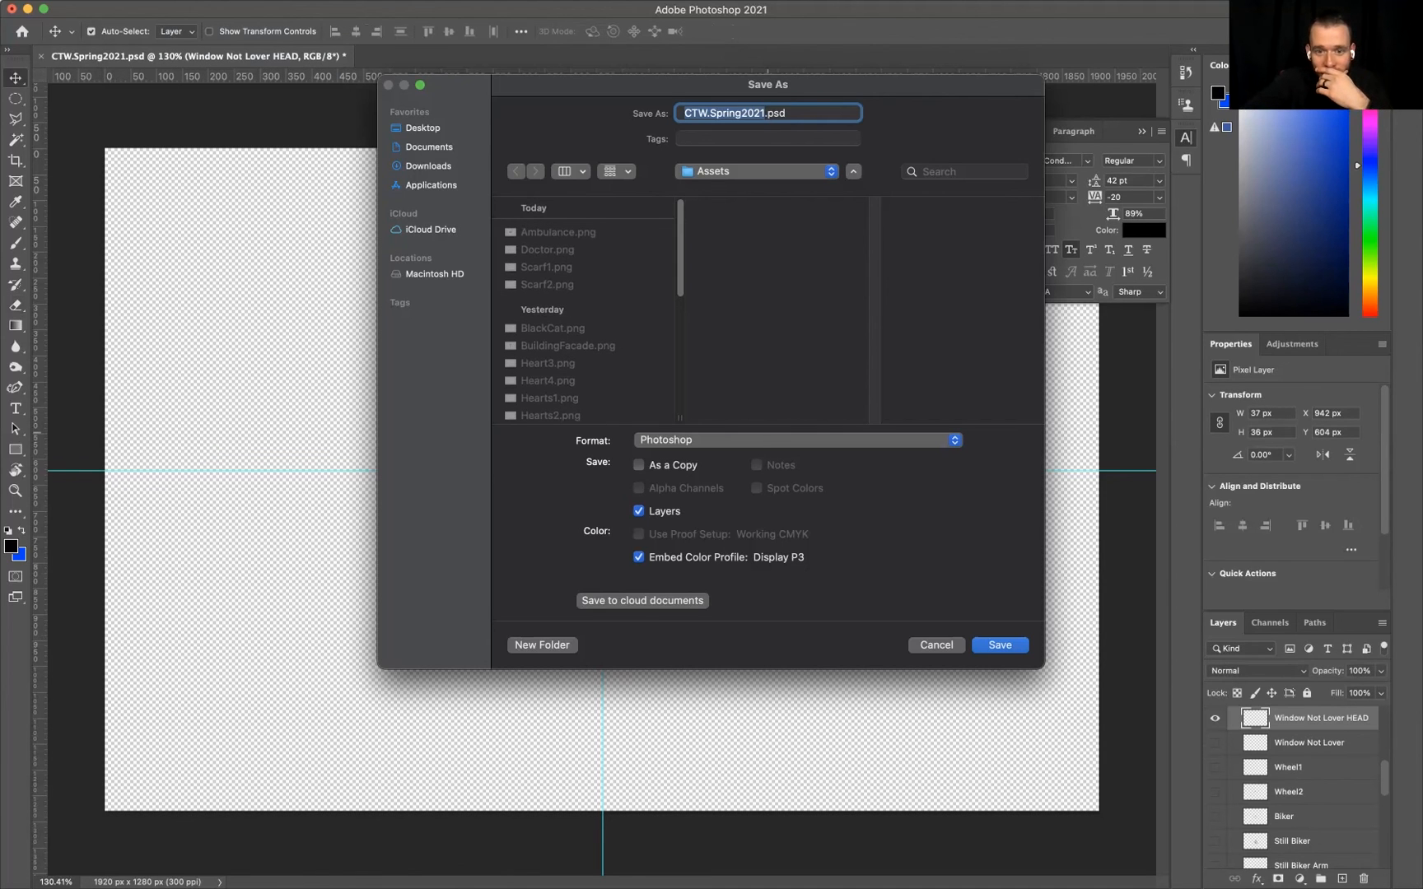
{"action": "left_click", "coordinate": [790, 441]}
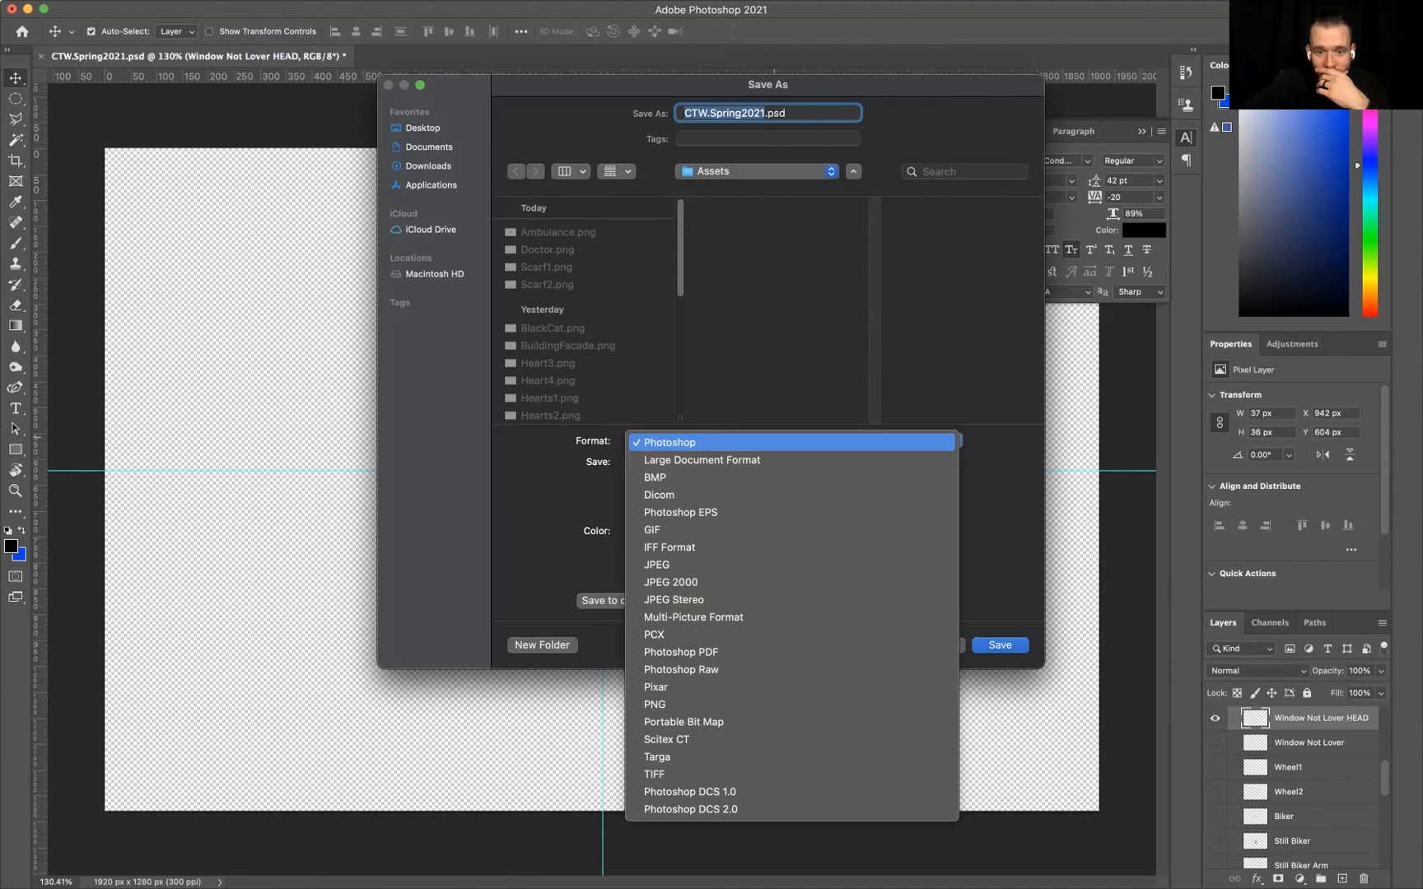
{"action": "left_click", "coordinate": [655, 704]}
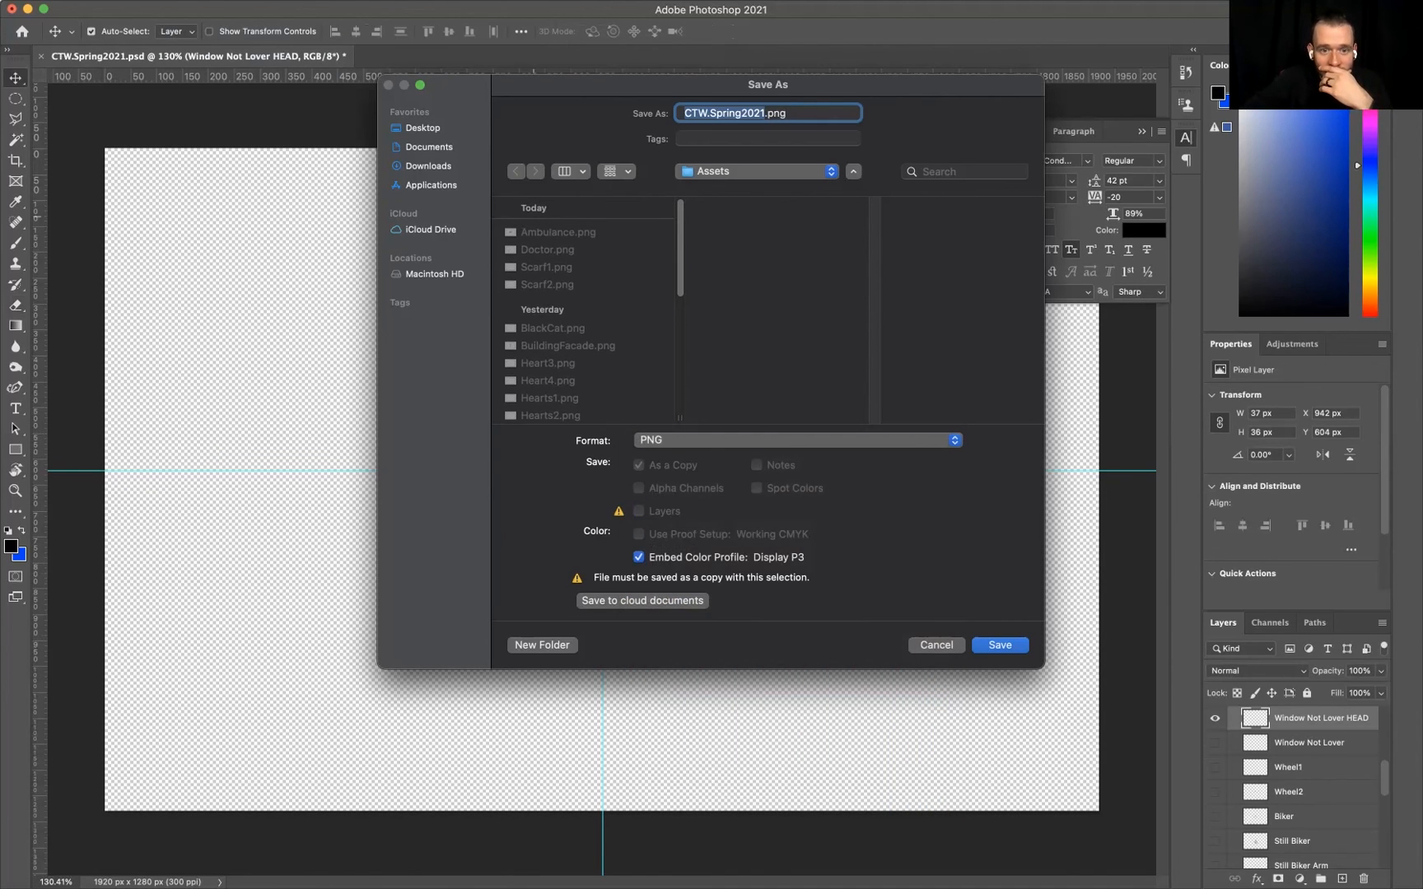
Save the cat head over the existing WindowCat2Head.png in the Assets folder, replacing the file and accepting the PNG options
{"action": "scroll", "coordinate": [588, 321], "scroll_direction": "down", "scroll_amount": 5}
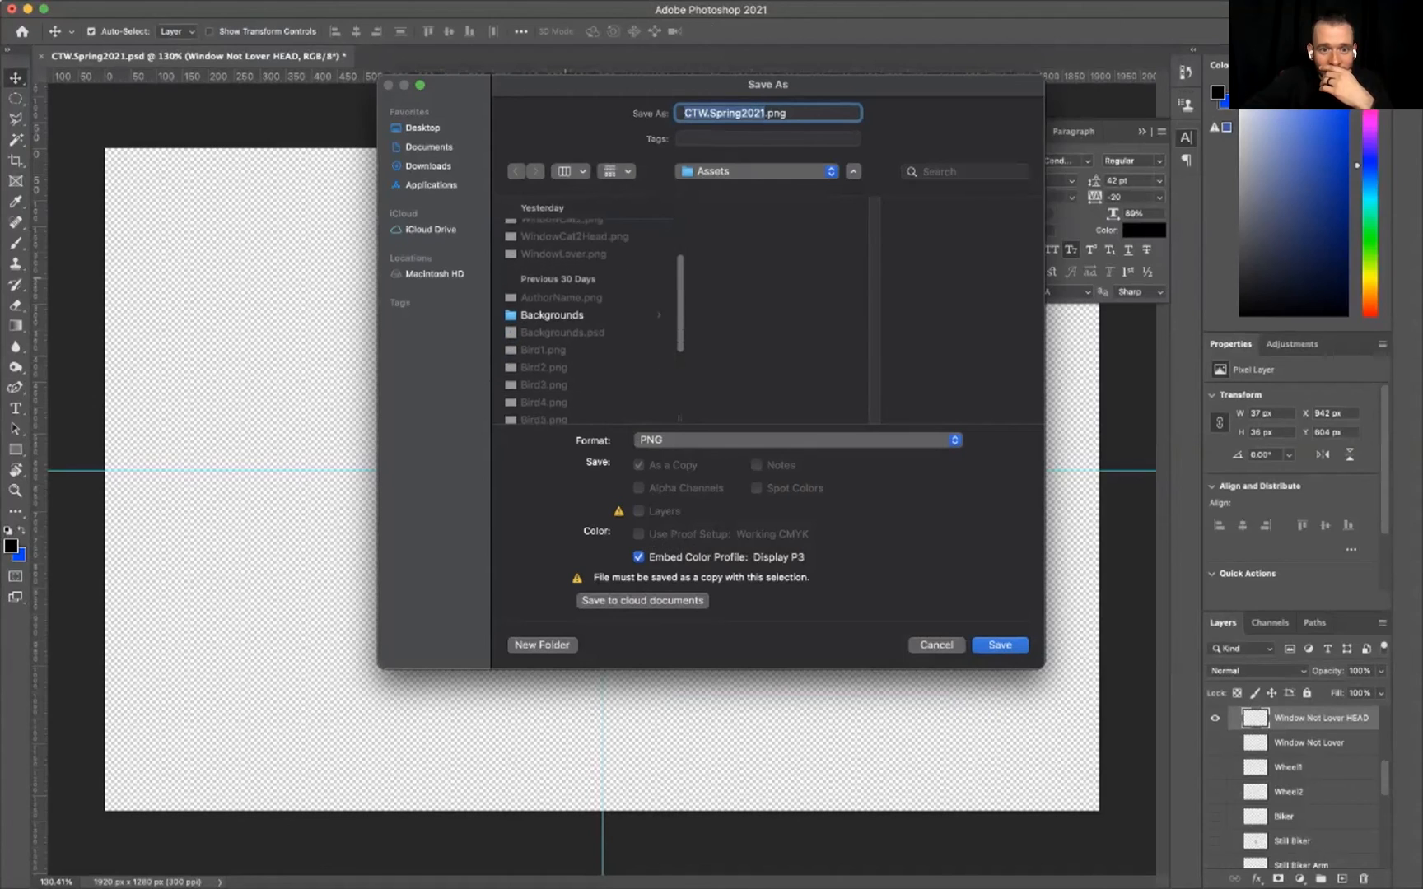
{"action": "scroll", "coordinate": [588, 321], "scroll_direction": "down", "scroll_amount": 10}
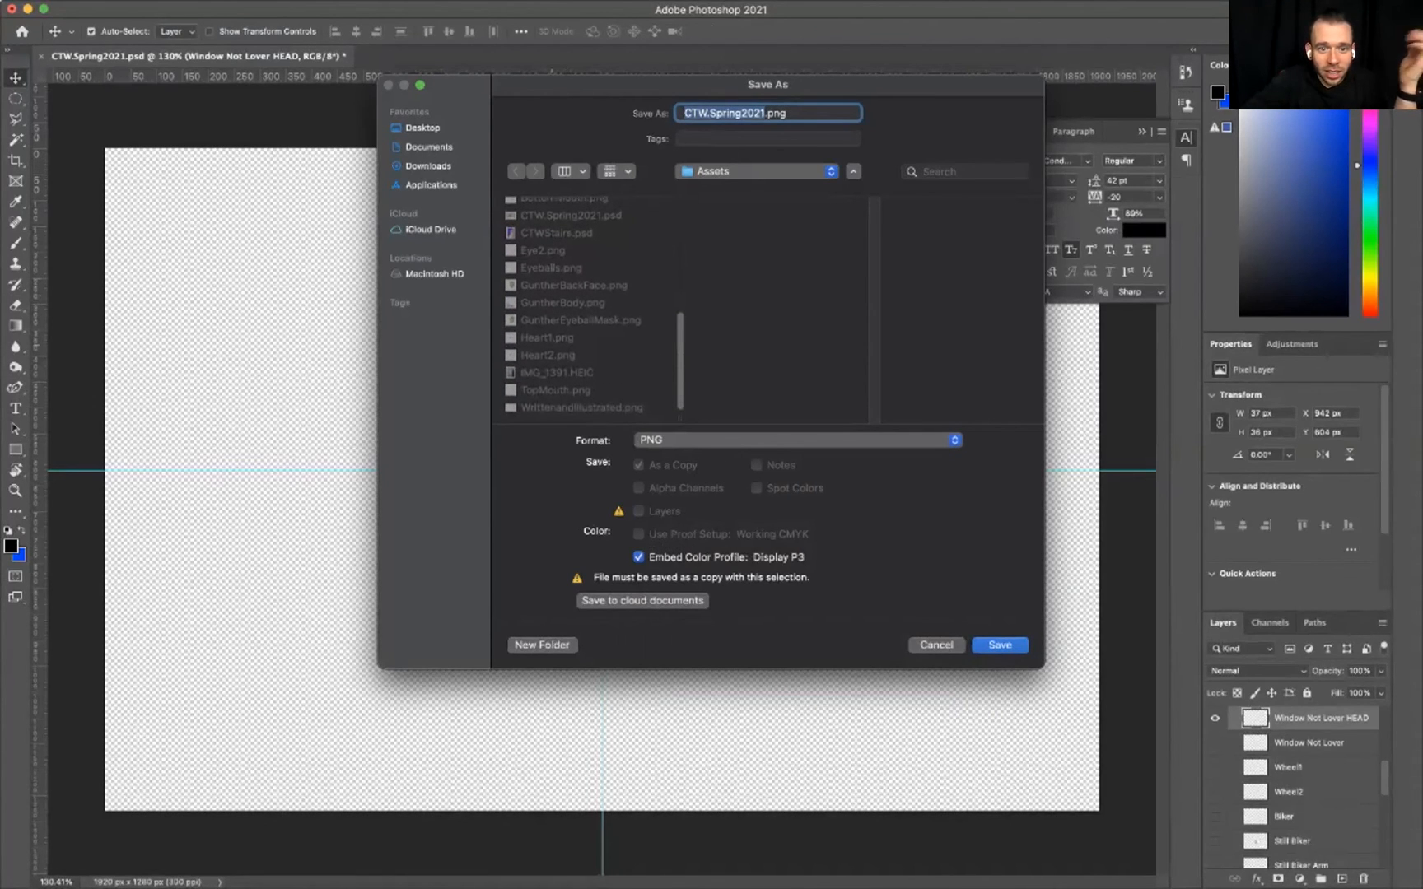
{"action": "scroll", "coordinate": [589, 313], "scroll_direction": "up", "scroll_amount": 3}
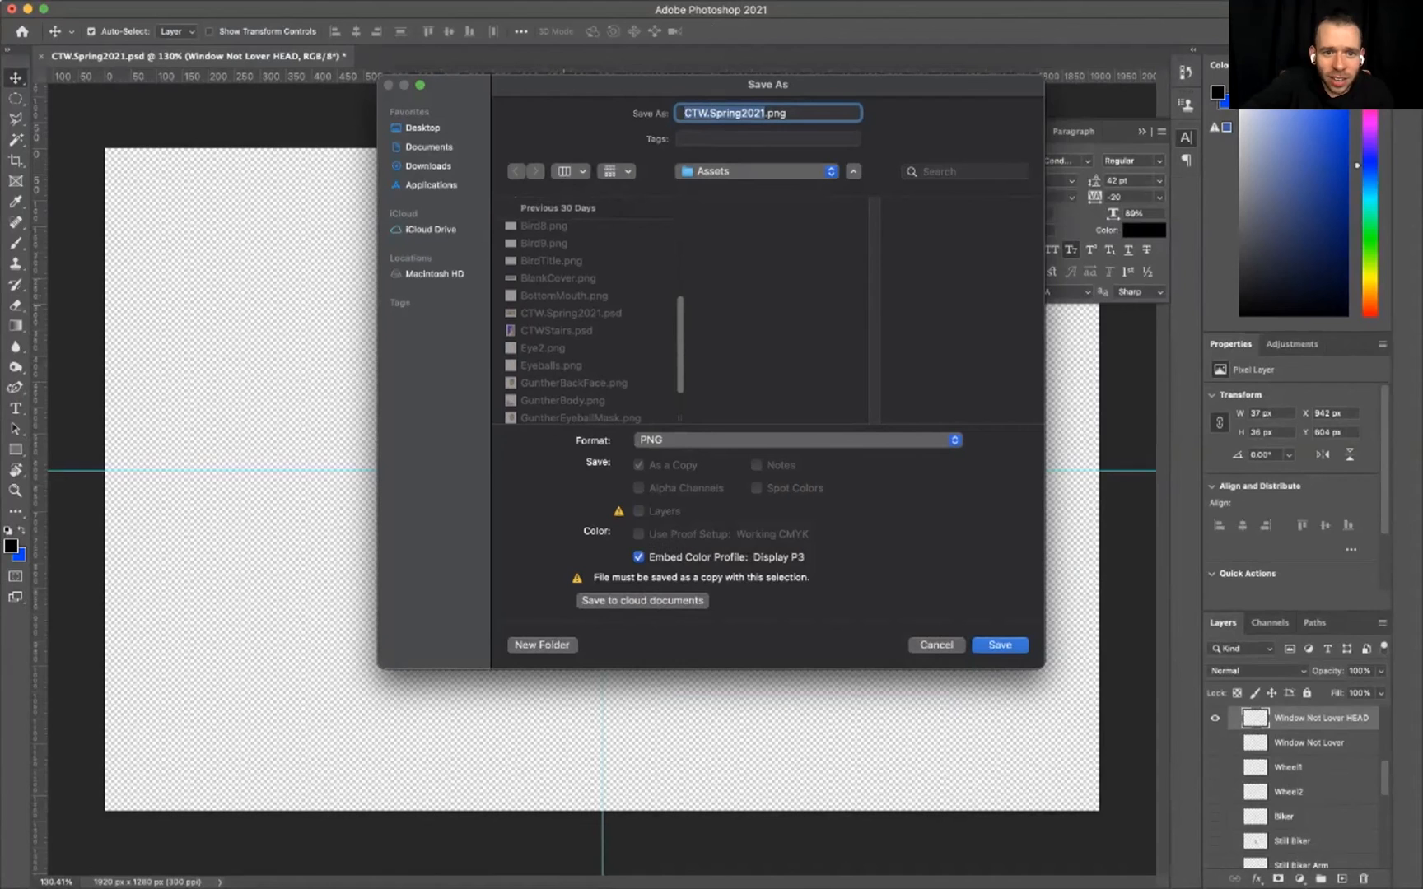
{"action": "scroll", "coordinate": [589, 321], "scroll_direction": "down", "scroll_amount": 3}
{"action": "scroll", "coordinate": [588, 313], "scroll_direction": "up", "scroll_amount": 8}
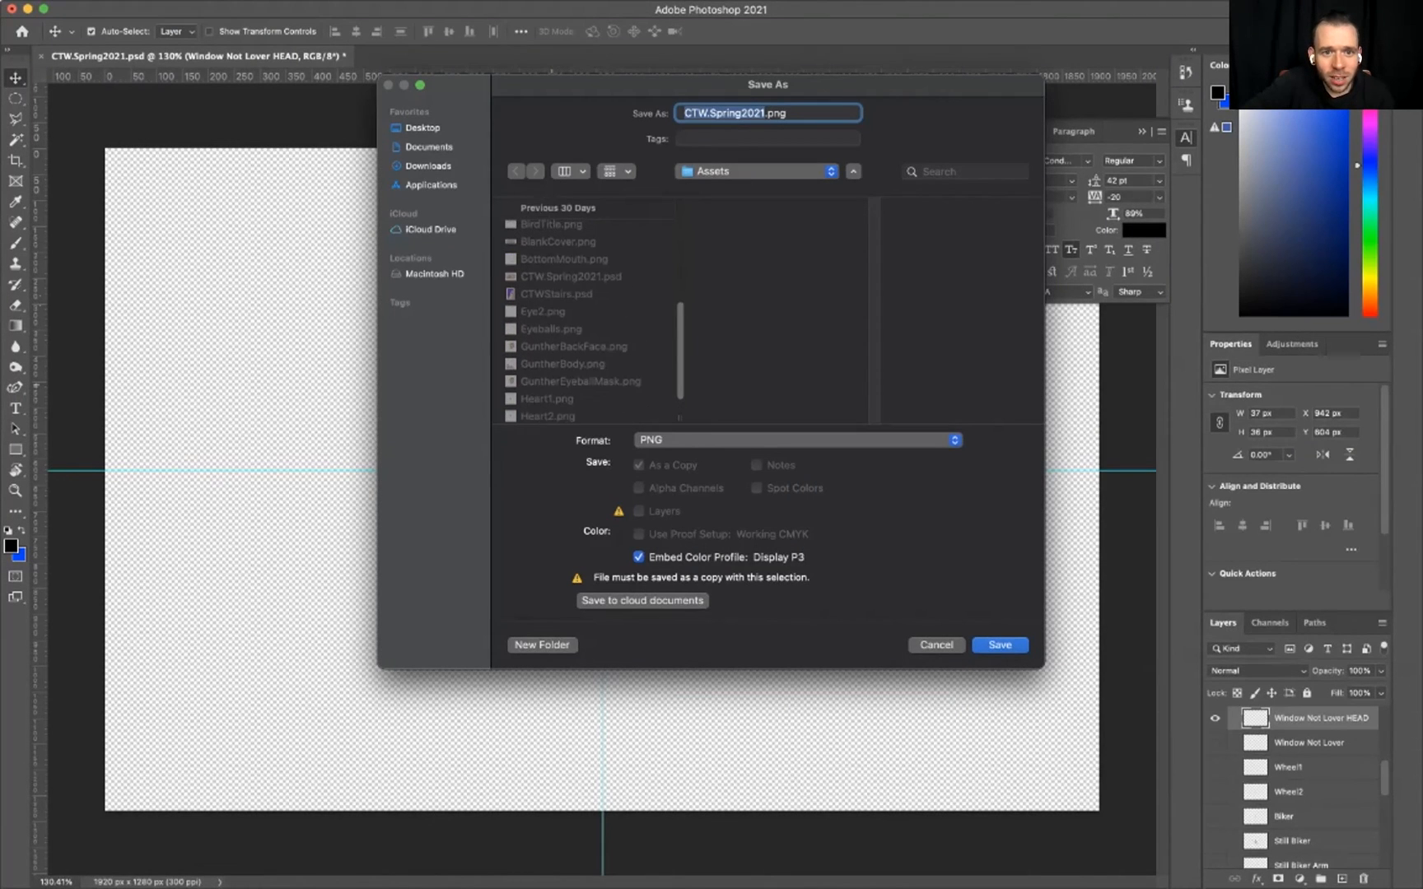
{"action": "scroll", "coordinate": [589, 313], "scroll_direction": "up", "scroll_amount": 3}
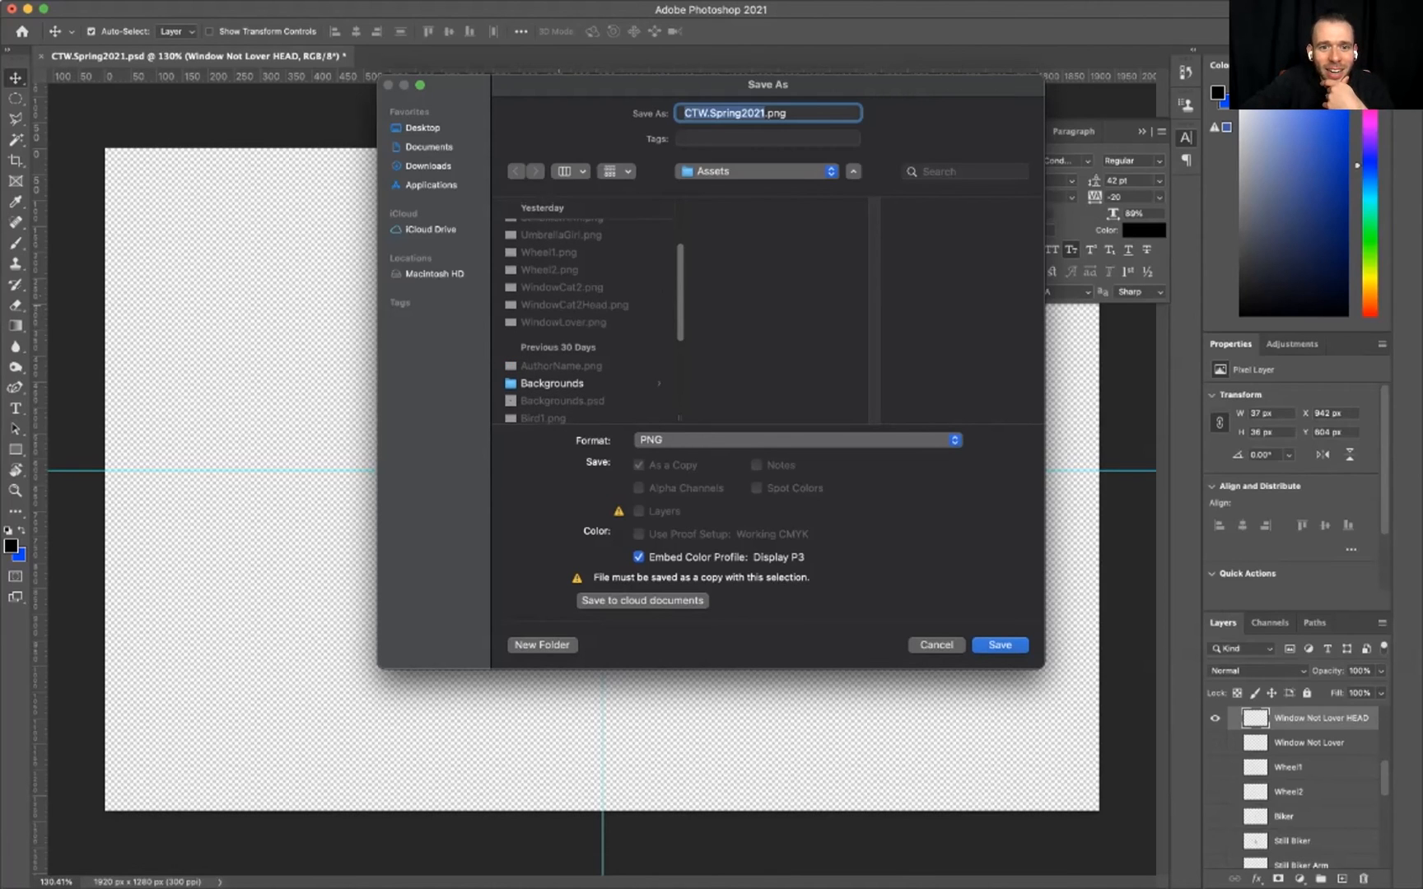
{"action": "left_click", "coordinate": [574, 305]}
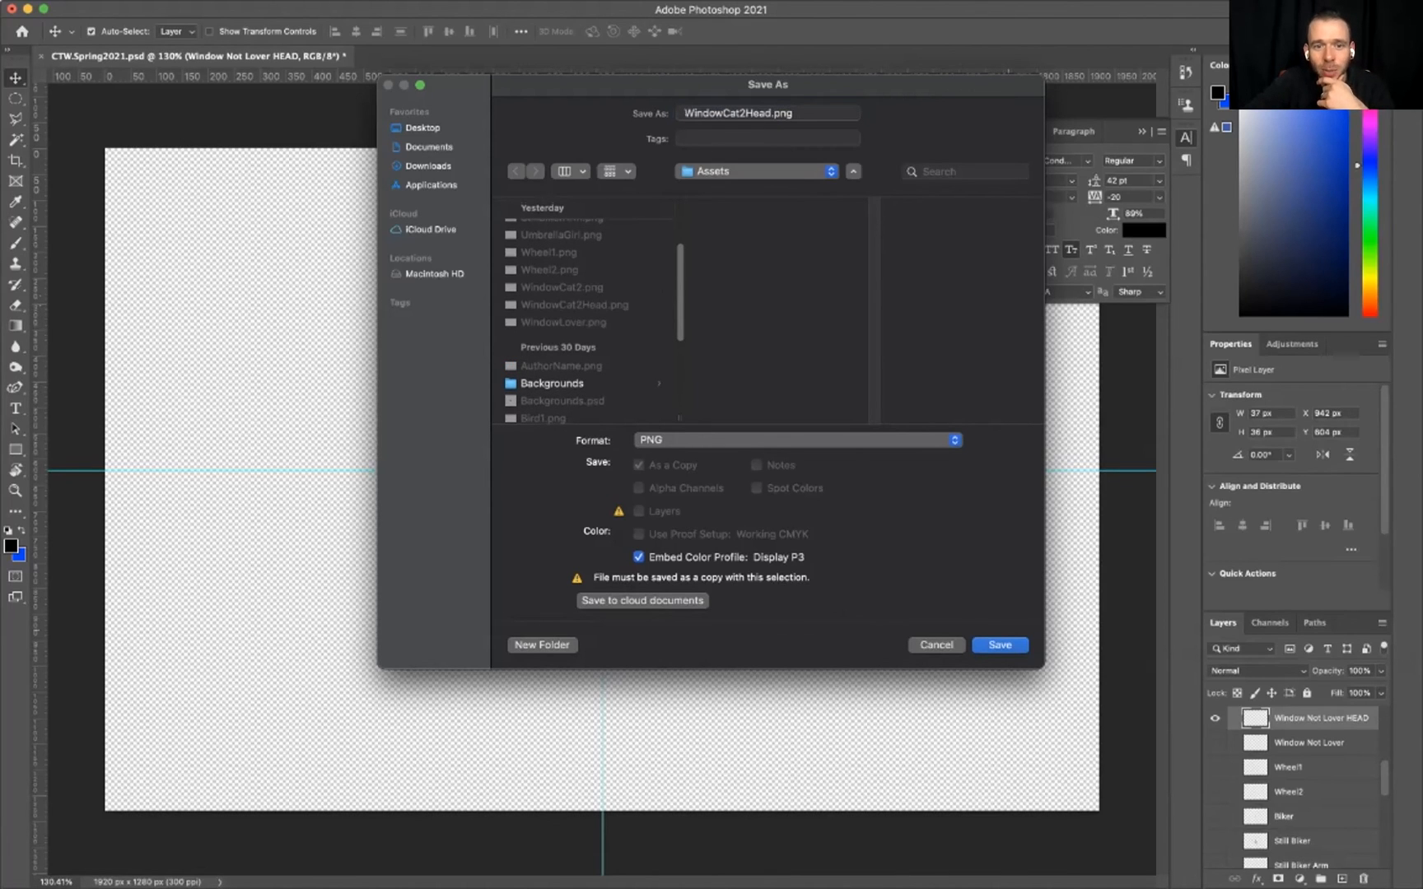
{"action": "key", "text": "Return"}
{"action": "left_click", "coordinate": [756, 451]}
{"action": "left_click", "coordinate": [811, 416]}
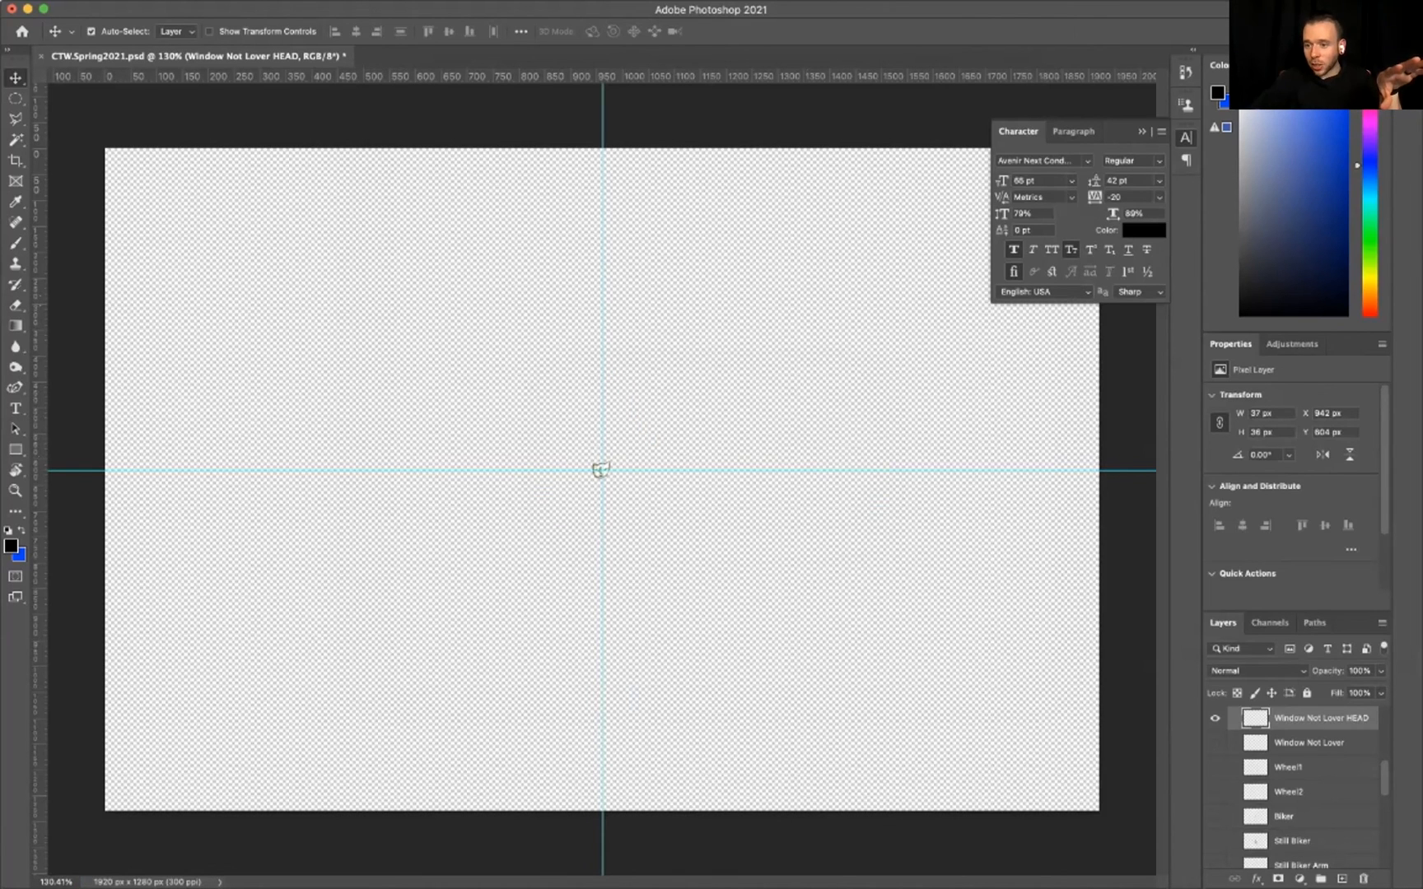
Switch to After Effects and zoom out the Bird About to Sing FULL timeline to show the whole audio waveform
{"action": "key", "text": "super+Tab"}
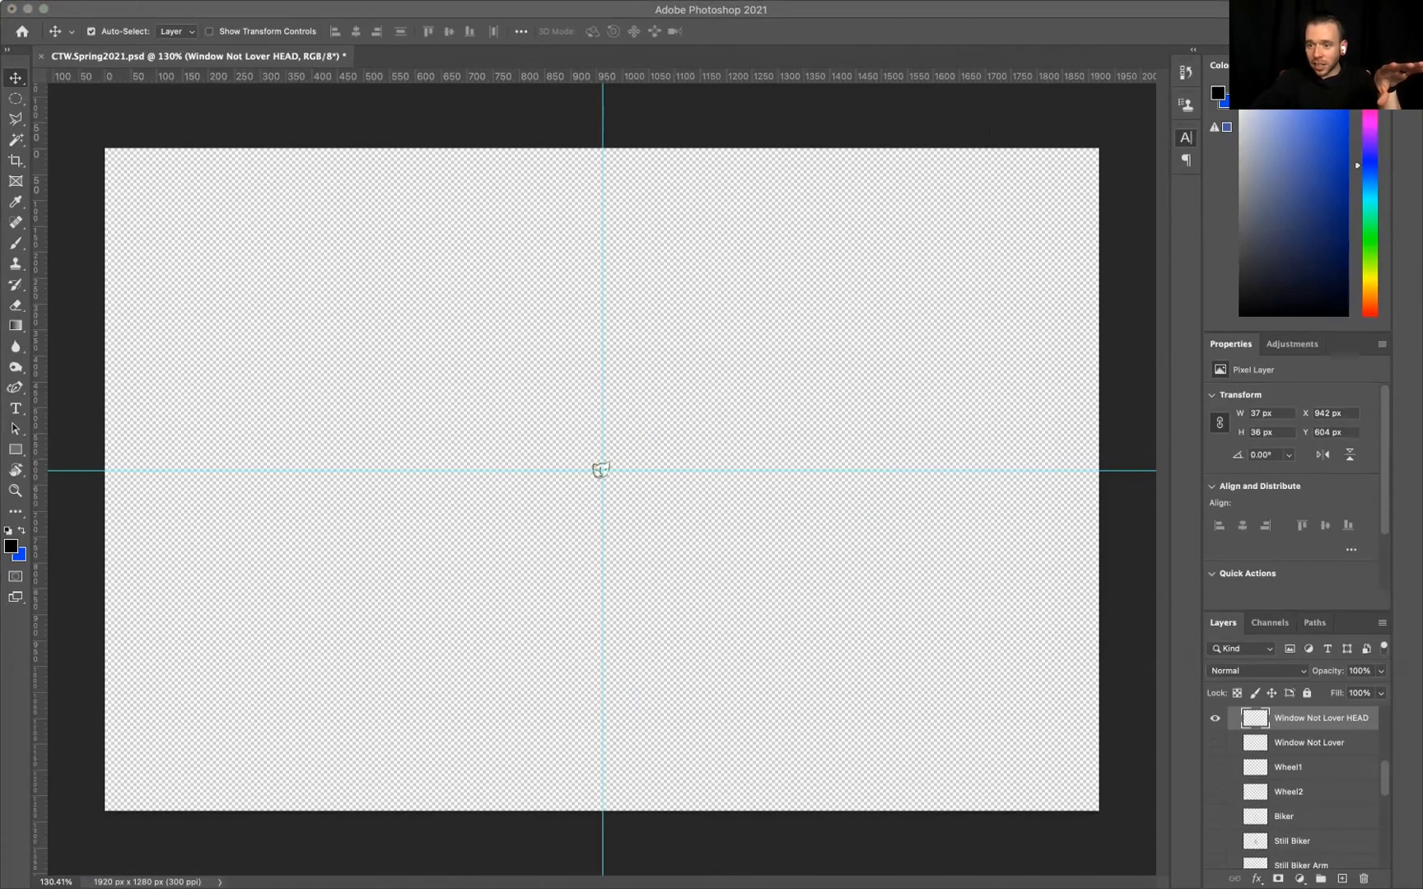
{"action": "key", "text": "super+Tab"}
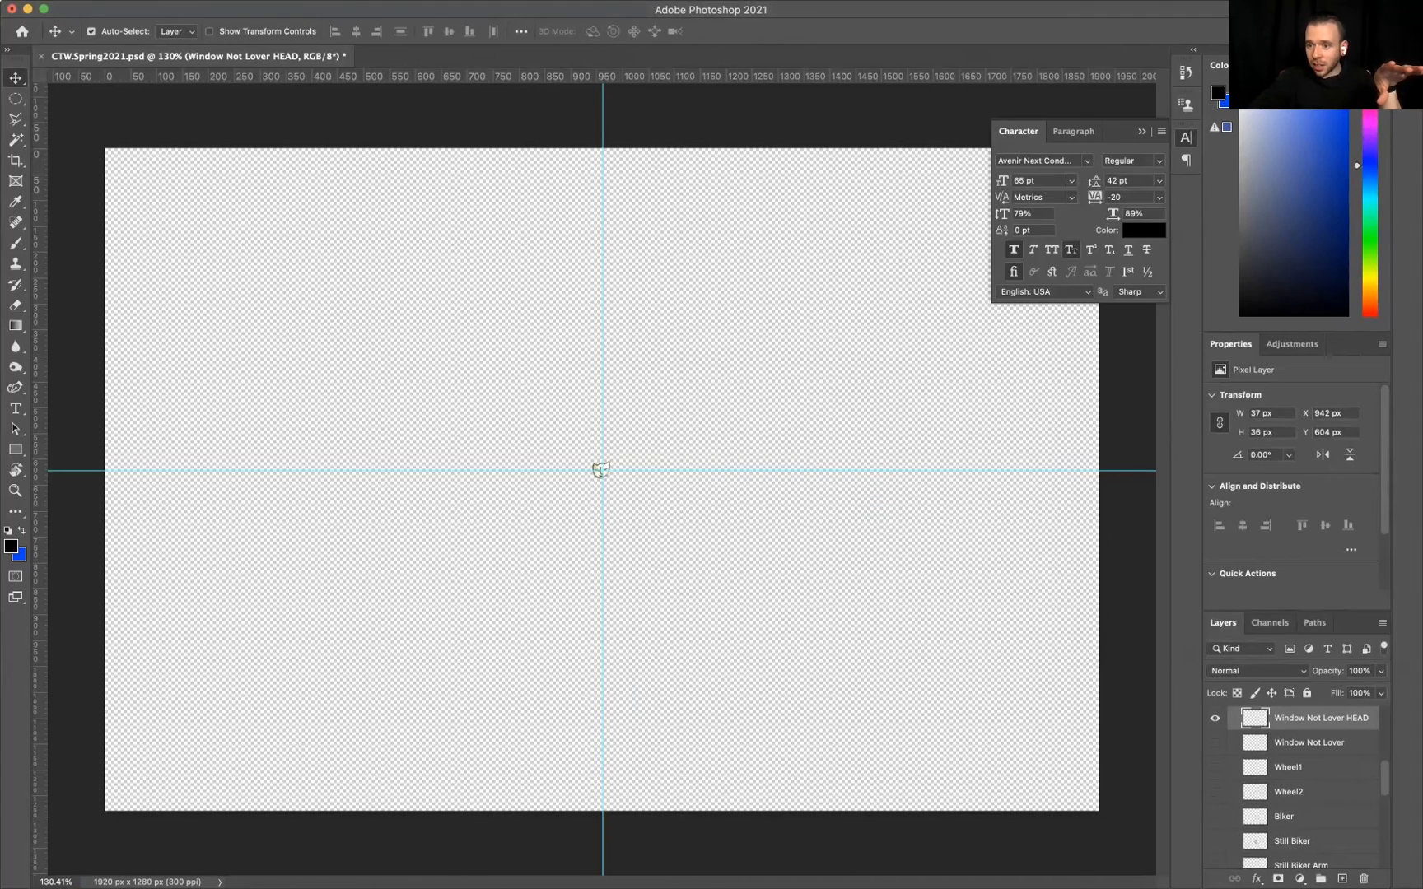
{"action": "key", "text": "super+Tab"}
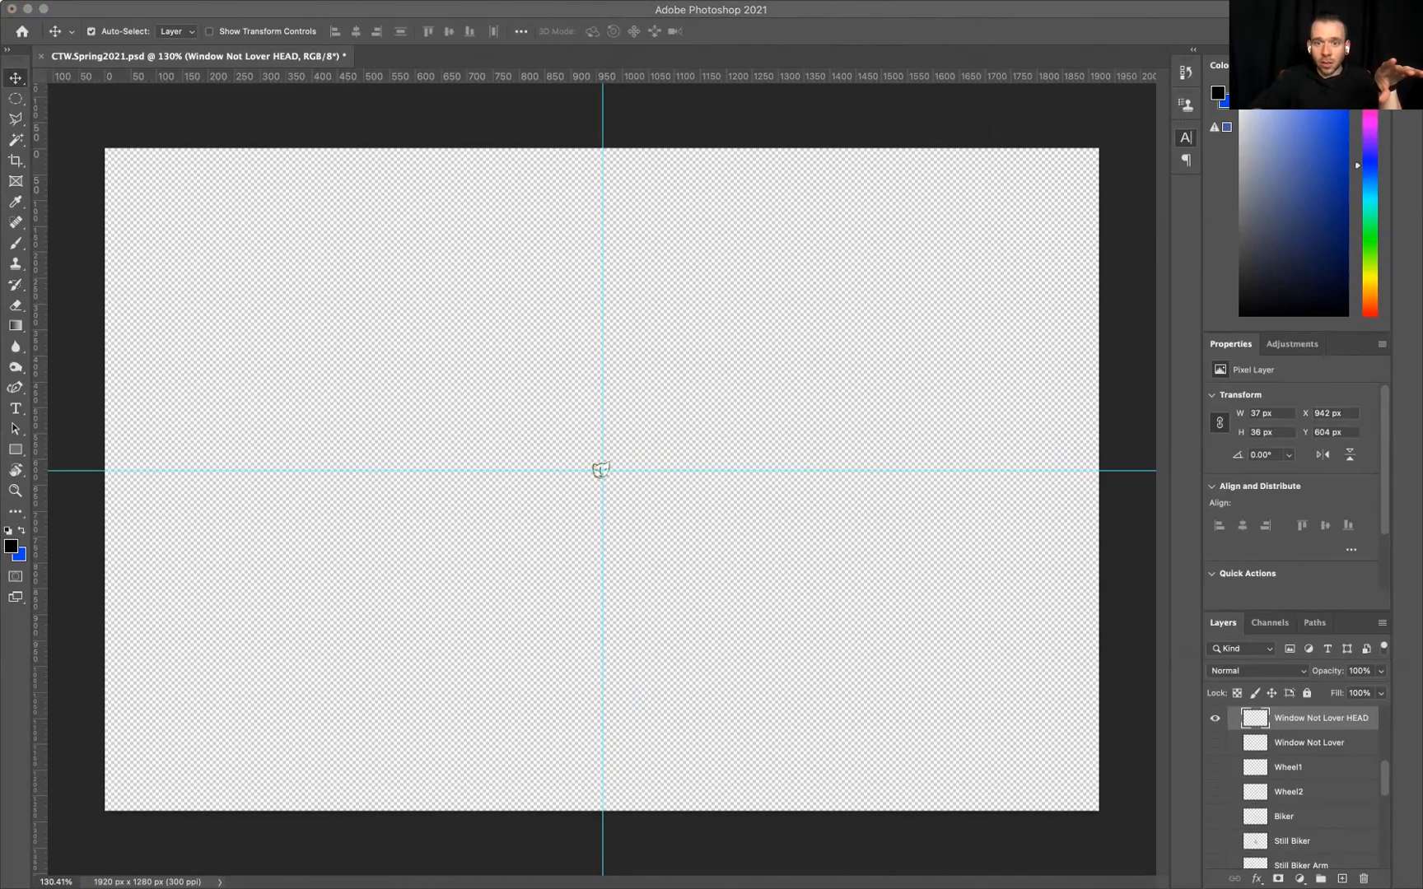
{"action": "key", "text": "super+Tab"}
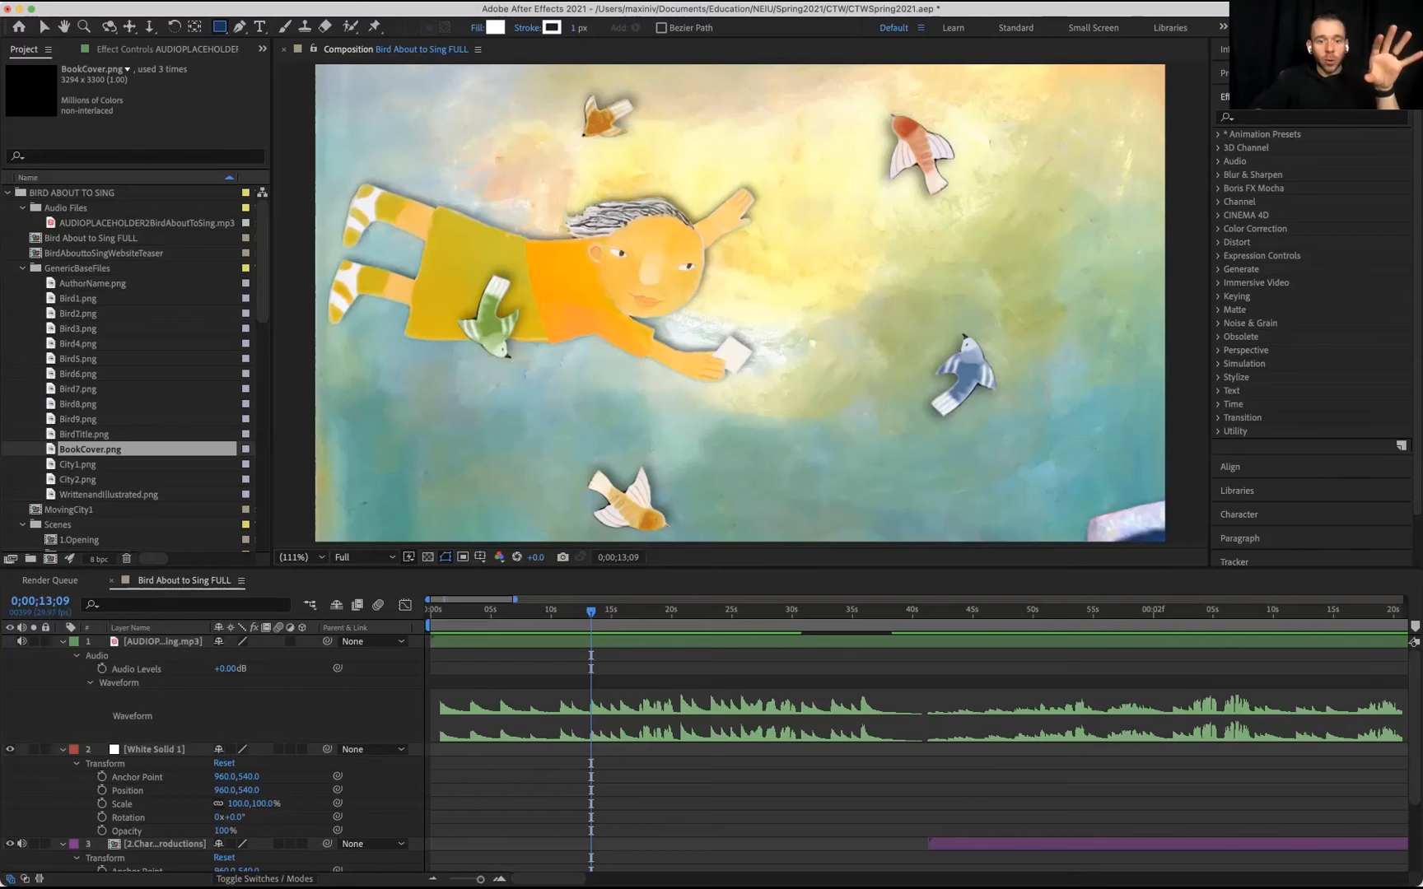
{"action": "key", "text": "minus"}
{"action": "key", "text": "minus"}
{"action": "key", "text": "minus"}
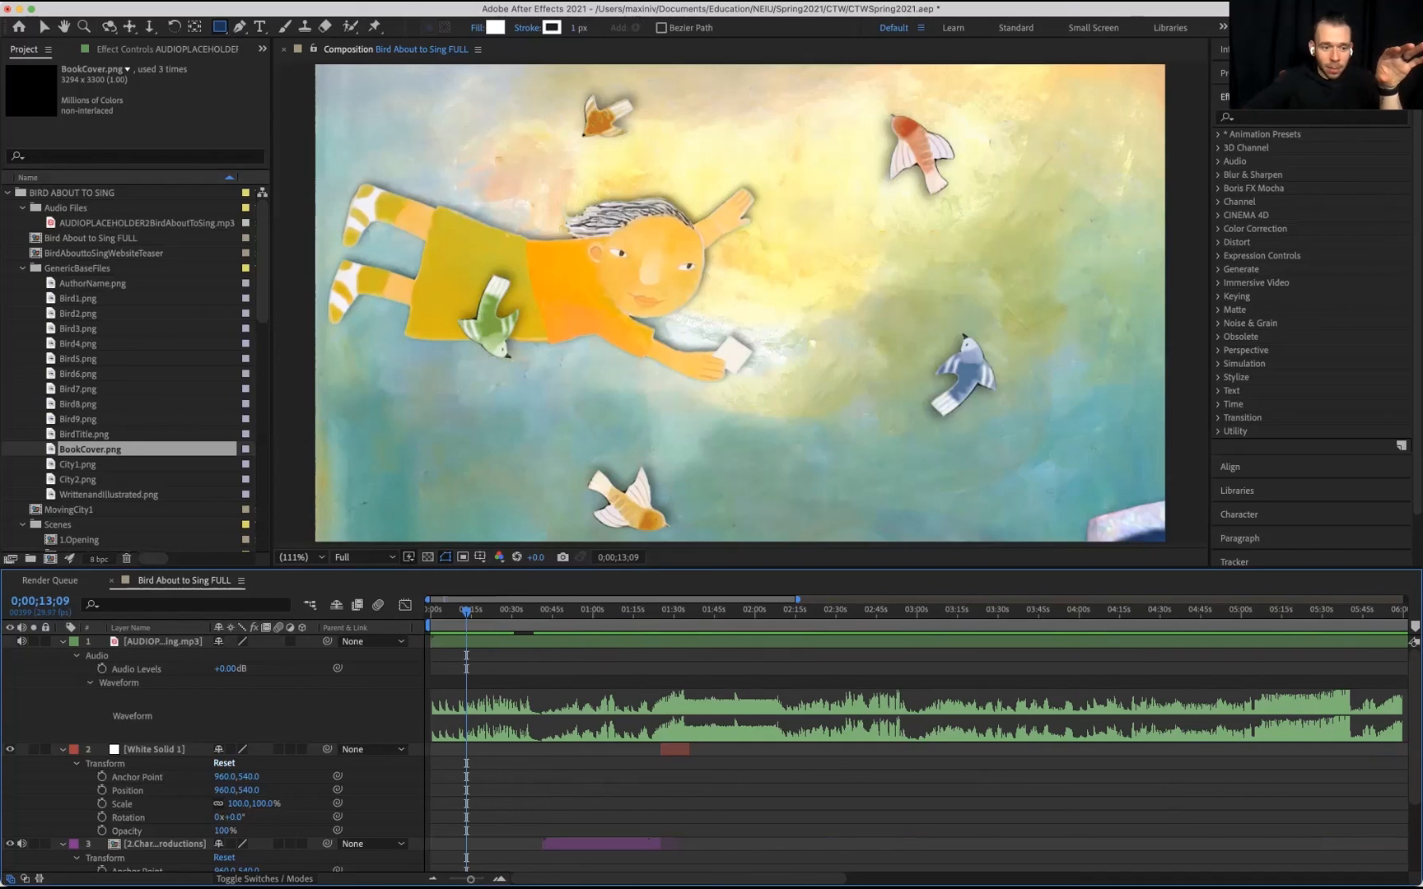
Collapse the properties of the upper White Solid 1 and Character Introductions layers, and collapse the GenericBaseFiles project folder
{"action": "left_click", "coordinate": [63, 749]}
{"action": "left_click", "coordinate": [62, 763]}
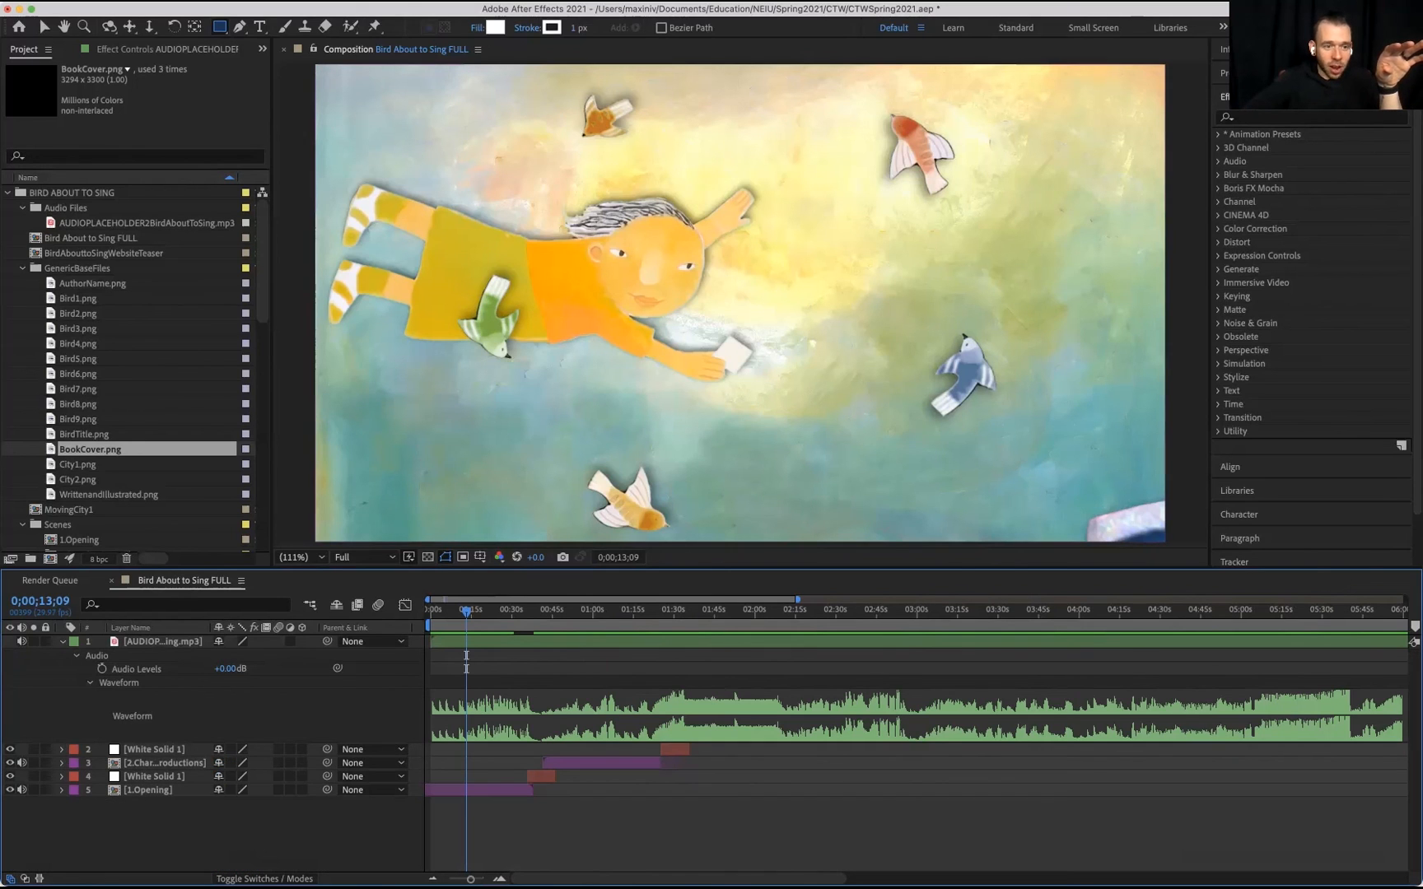
{"action": "left_click", "coordinate": [78, 267]}
{"action": "left_click", "coordinate": [21, 268]}
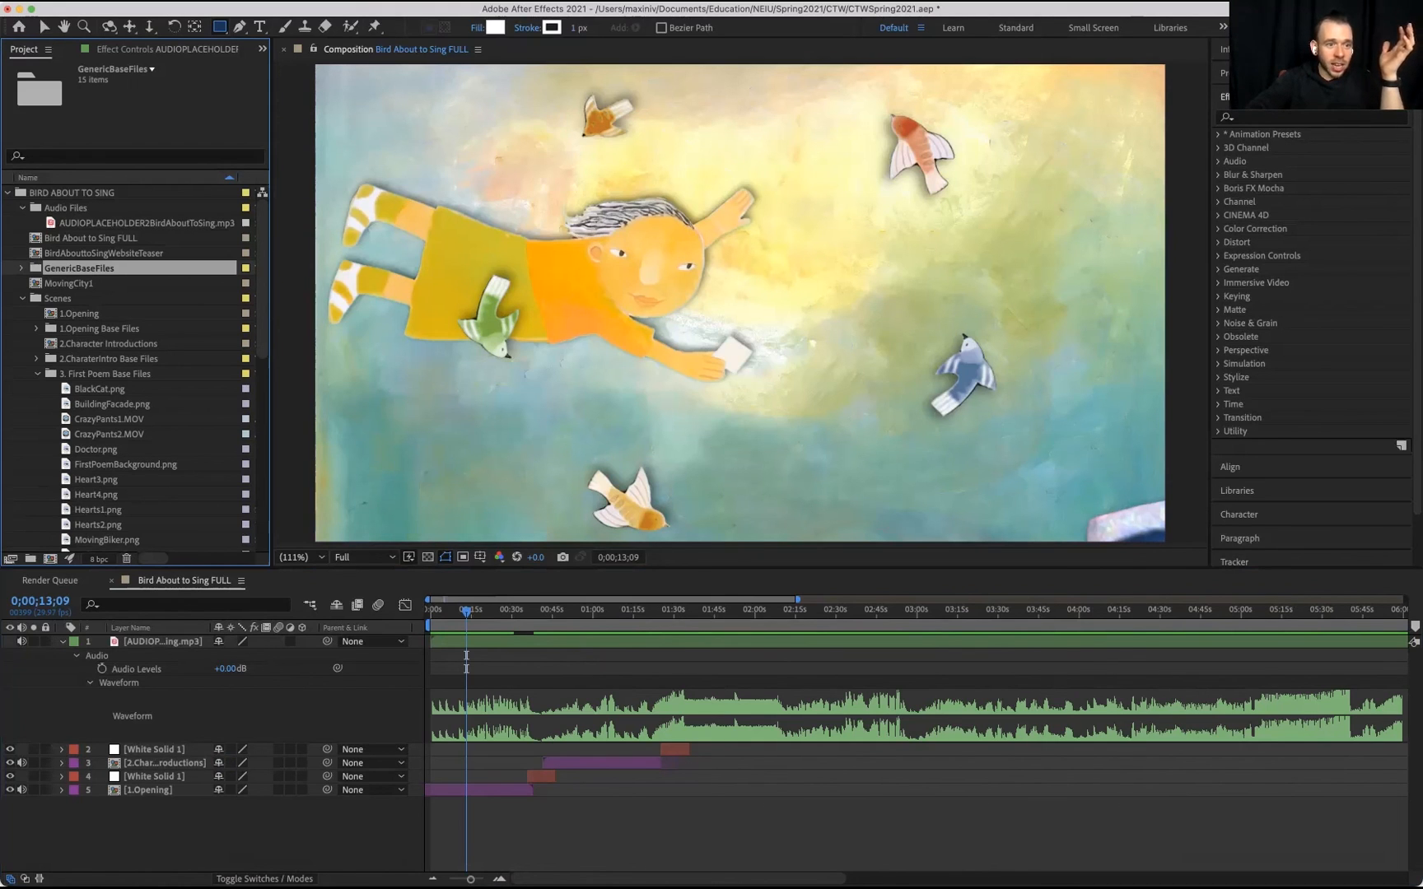
Look into the 1.Opening and 2.CharaterIntro Base Files folders, previewing FinishedPark.jpg, IMG_2679.MOV and IMG_2686.MOV, and close both folders
{"action": "left_click", "coordinate": [36, 328]}
{"action": "left_click", "coordinate": [36, 329]}
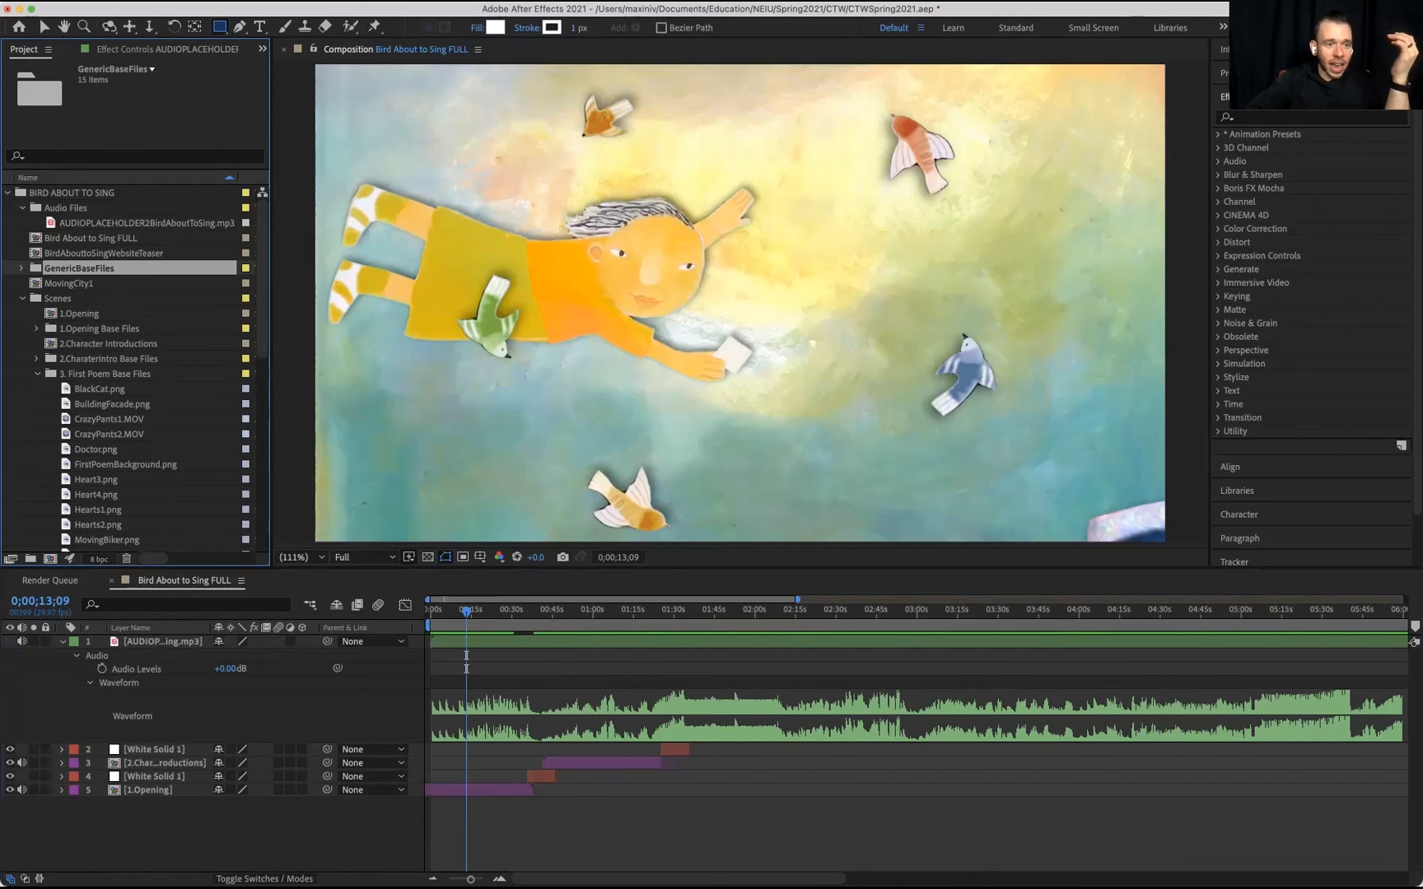
{"action": "left_click", "coordinate": [36, 359]}
{"action": "left_click", "coordinate": [106, 374]}
{"action": "left_click", "coordinate": [106, 388]}
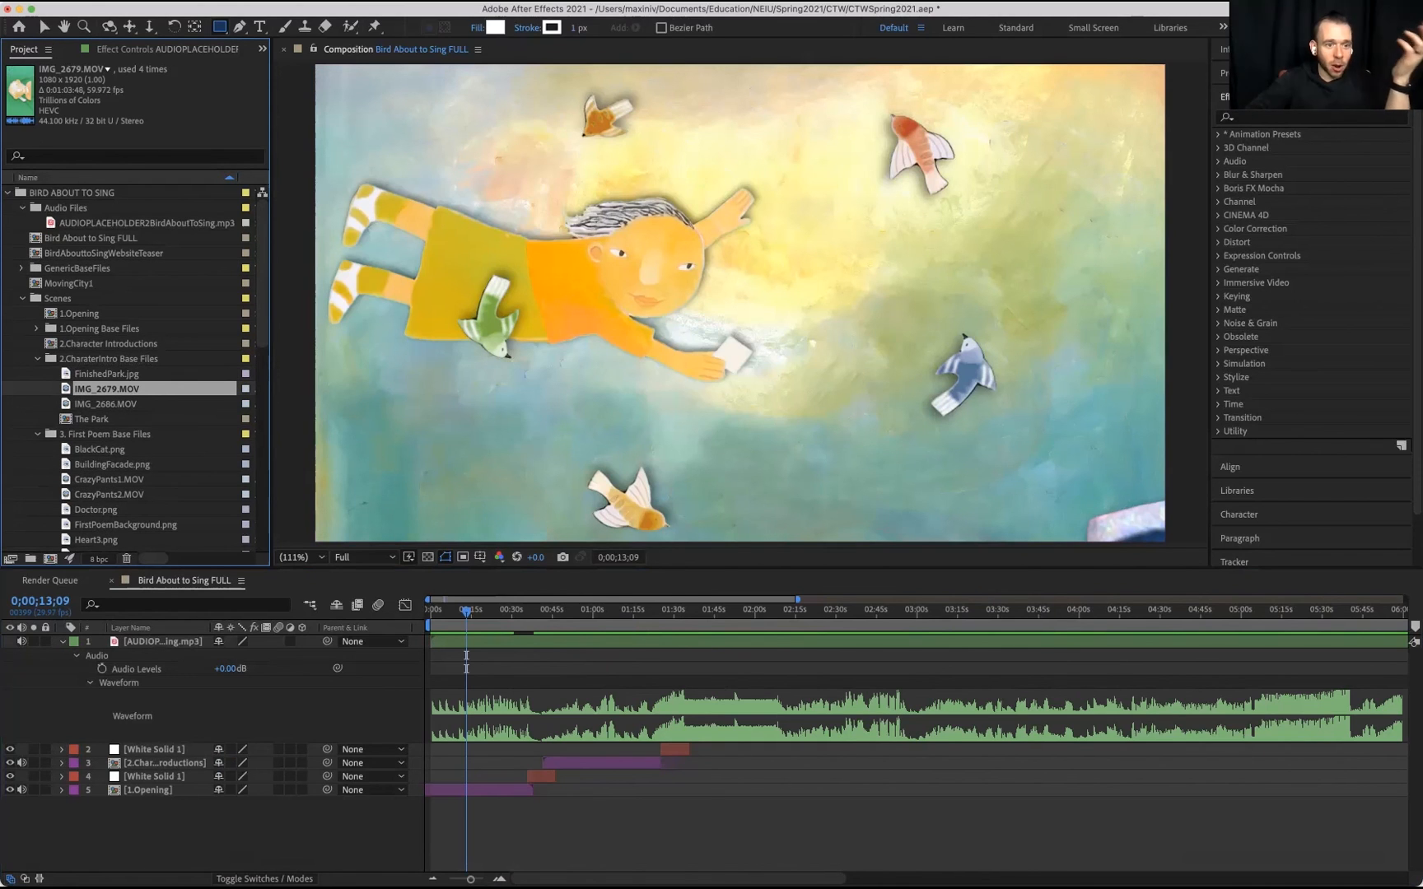
{"action": "left_click", "coordinate": [107, 403]}
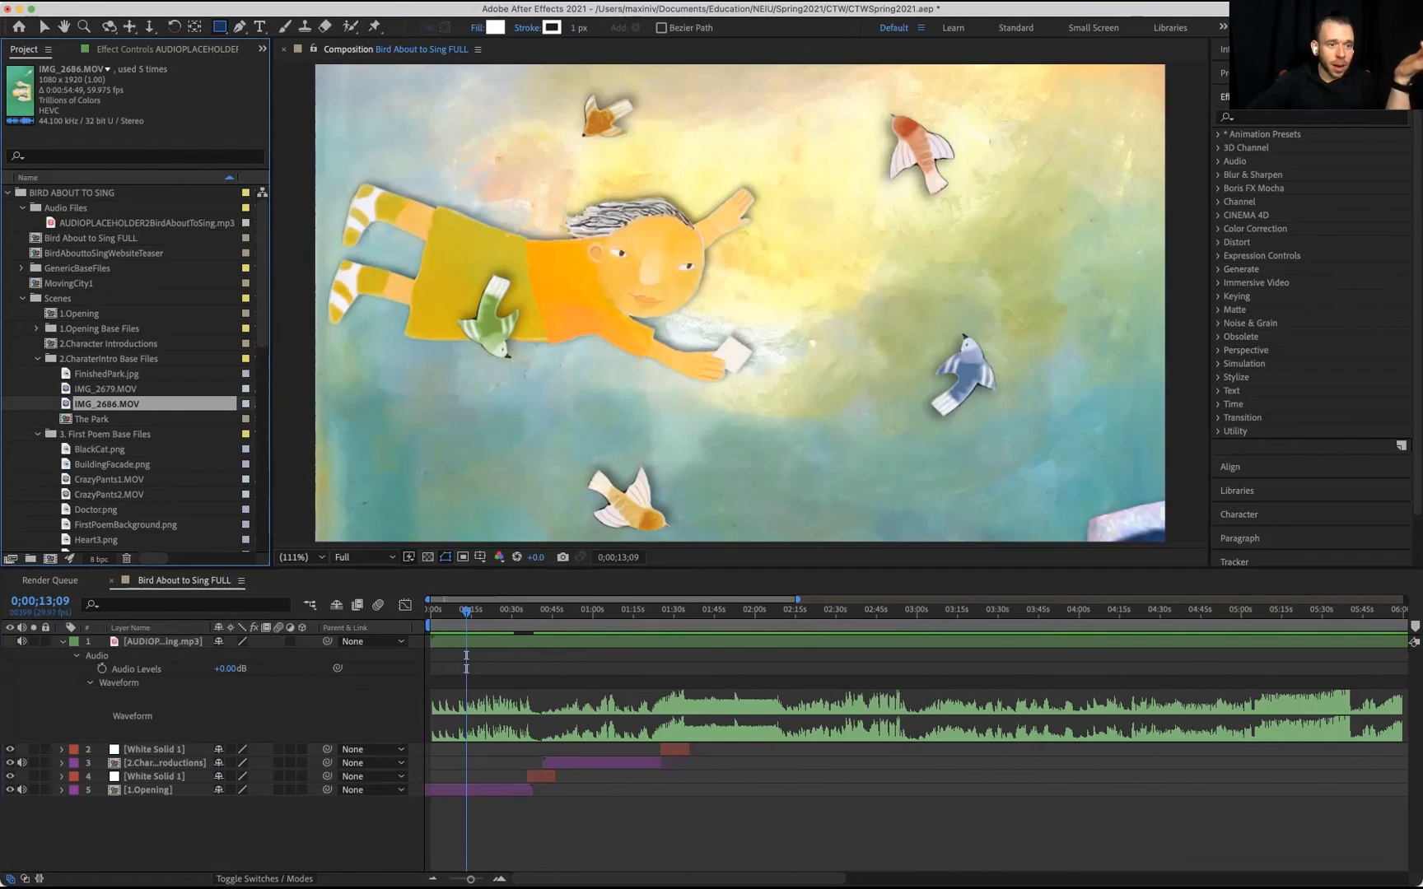
{"action": "left_click", "coordinate": [37, 359]}
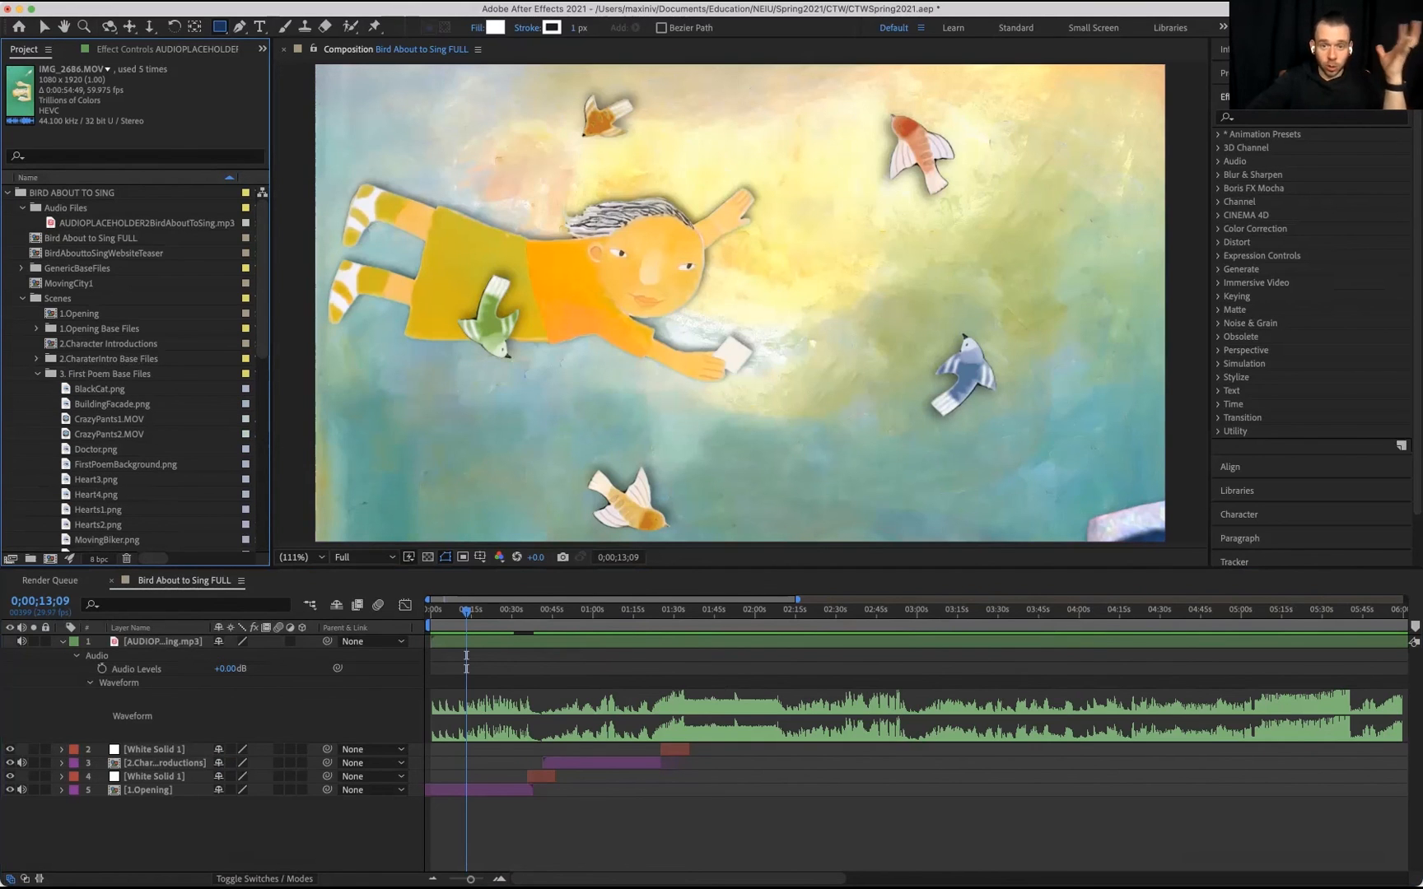
Preview the 3. First Poem Base Files assets one by one from BlackCat.png to FirstPoemBackground.png, including both CrazyPants clips
{"action": "scroll", "coordinate": [136, 367], "scroll_direction": "down", "scroll_amount": 3}
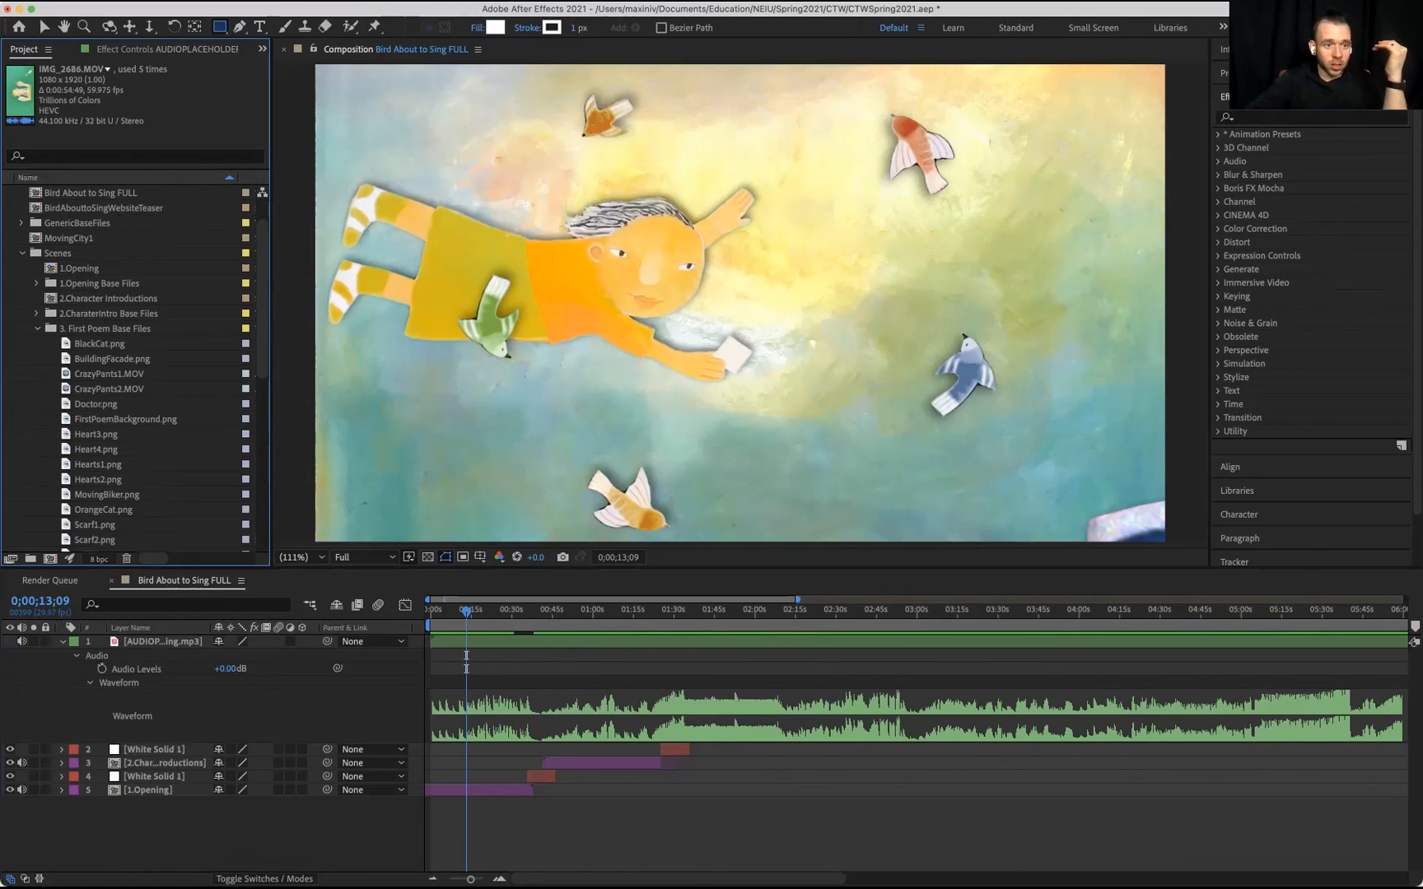
{"action": "left_click", "coordinate": [99, 344]}
{"action": "left_click", "coordinate": [111, 358]}
{"action": "left_click", "coordinate": [110, 374]}
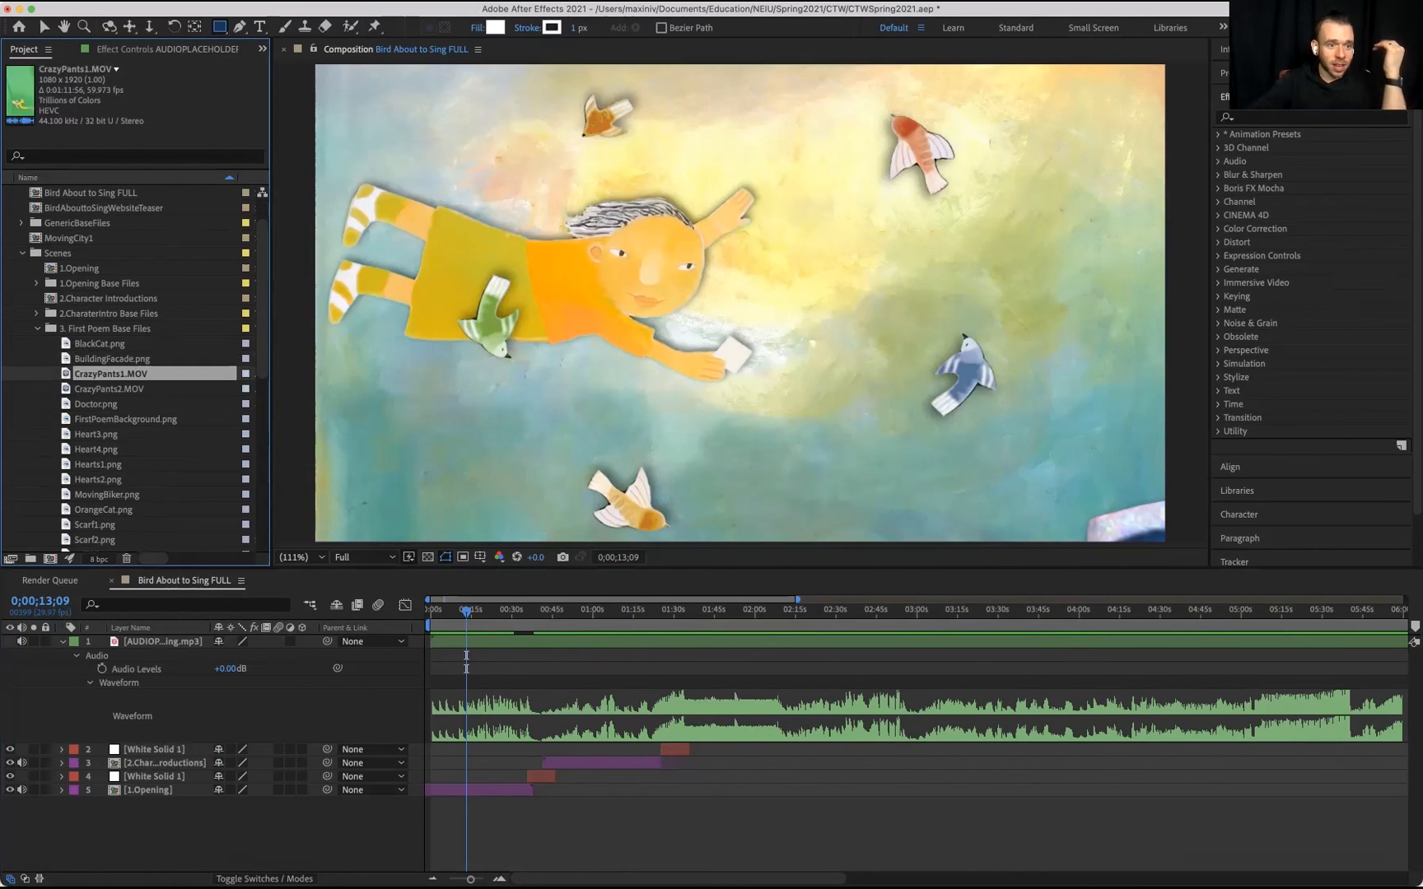
{"action": "left_click", "coordinate": [108, 389]}
{"action": "left_click", "coordinate": [97, 404]}
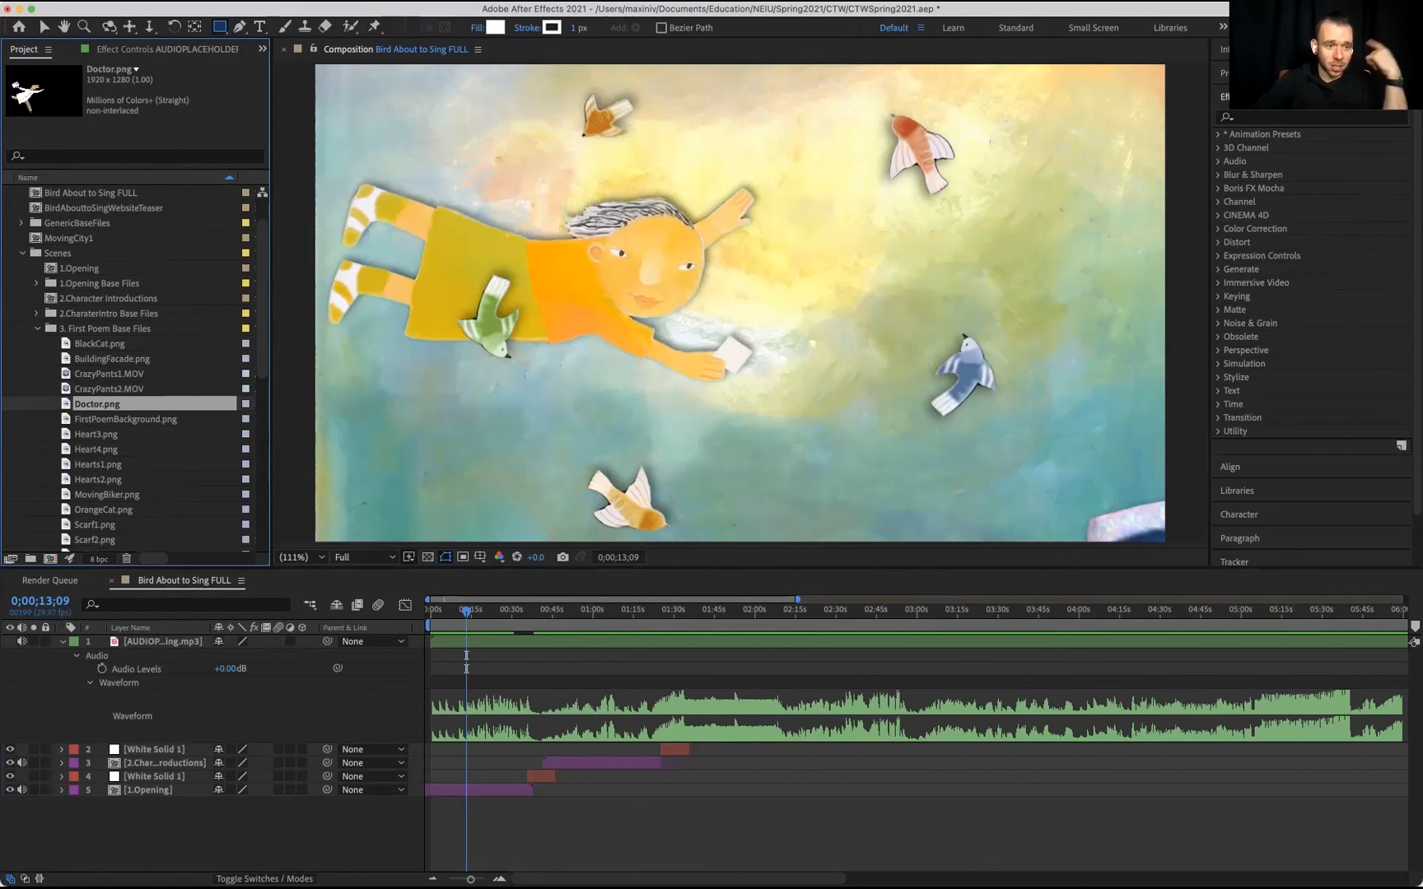
{"action": "left_click", "coordinate": [127, 419]}
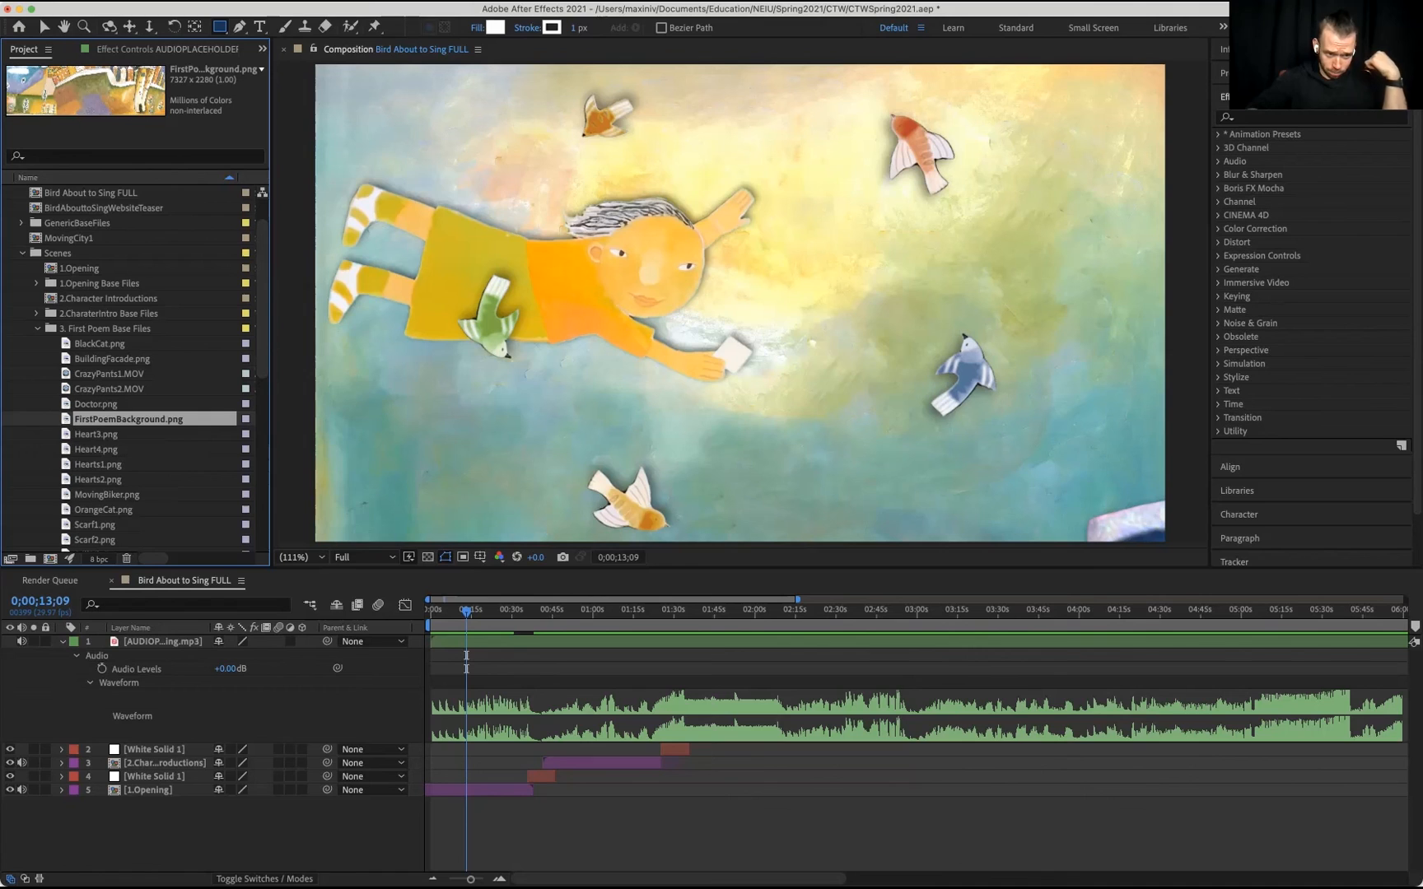
Step through the following First Poem assets from Heart3.png to UmbrellaGirl.png, previewing the hearts, biker, orange cat and scarves
{"action": "key", "text": "Down"}
{"action": "key", "text": "Down"}
{"action": "key", "text": "Down"}
{"action": "key", "text": "Down"}
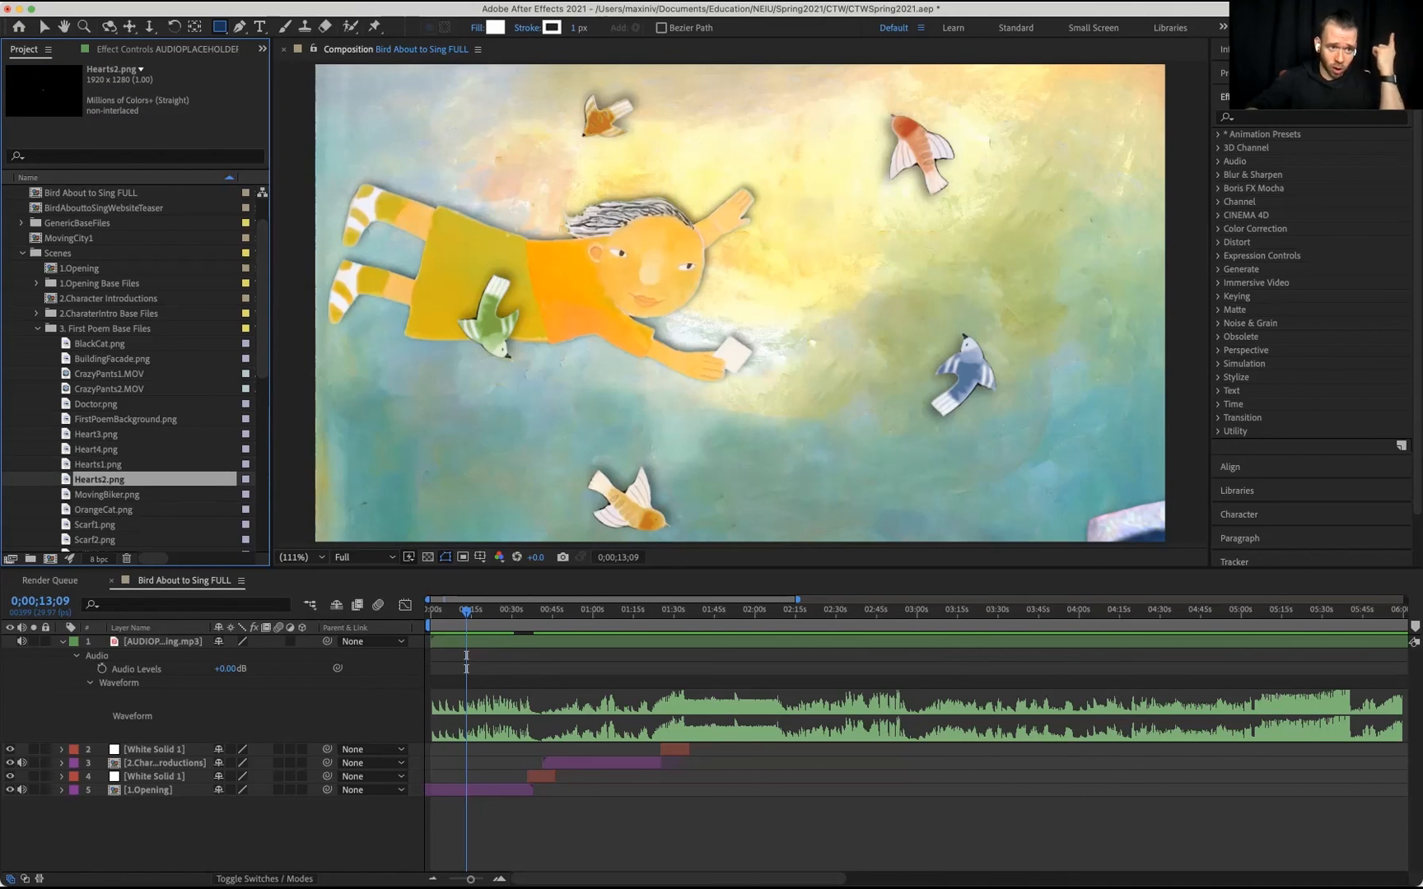
{"action": "key", "text": "Down"}
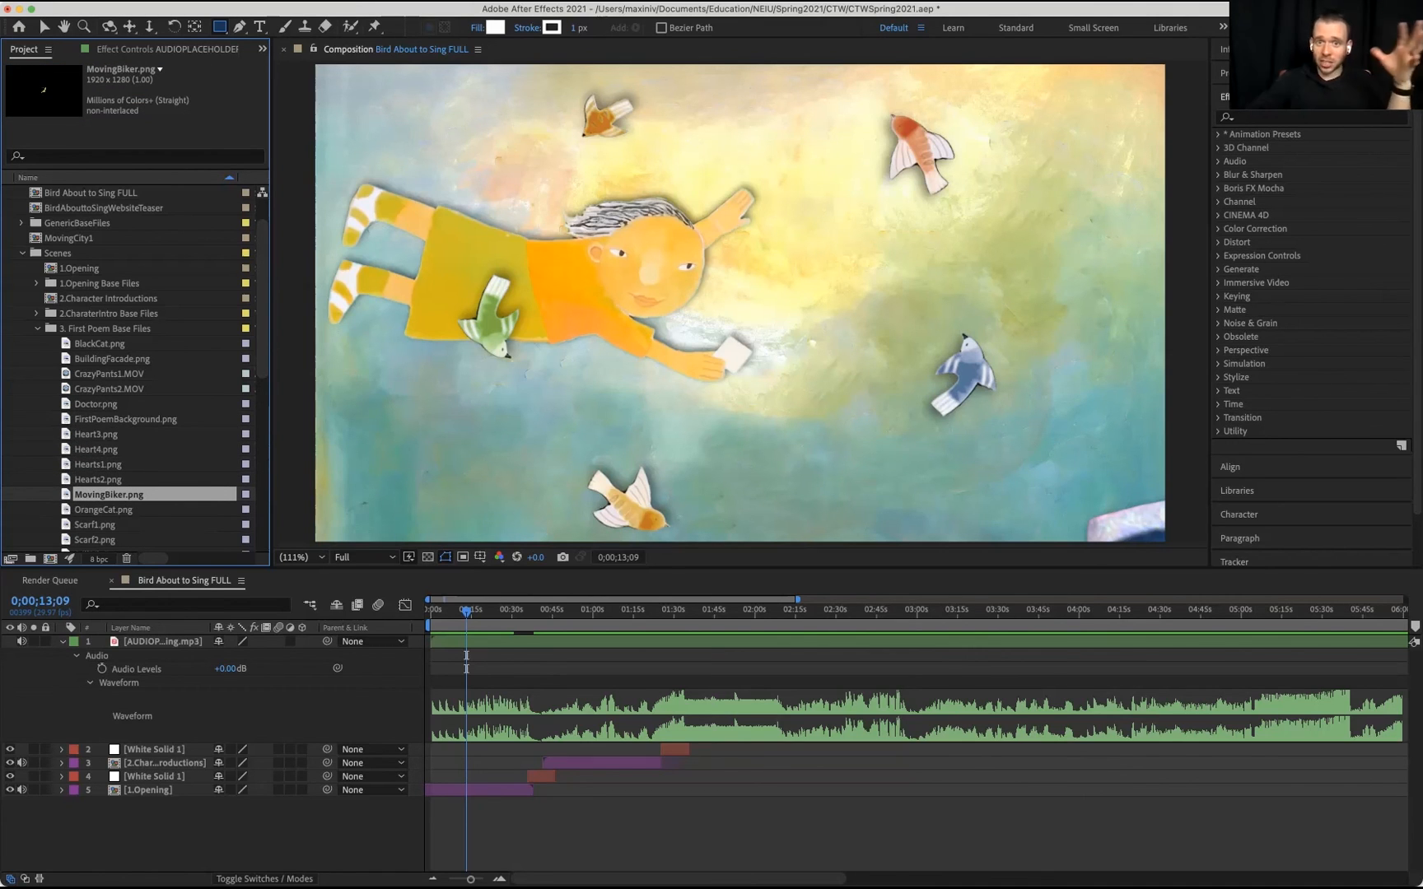
{"action": "key", "text": "Down"}
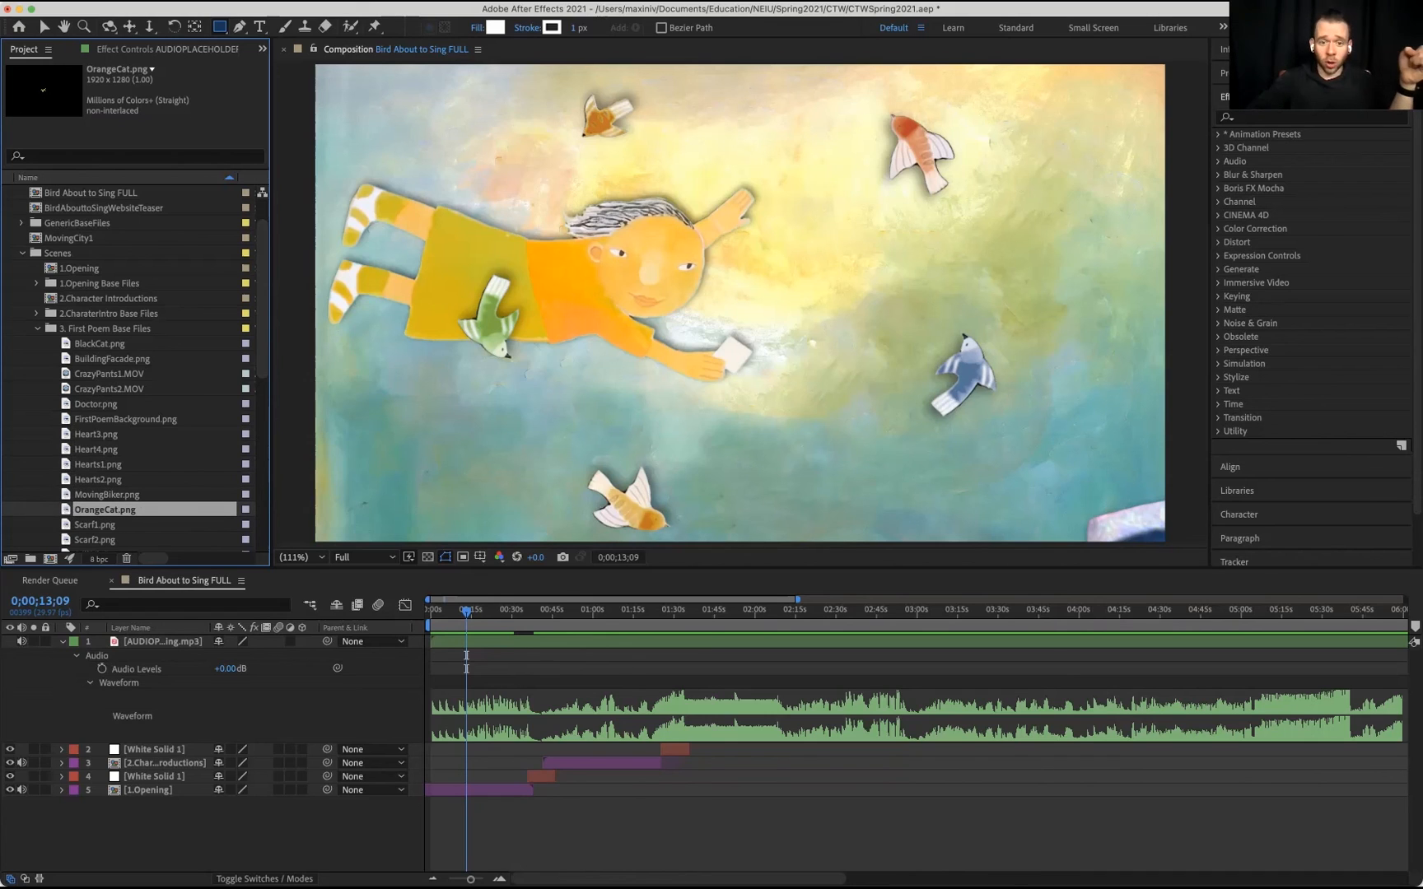
{"action": "key", "text": "Down"}
{"action": "key", "text": "Down"}
{"action": "key", "text": "Down"}
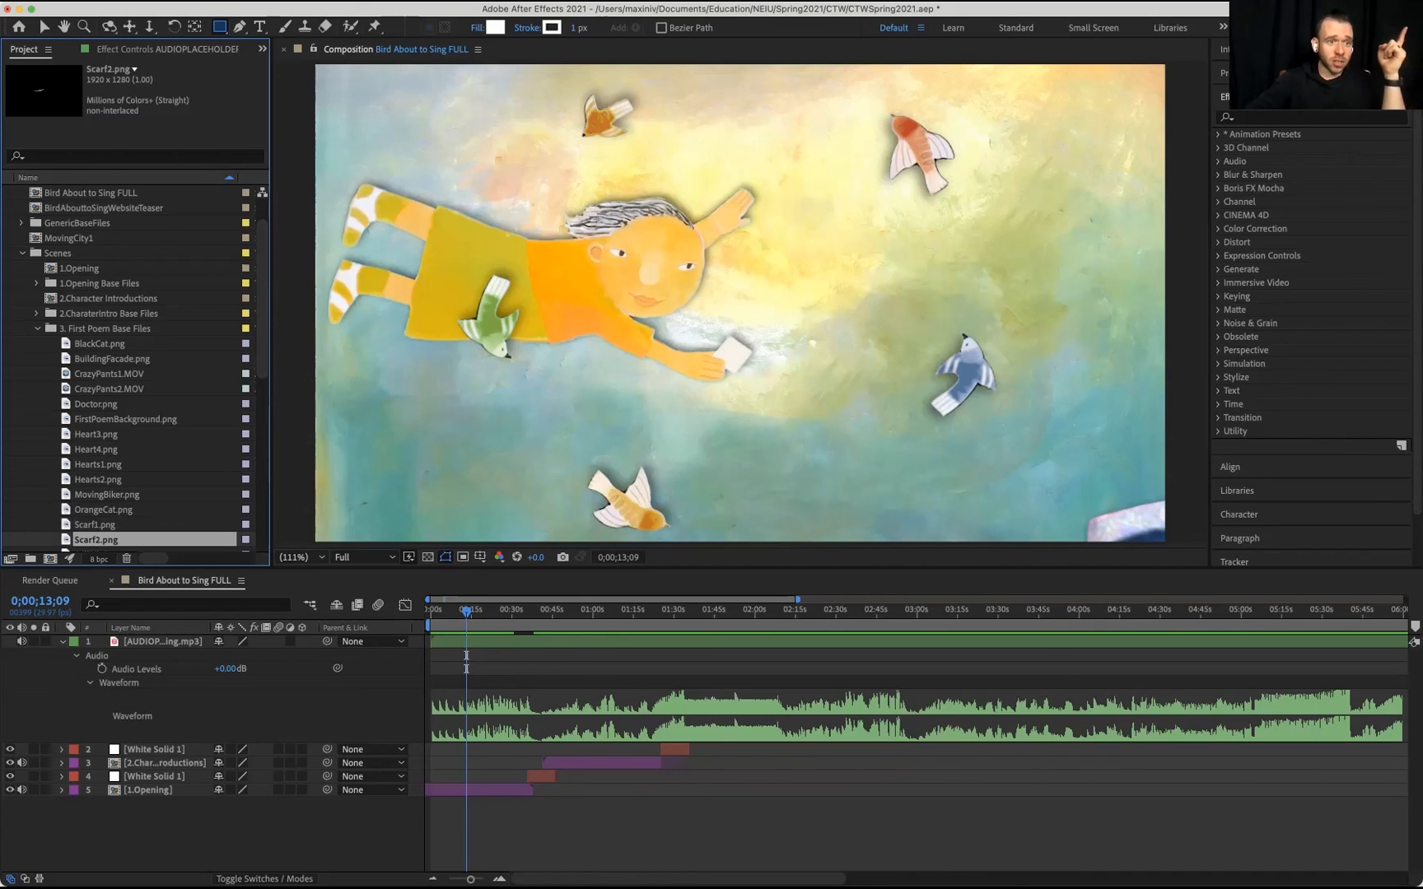
{"action": "key", "text": "Down"}
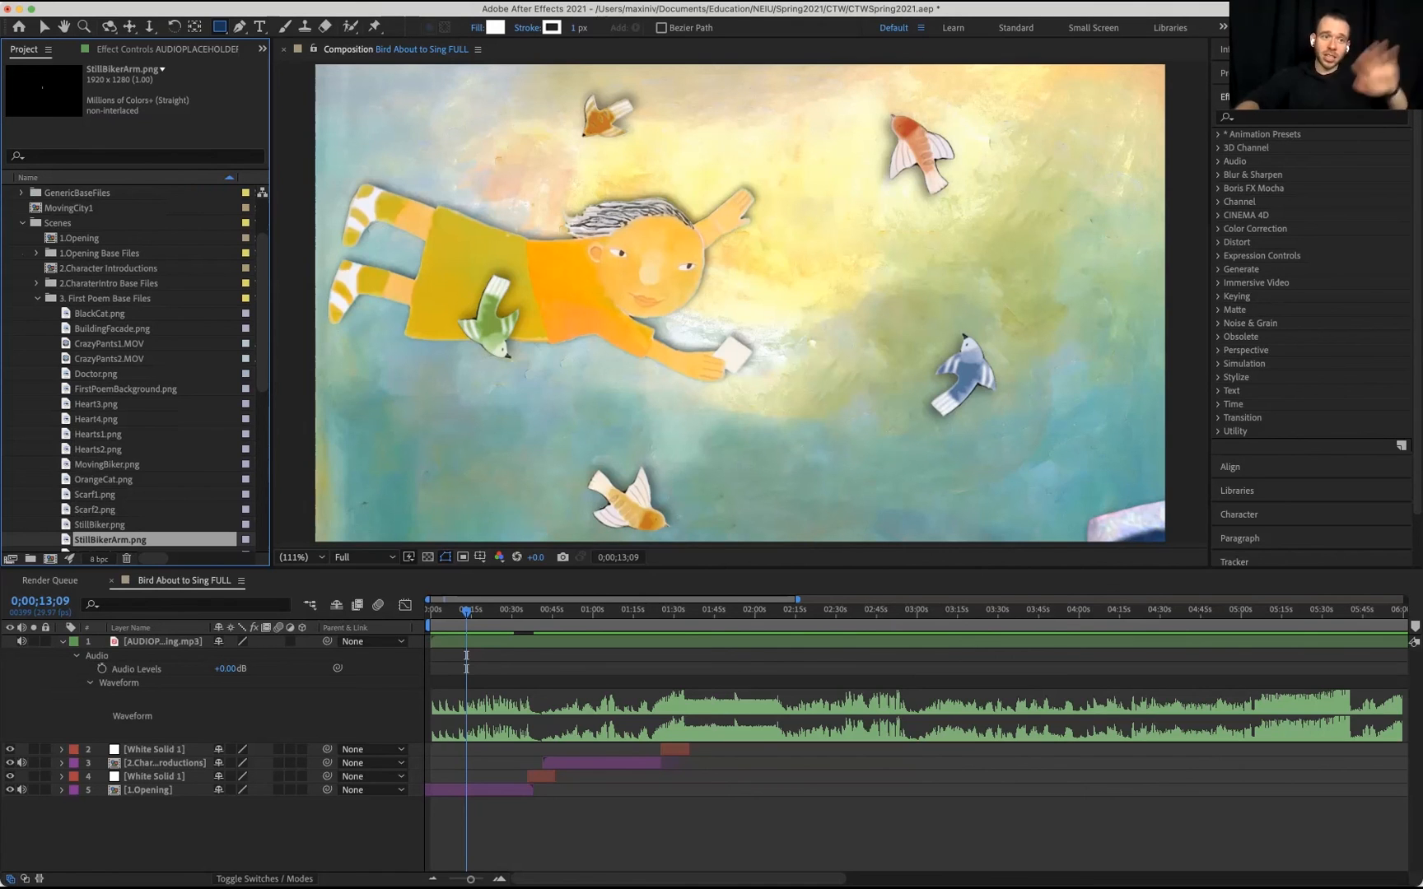
{"action": "key", "text": "Down"}
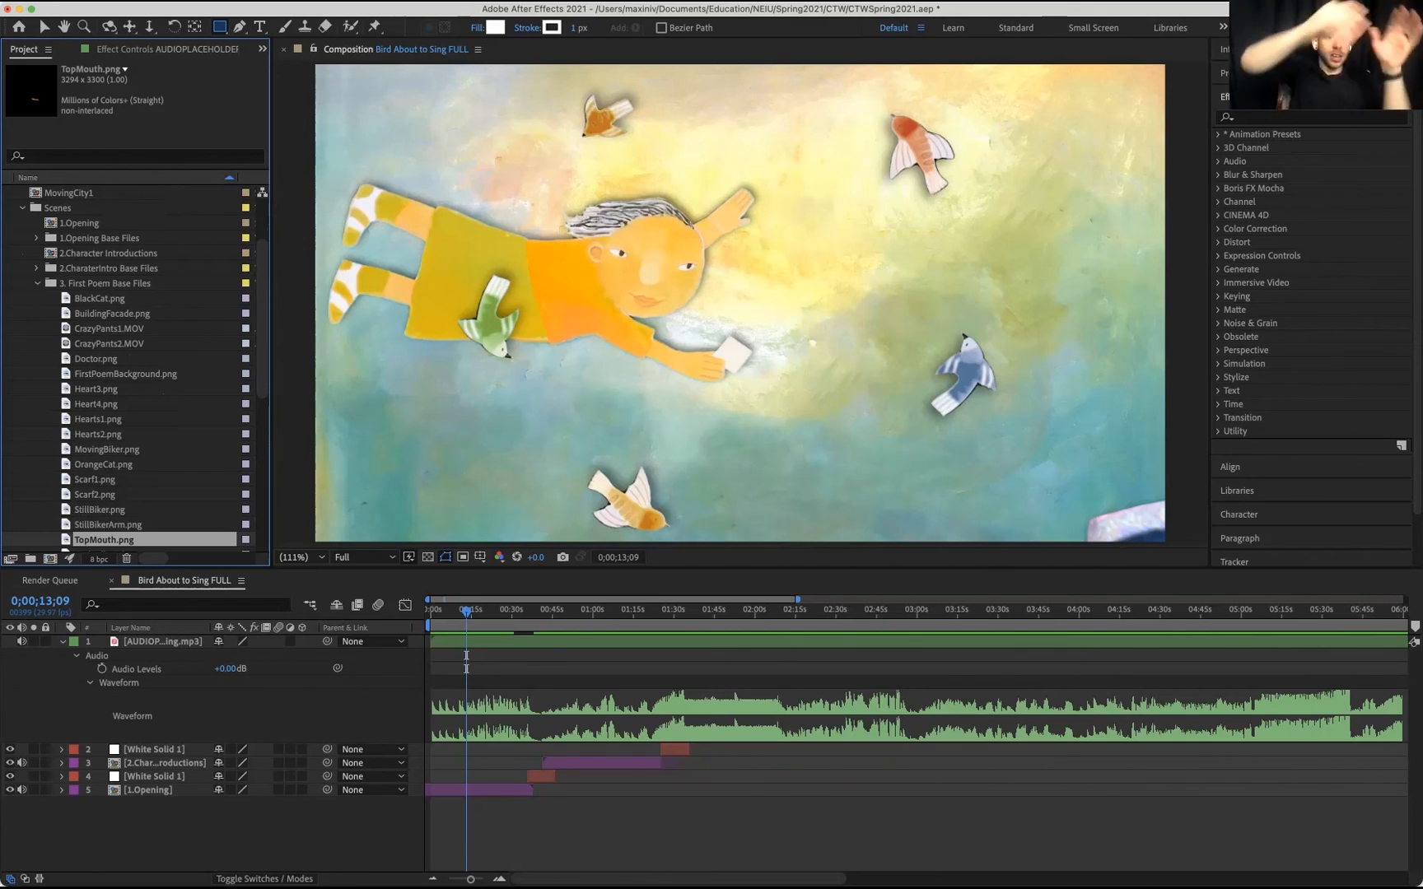
{"action": "key", "text": "Down"}
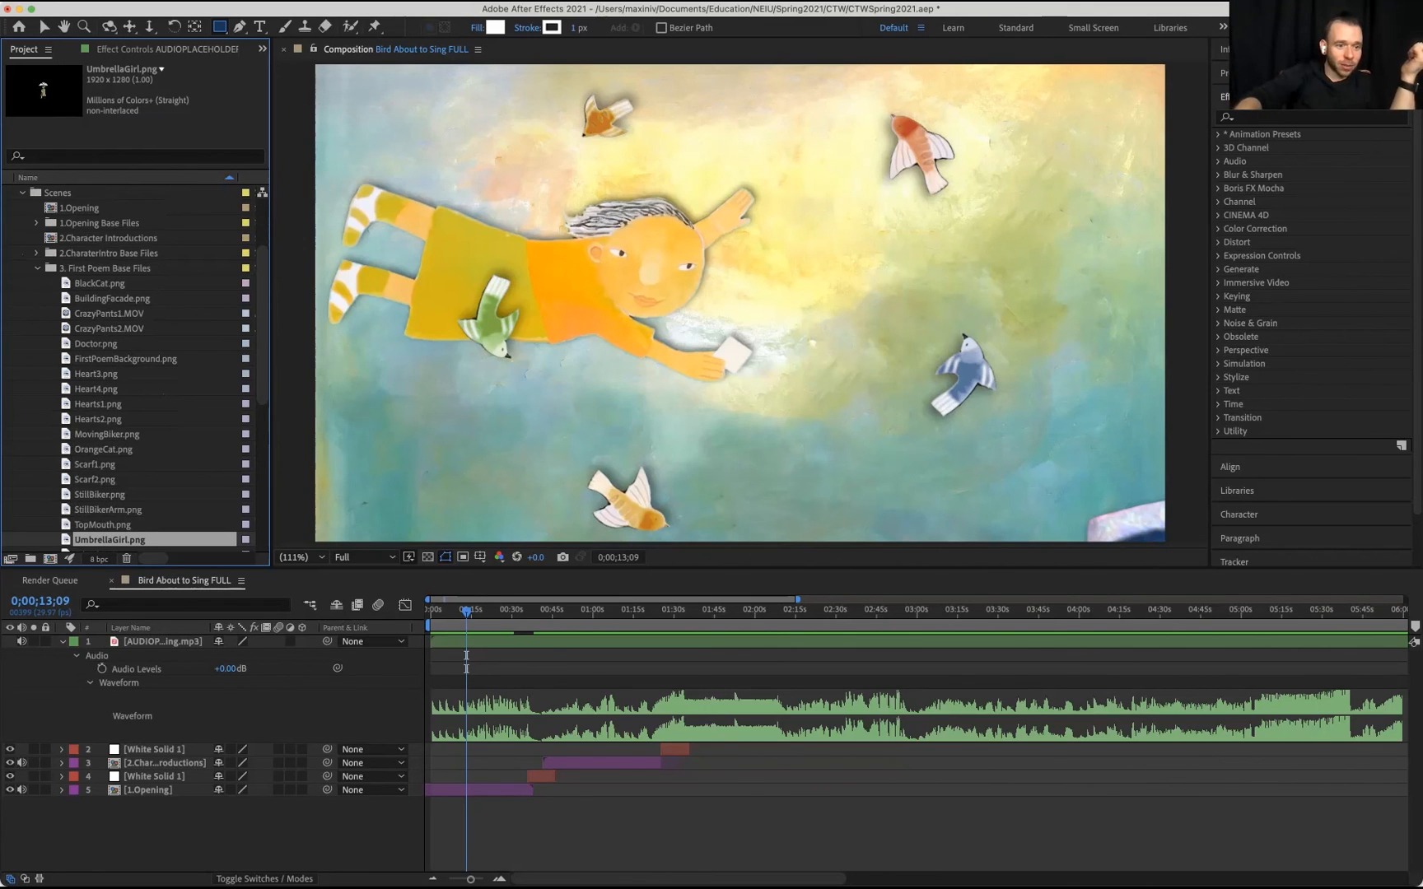
Delete TopMouth.png from the 3. First Poem Base Files folder and select UmbrellaGirl.png
{"action": "key", "text": "Up"}
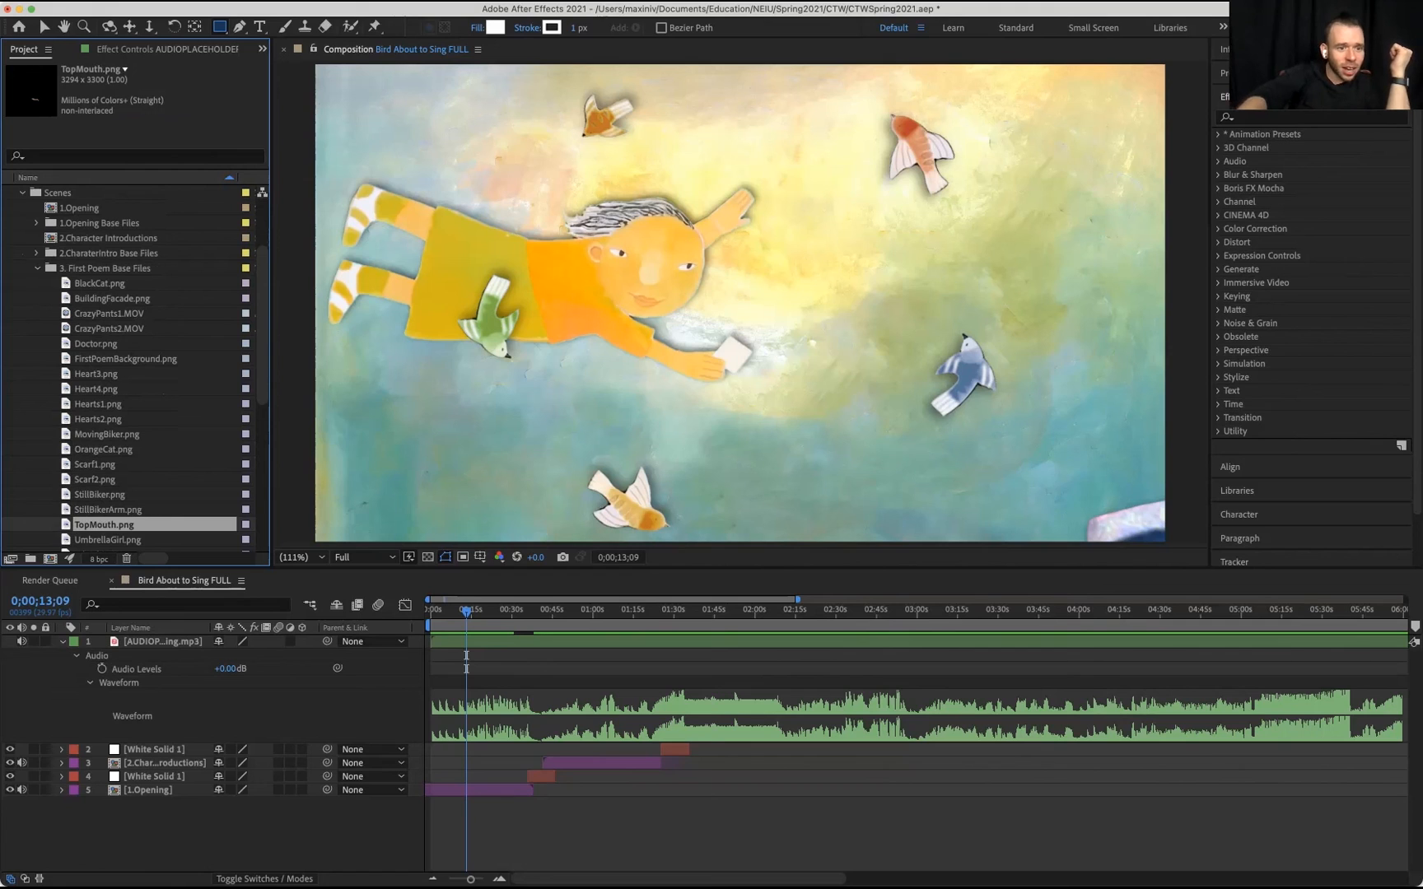
{"action": "key", "text": "Delete"}
{"action": "left_click", "coordinate": [110, 524]}
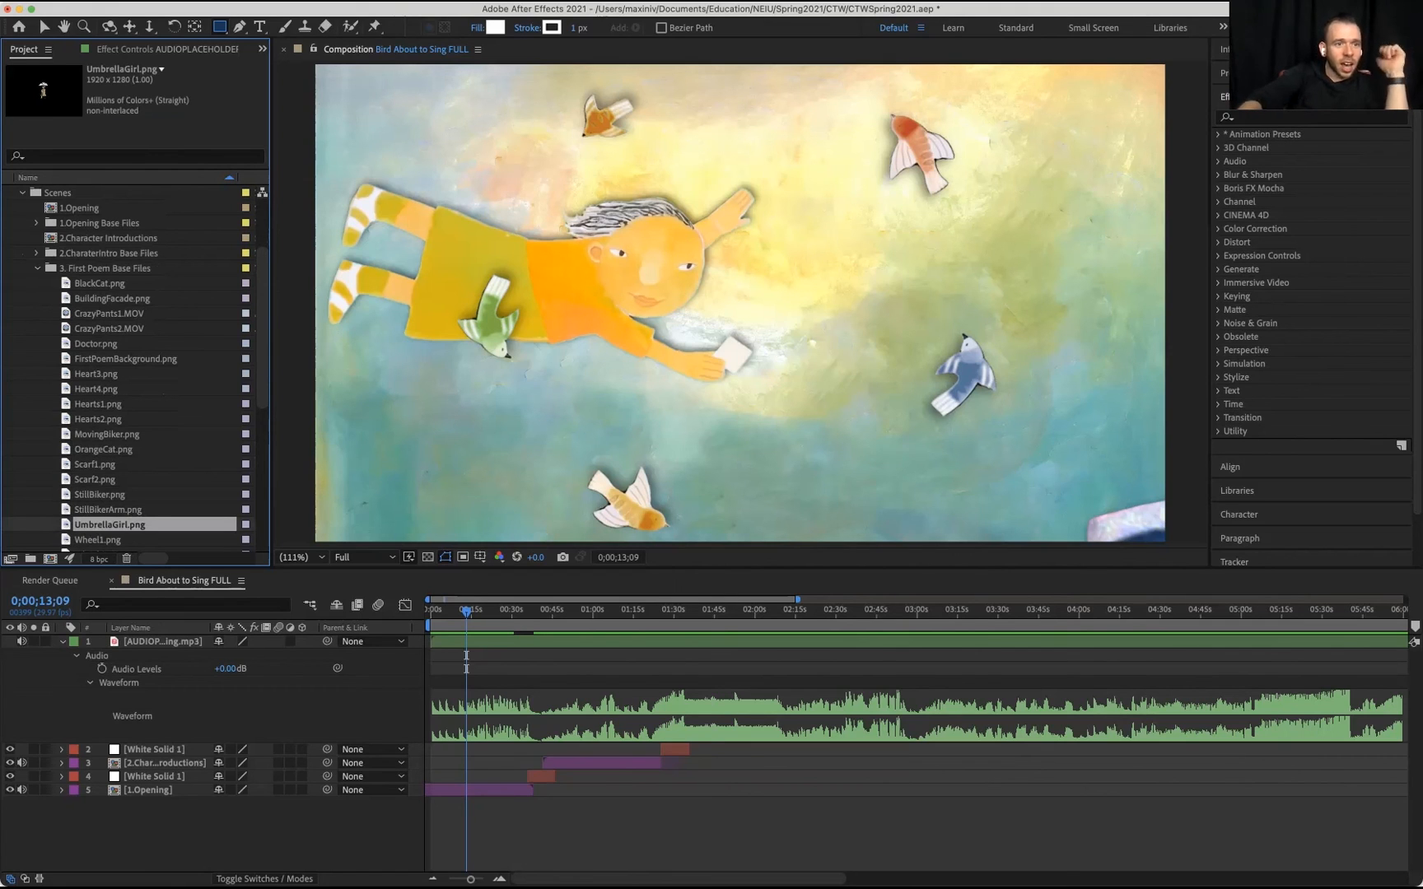
Step through the remaining First Poem assets from Wheel1.png to WindowCat2Head.png and return to Wheel2.png
{"action": "key", "text": "Down"}
{"action": "key", "text": "Down"}
{"action": "key", "text": "Down"}
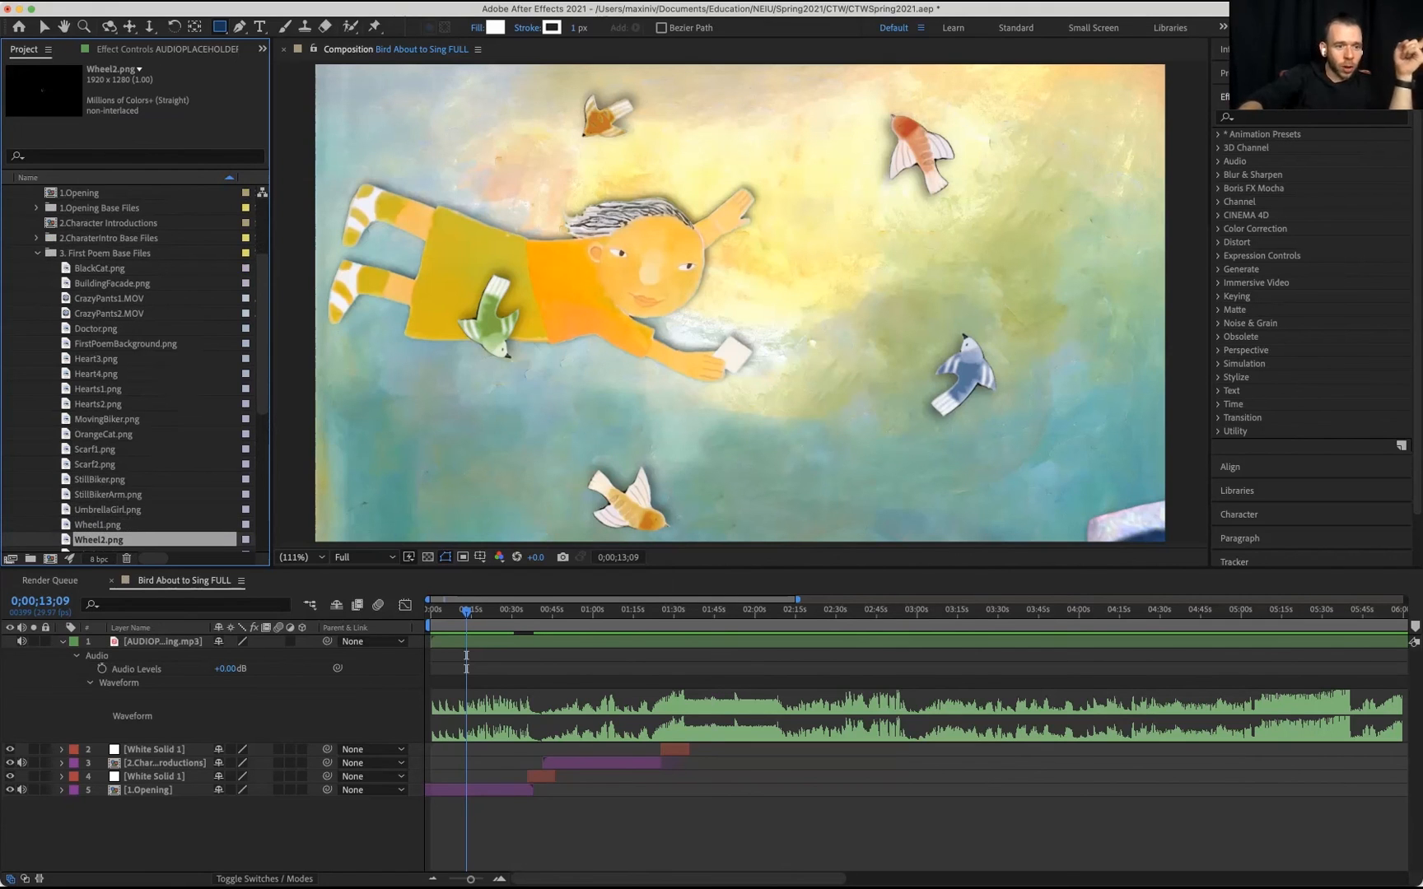
{"action": "key", "text": "Down"}
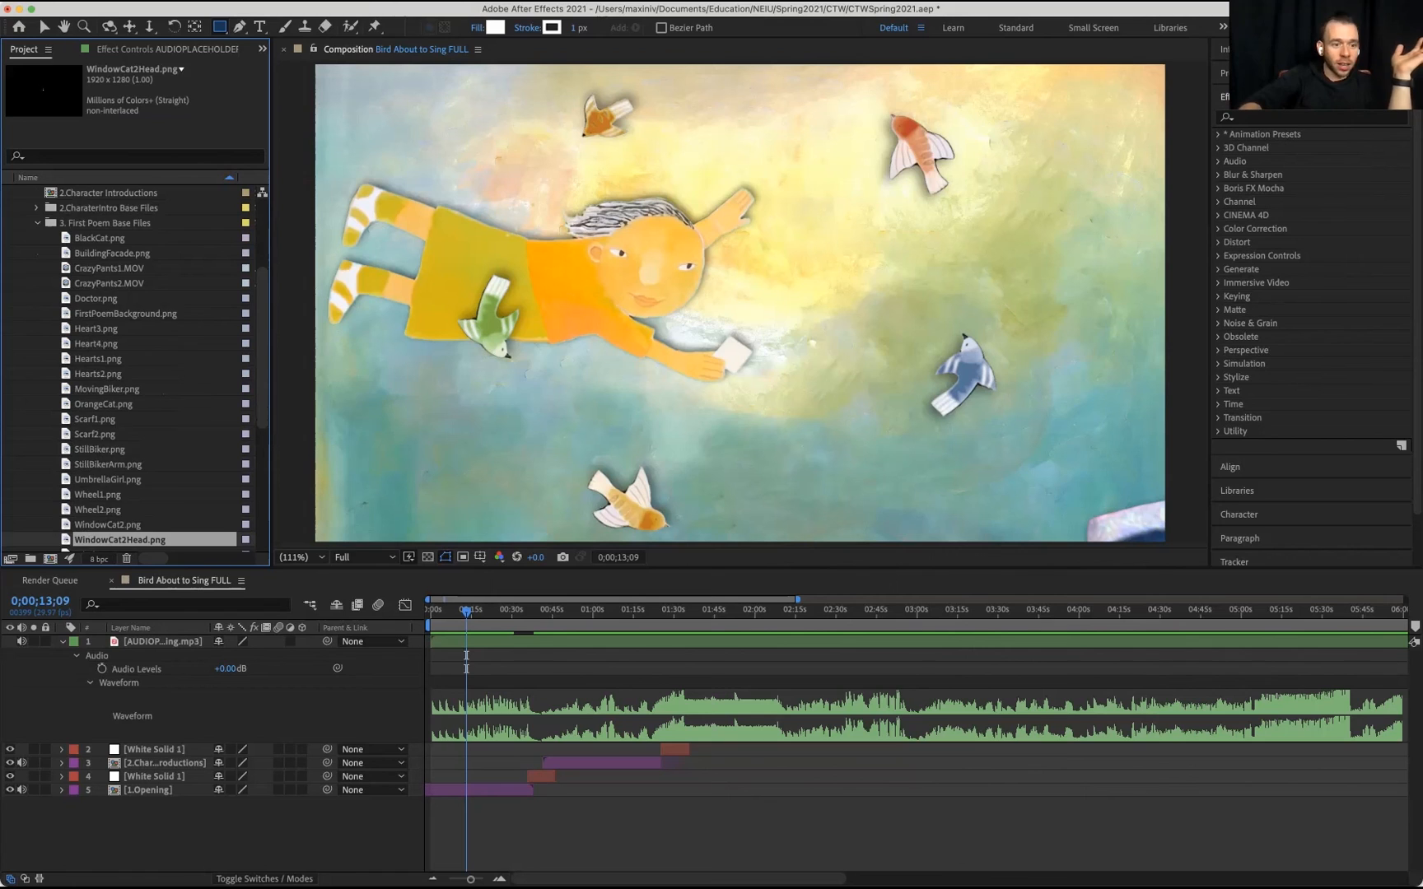
{"action": "key", "text": "Up"}
{"action": "key", "text": "Up"}
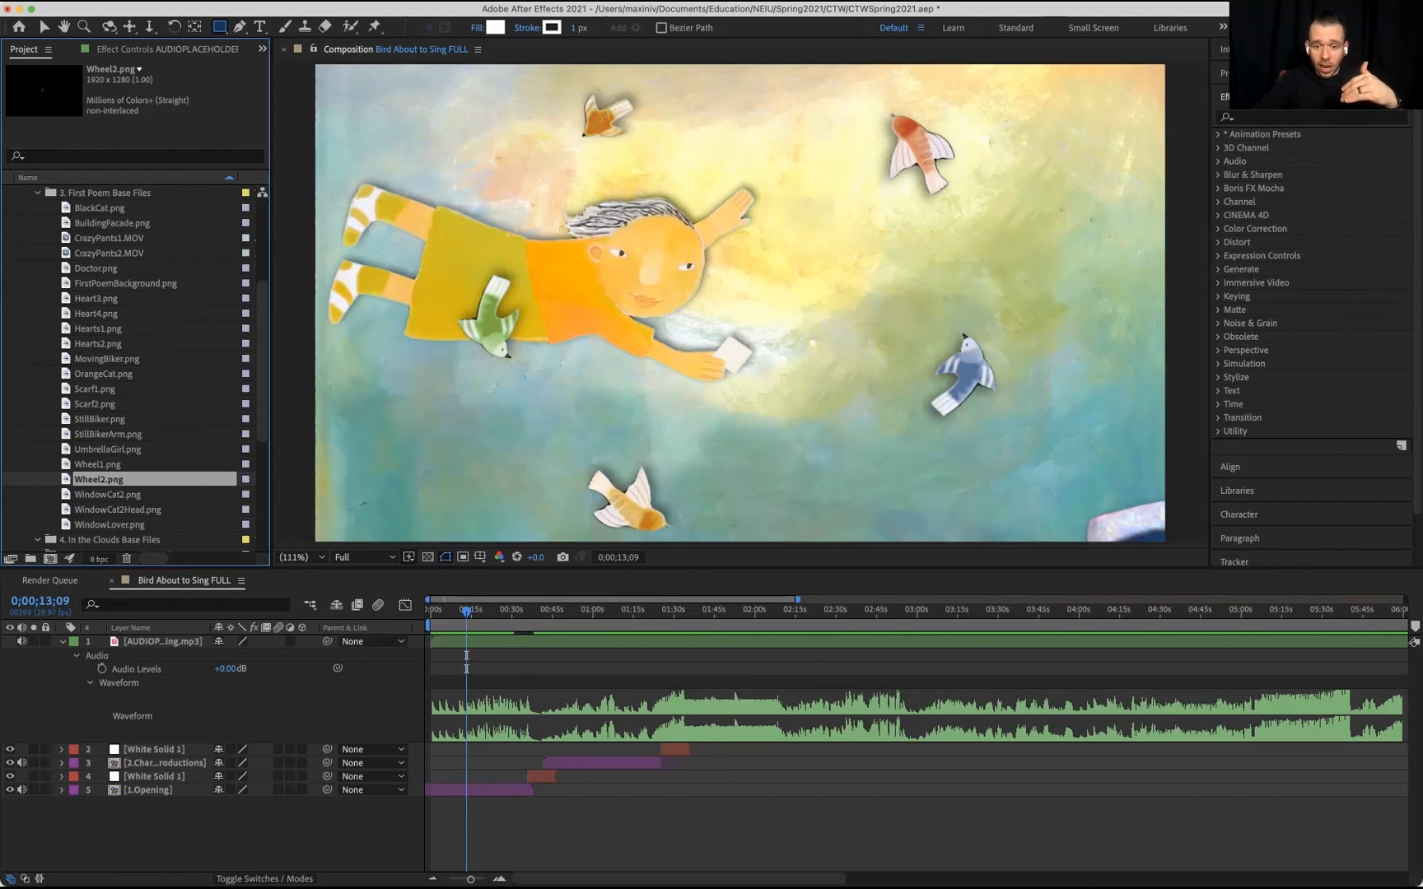
Limit the work area of Bird About to Sing FULL to the first poem section, from about 1:23 to 2:12
{"action": "left_click_drag", "start_coordinate": [470, 879], "coordinate": [449, 878]}
{"action": "left_click_drag", "start_coordinate": [1403, 625], "coordinate": [565, 626]}
{"action": "key", "text": "equal"}
{"action": "key", "text": "equal"}
{"action": "key", "text": "equal"}
{"action": "key", "text": "equal"}
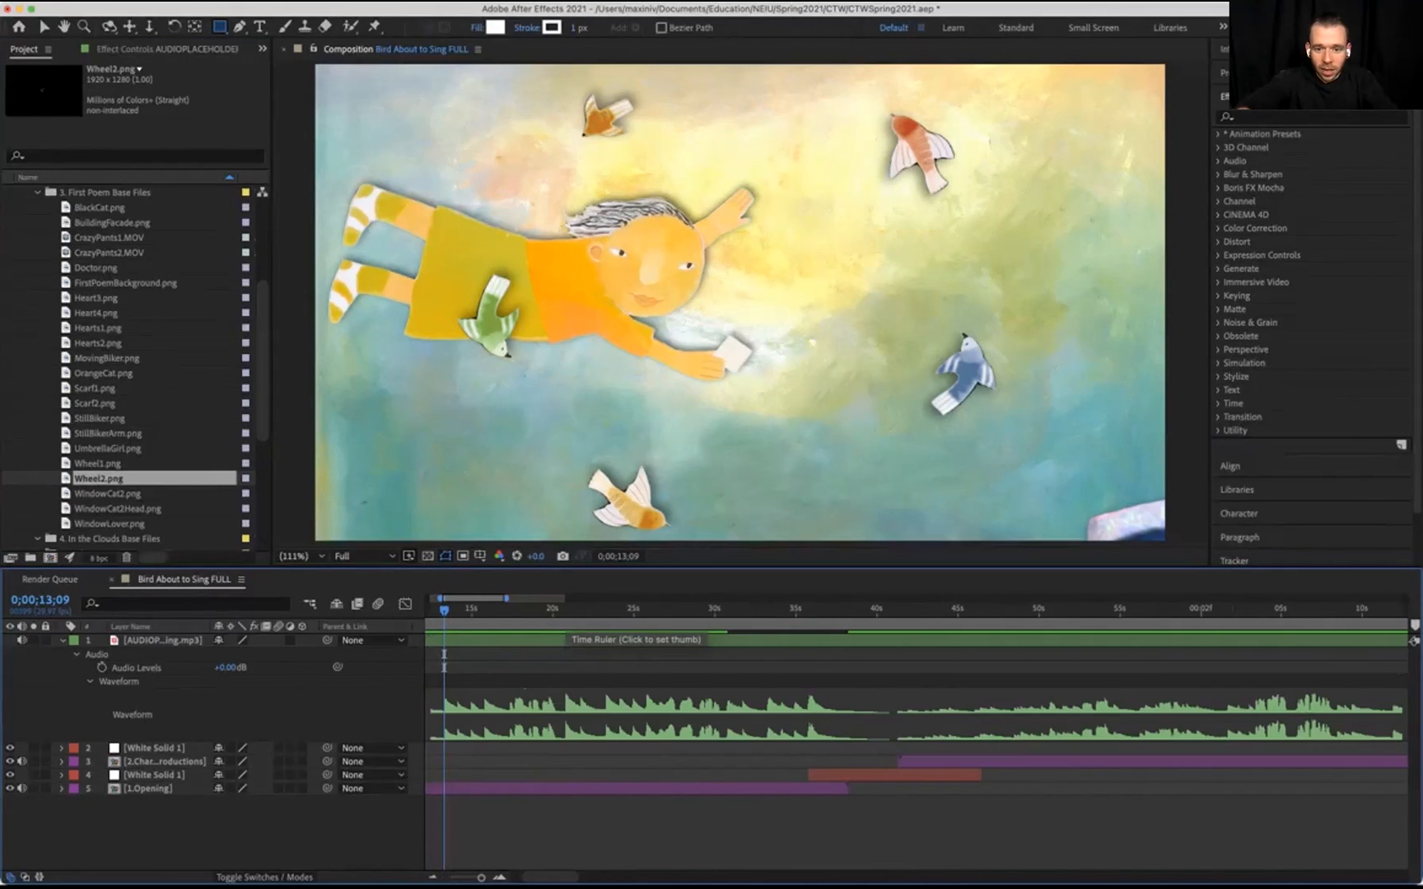
{"action": "key", "text": "minus"}
{"action": "key", "text": "minus"}
{"action": "key", "text": "minus"}
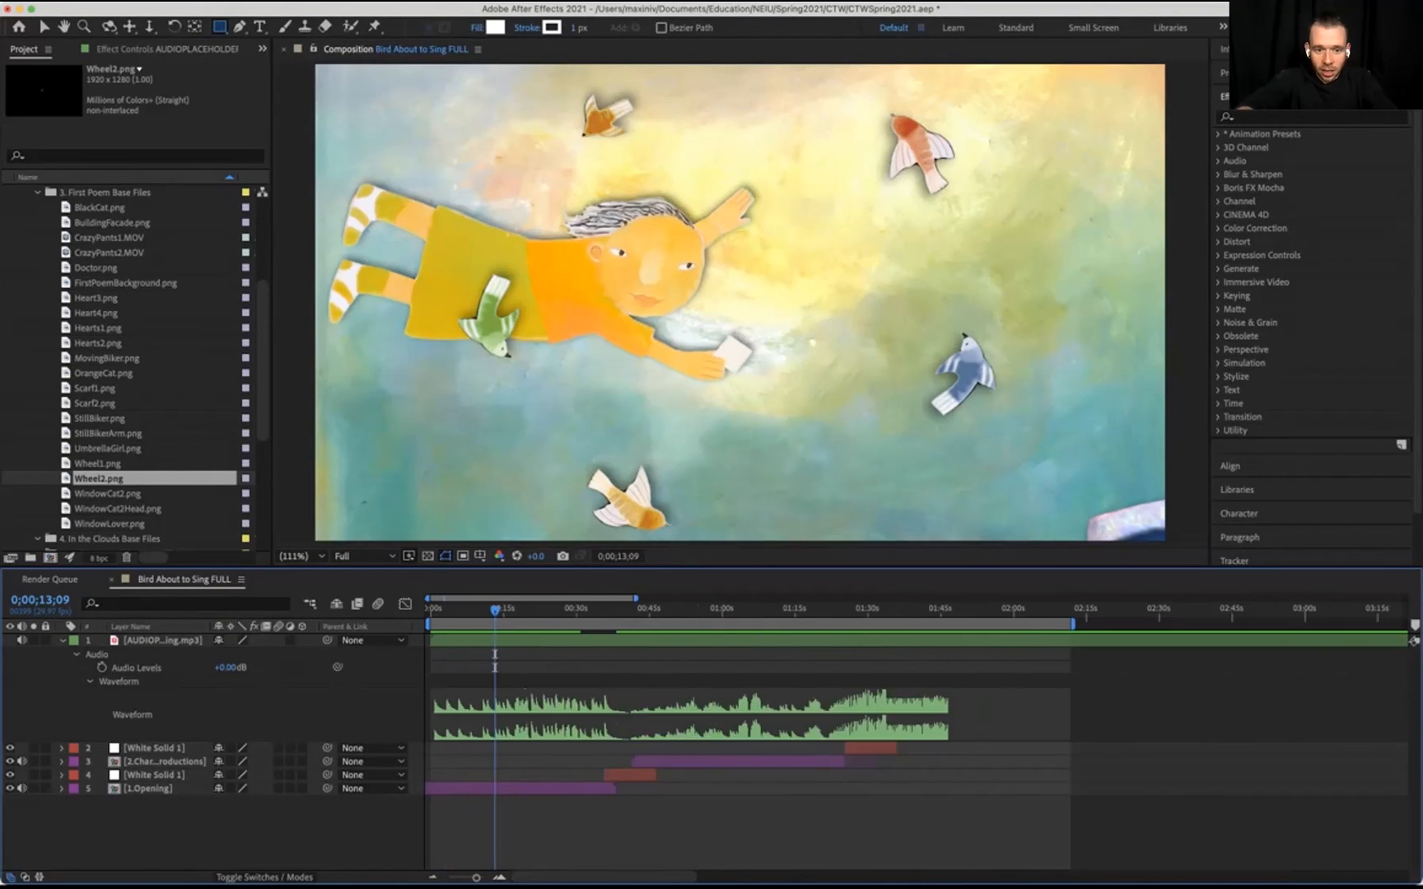
{"action": "left_click_drag", "start_coordinate": [428, 625], "coordinate": [639, 625]}
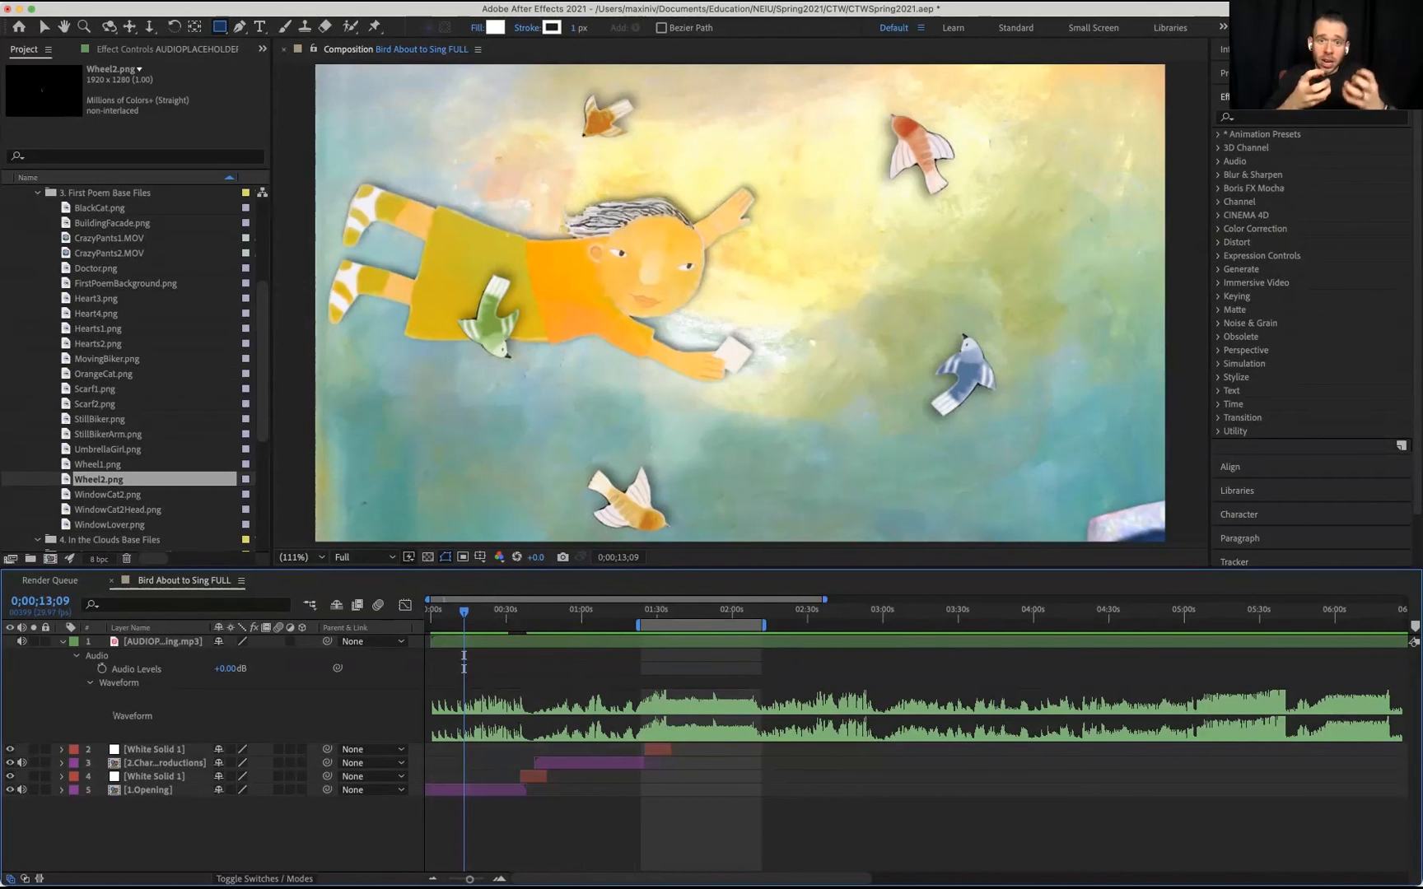
Open the 2.Character Introductions precomposition and collapse the expanded properties of the character layers above The Park3
{"action": "double_click", "coordinate": [165, 763]}
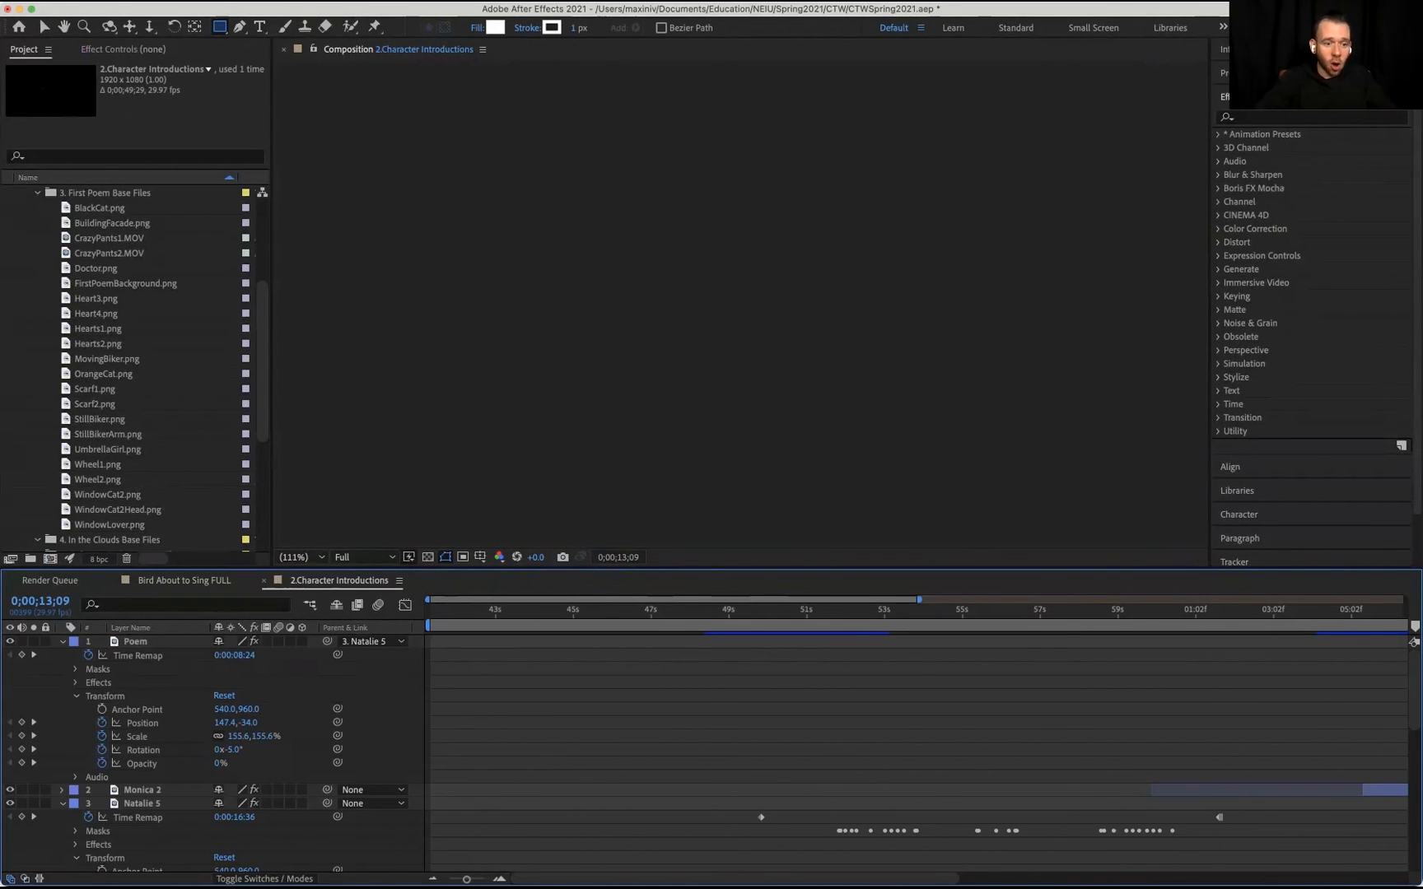
{"action": "left_click", "coordinate": [62, 641]}
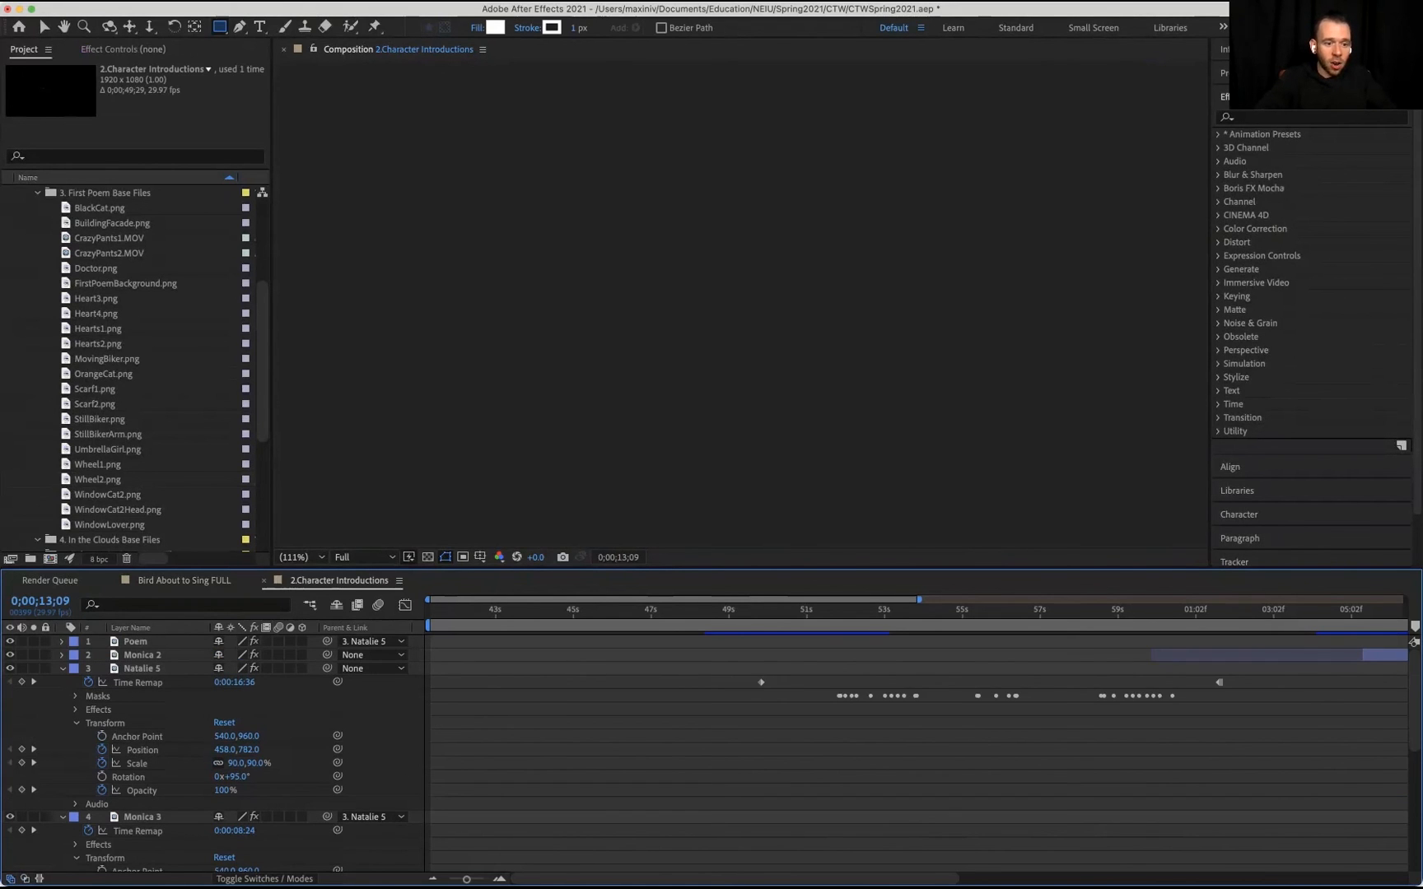
{"action": "left_click", "coordinate": [62, 668]}
{"action": "left_click", "coordinate": [63, 682]}
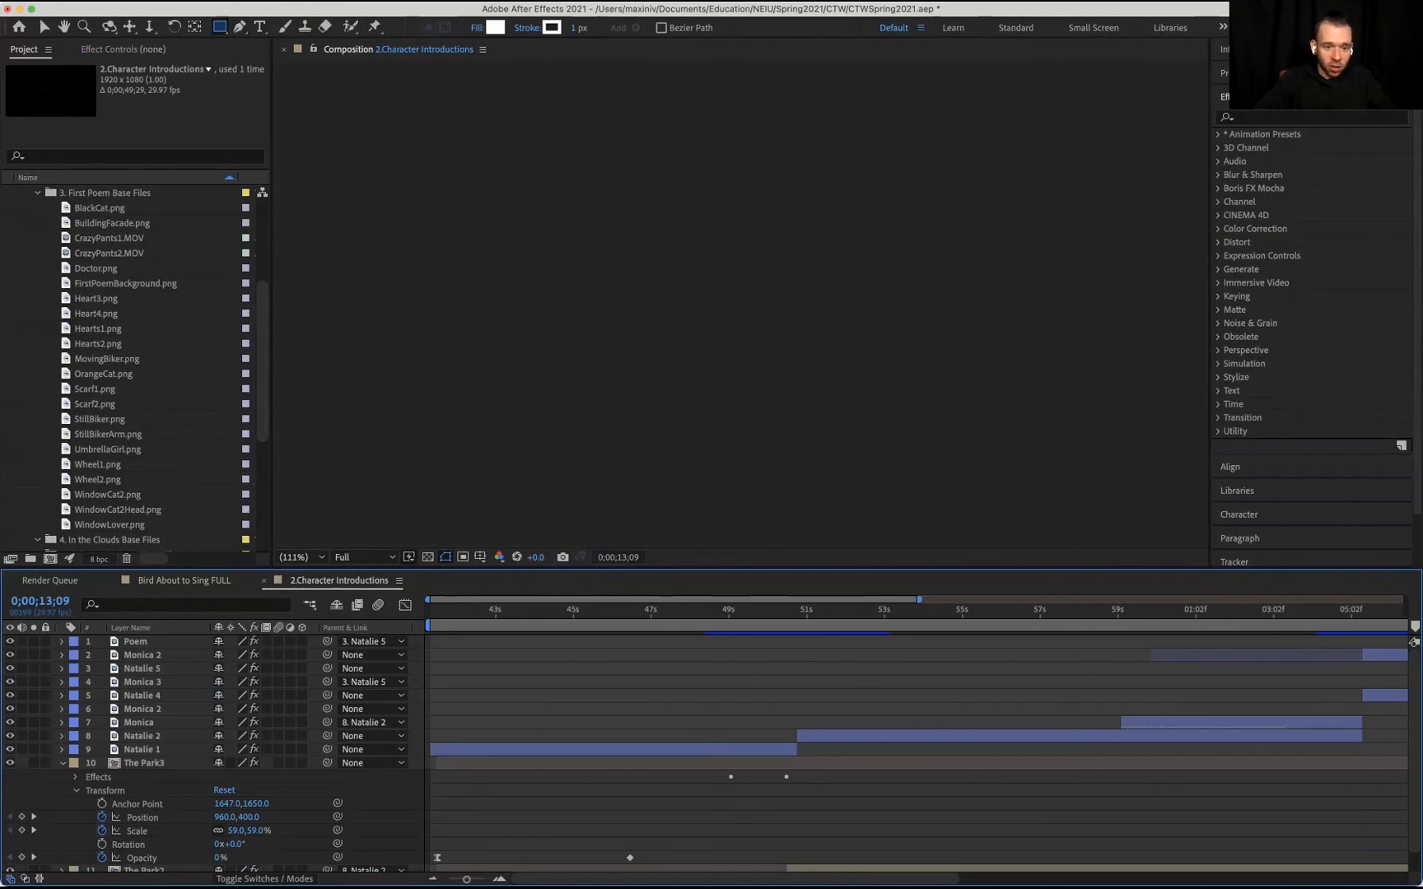
Preview the Character Introductions animation around the 47 to 51 second range, ending at 0;00;50;27
{"action": "left_click_drag", "start_coordinate": [676, 611], "coordinate": [721, 614]}
{"action": "key", "text": "space"}
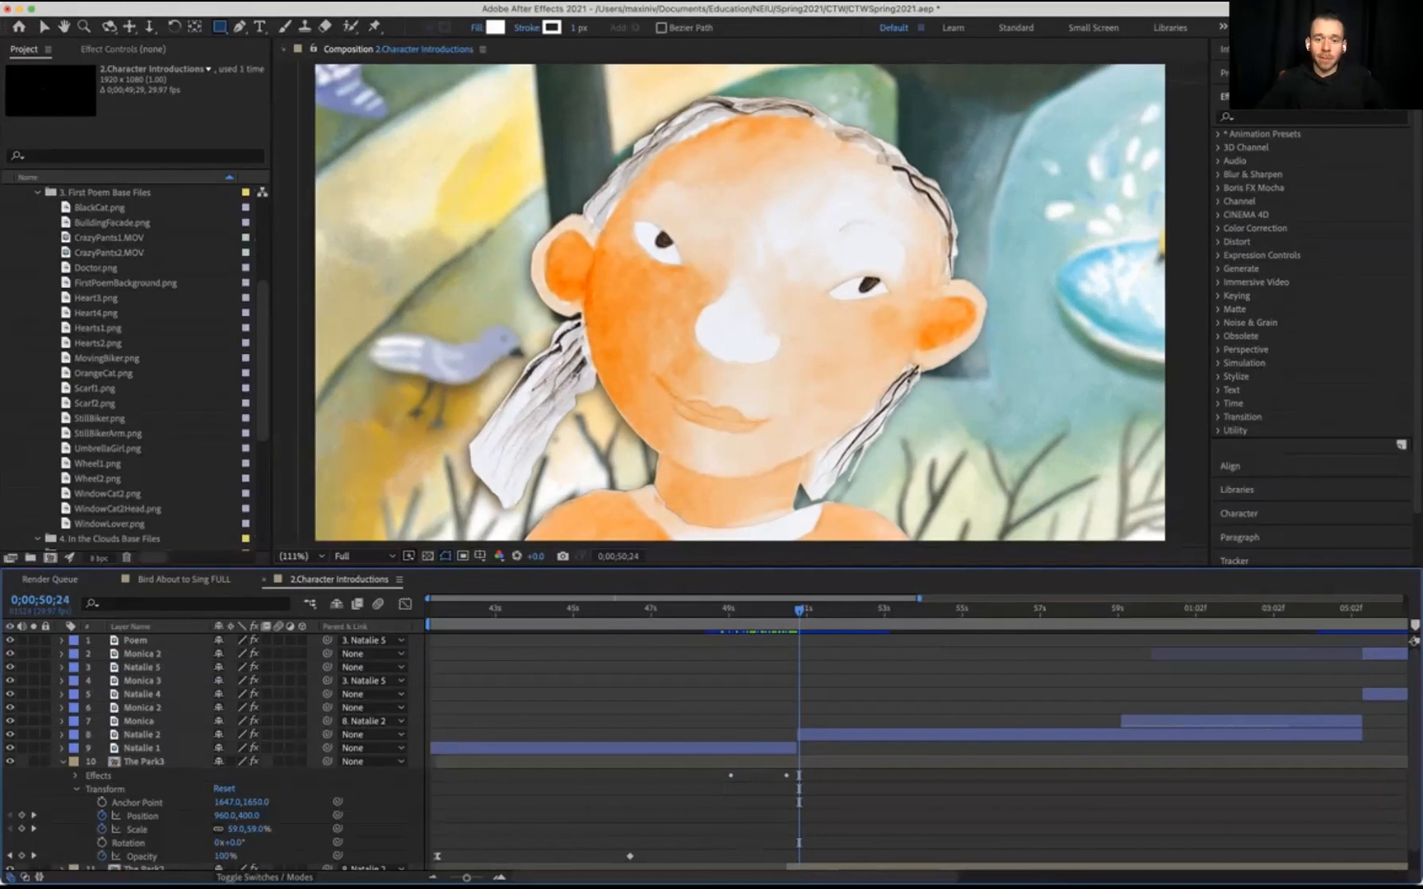
{"action": "left_click", "coordinate": [653, 622]}
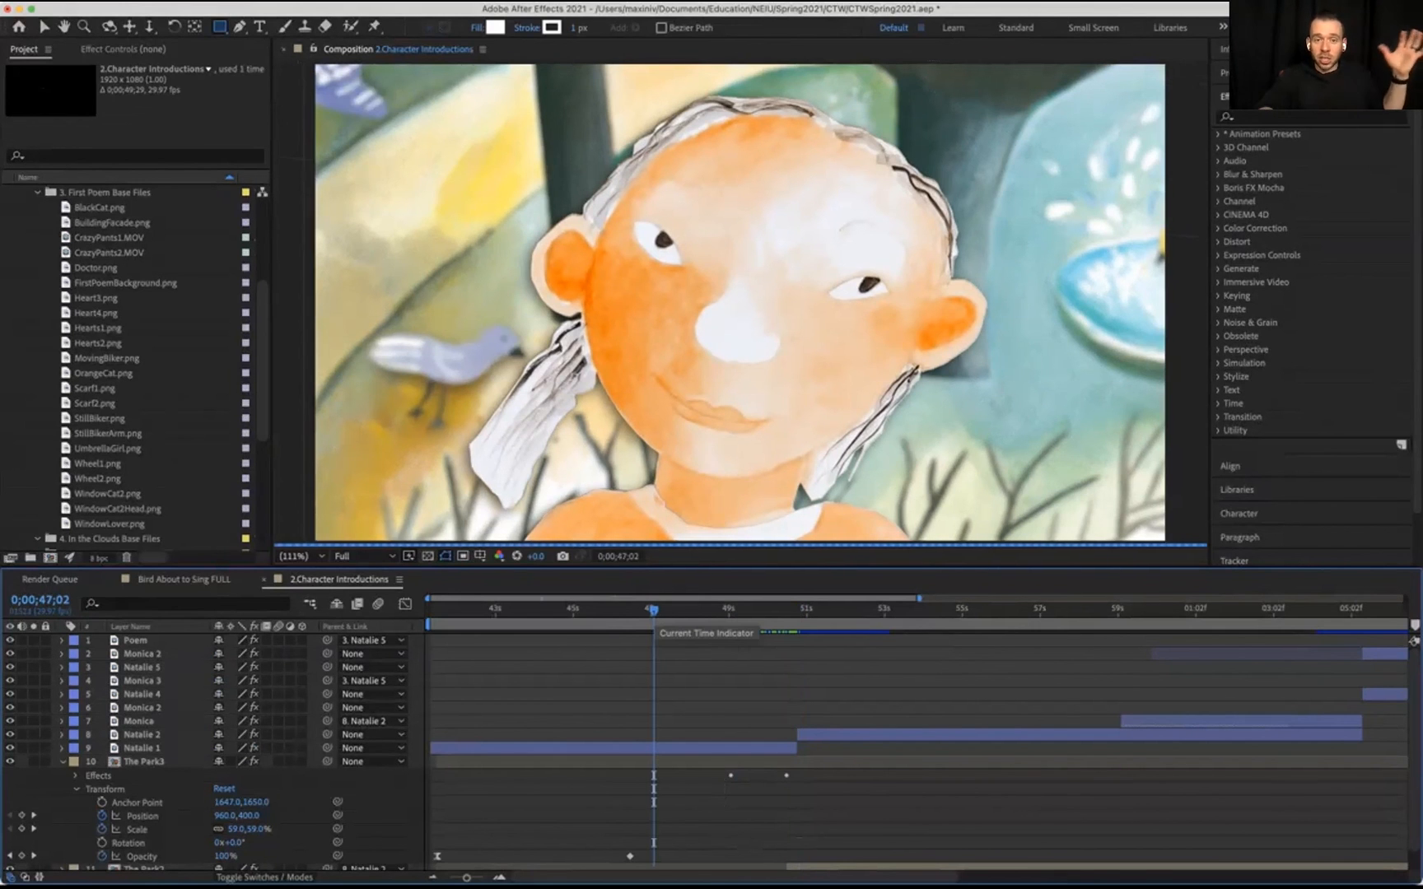
{"action": "left_click_drag", "start_coordinate": [654, 611], "coordinate": [803, 612]}
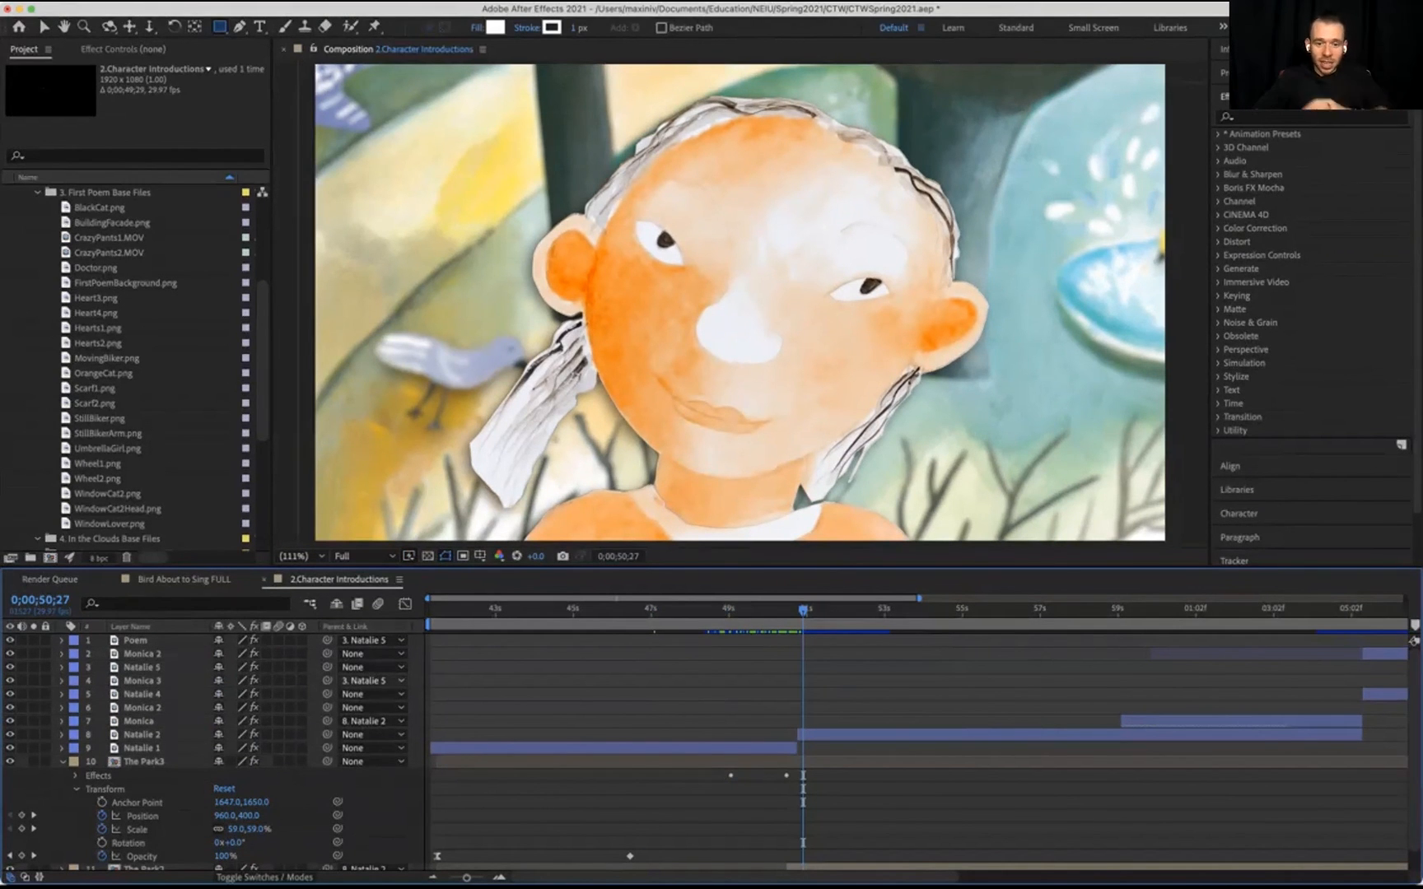
Collapse the properties of The Park3 to show the whole layer stack, and return to the Bird About to Sing FULL composition
{"action": "key", "text": "minus"}
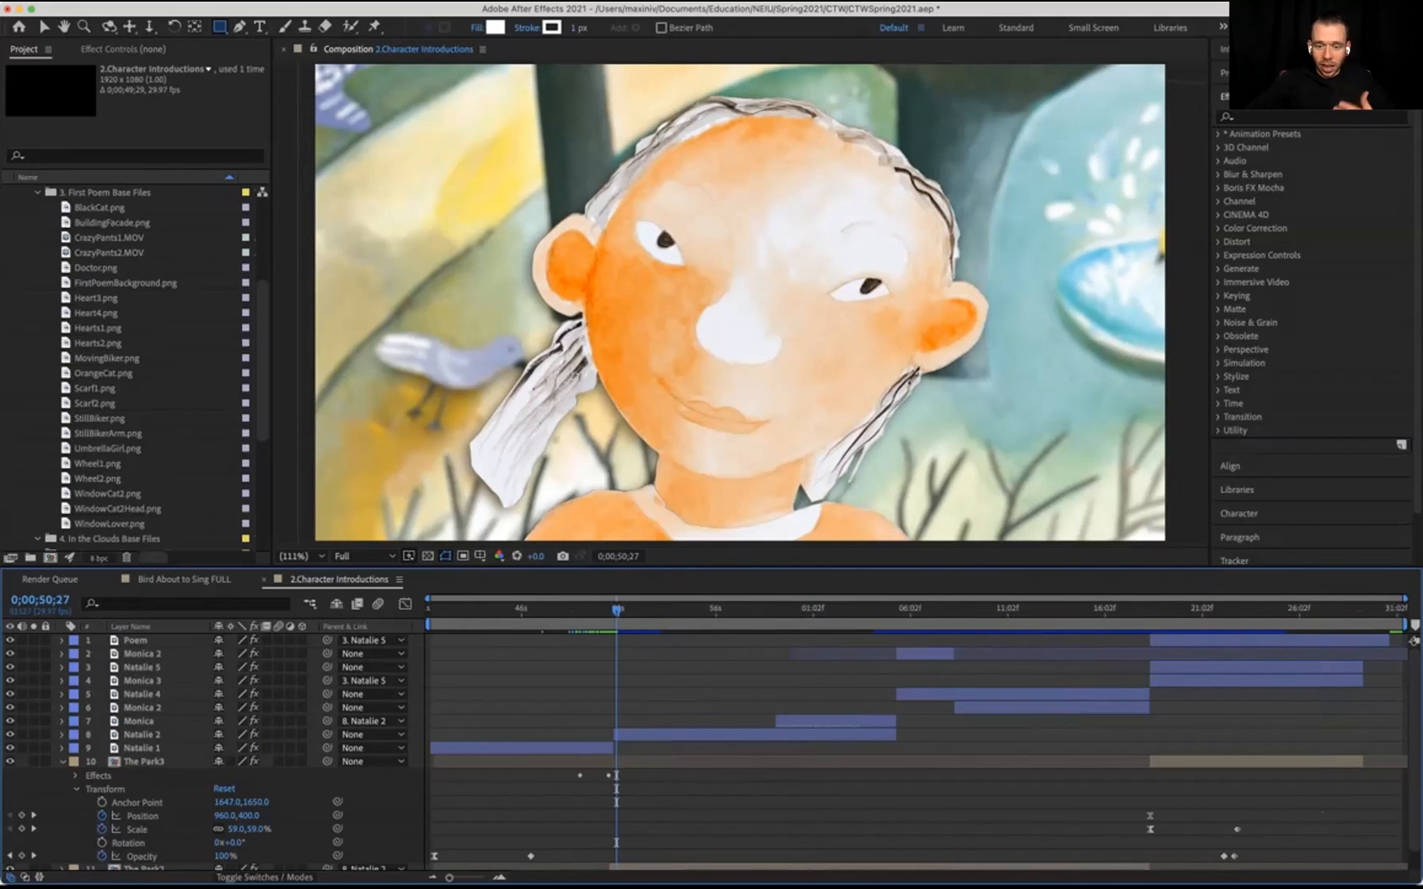
{"action": "scroll", "coordinate": [708, 741], "scroll_direction": "down", "scroll_amount": 1}
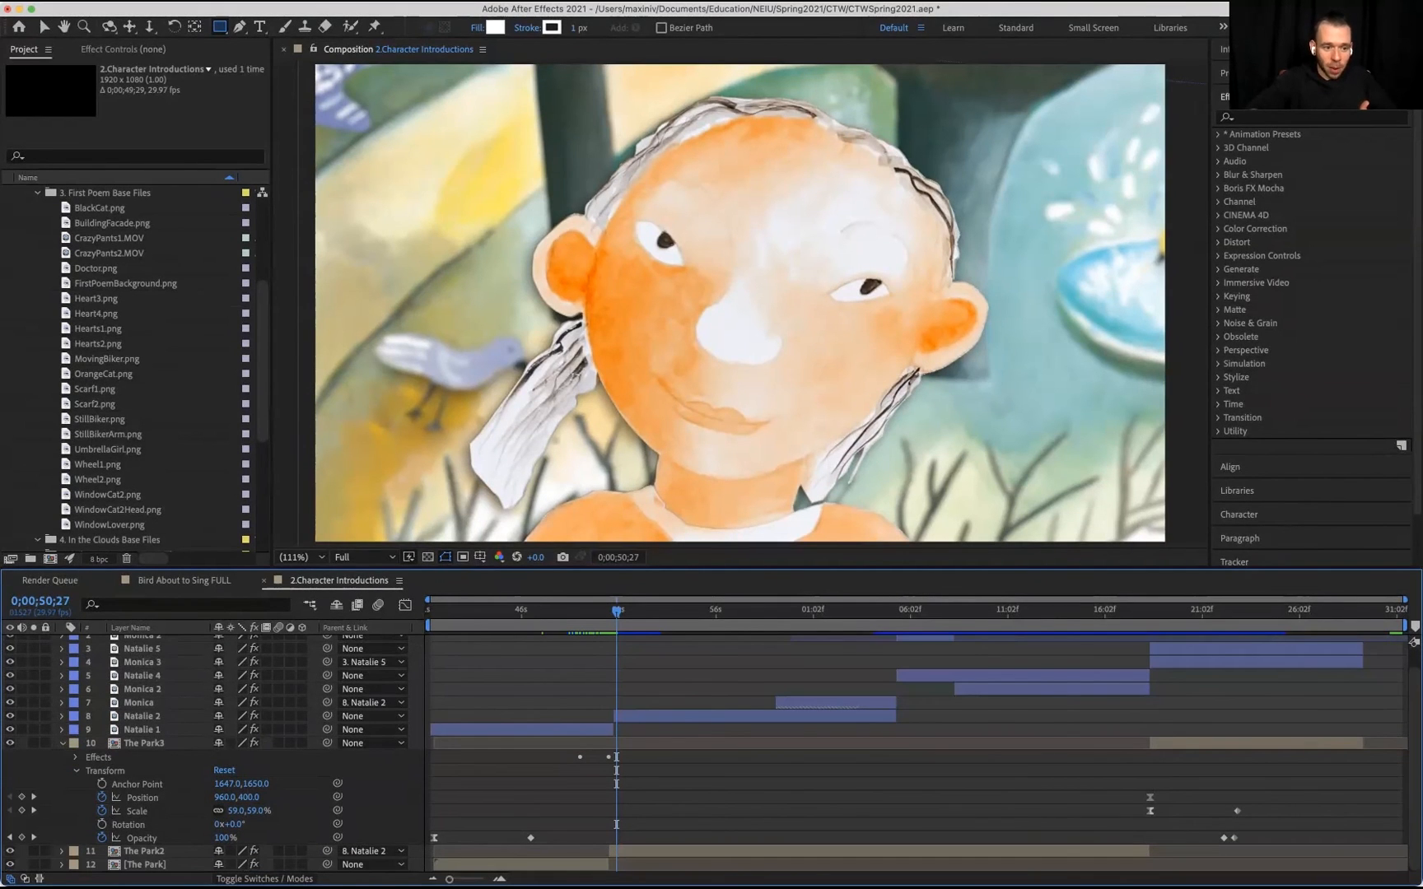
{"action": "key", "text": "u"}
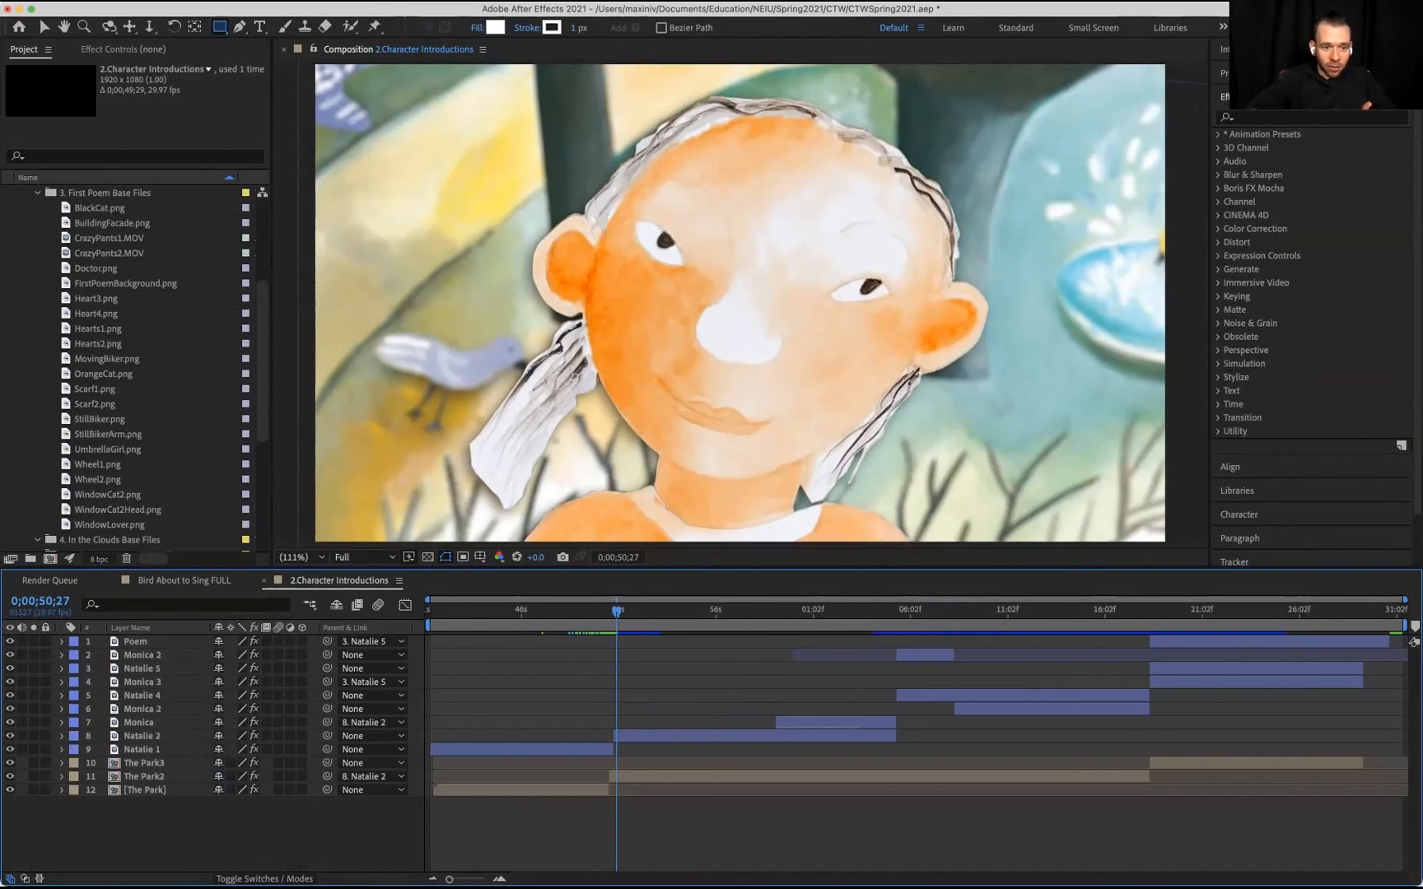
{"action": "key", "text": "shift+Escape"}
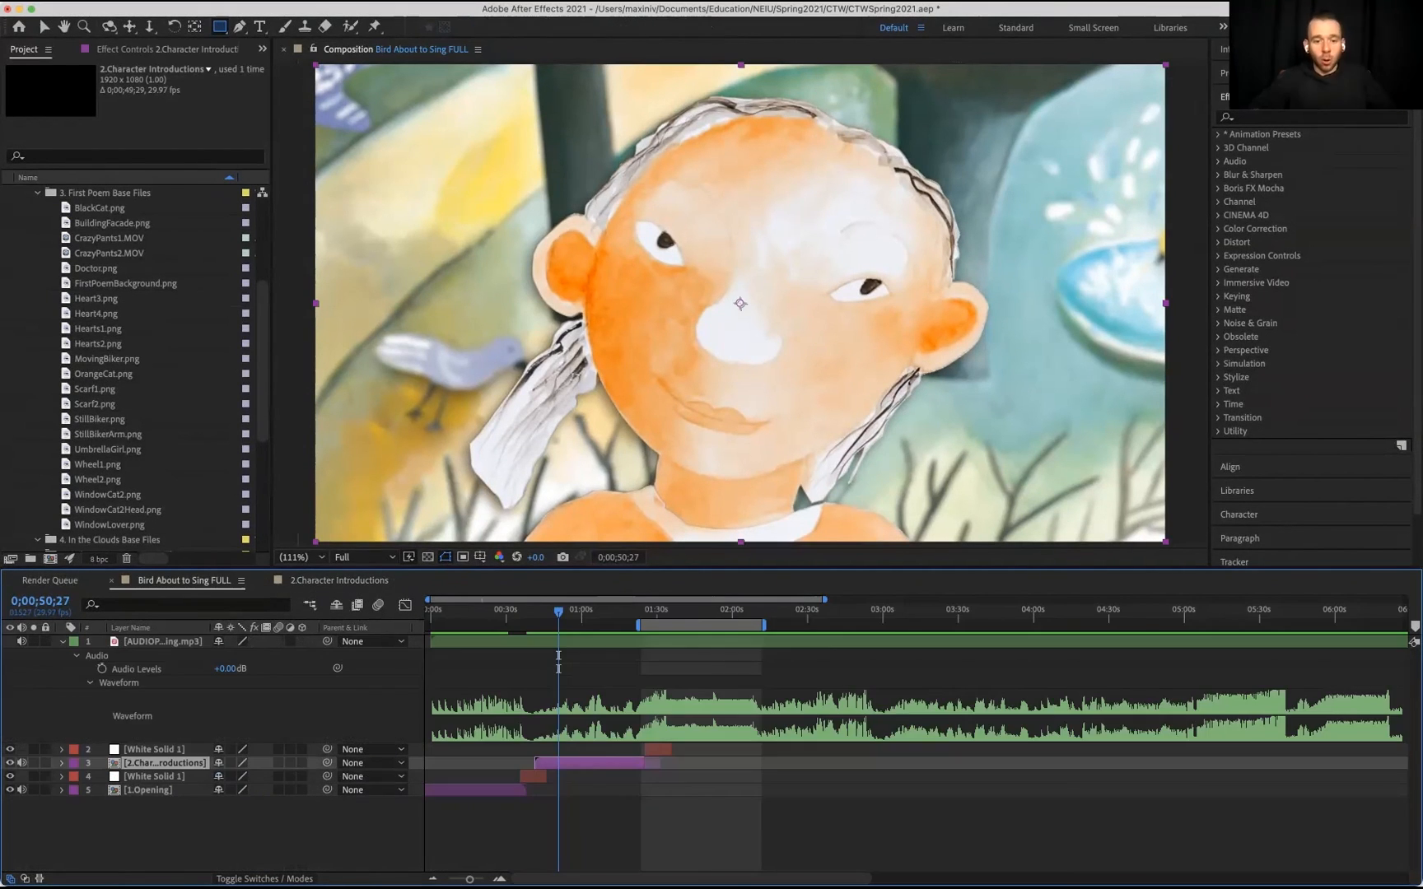